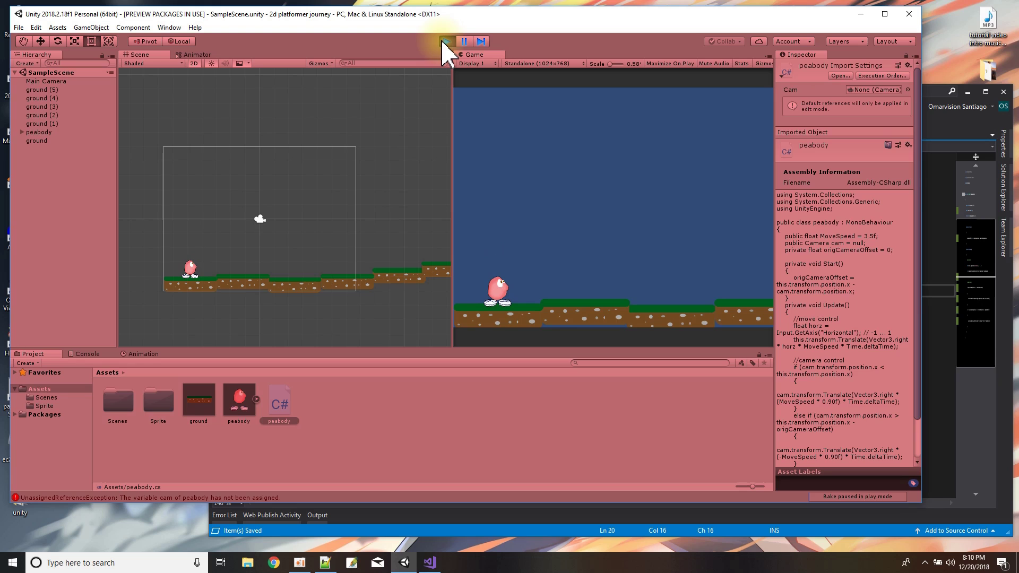
# Walk peabody right and left across the platforms with the arrow keys
pyautogui.press('Right')
pyautogui.press('Left')
pyautogui.press('Right')
pyautogui.press('Right')
pyautogui.press('Right')
pyautogui.press('Right')
pyautogui.press('Left')
pyautogui.press('Left')
pyautogui.press('Right')
# Stop the game, select peabody, and drag Main Camera onto its script's Cam field
pyautogui.click(447, 41)
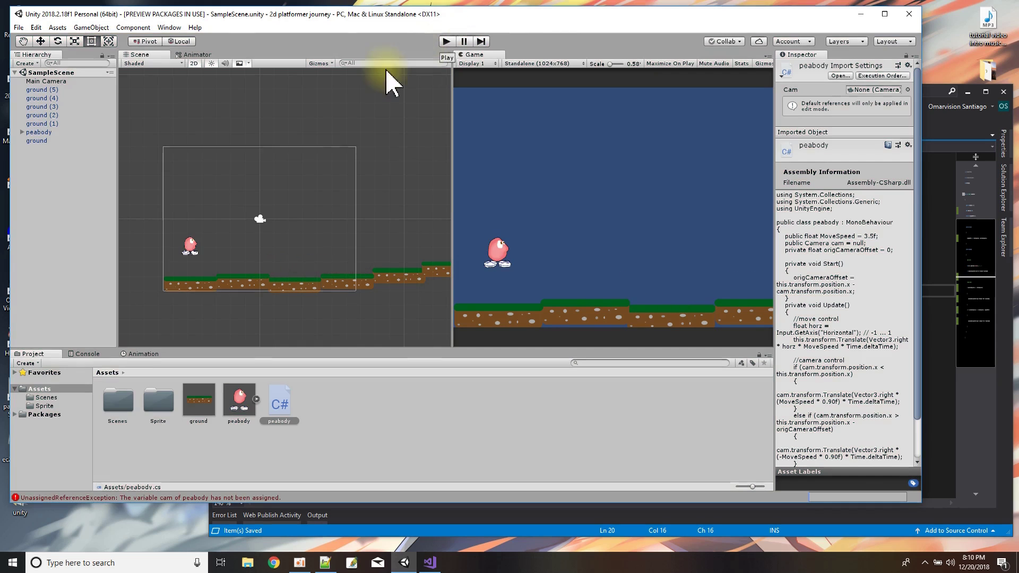
pyautogui.click(48, 133)
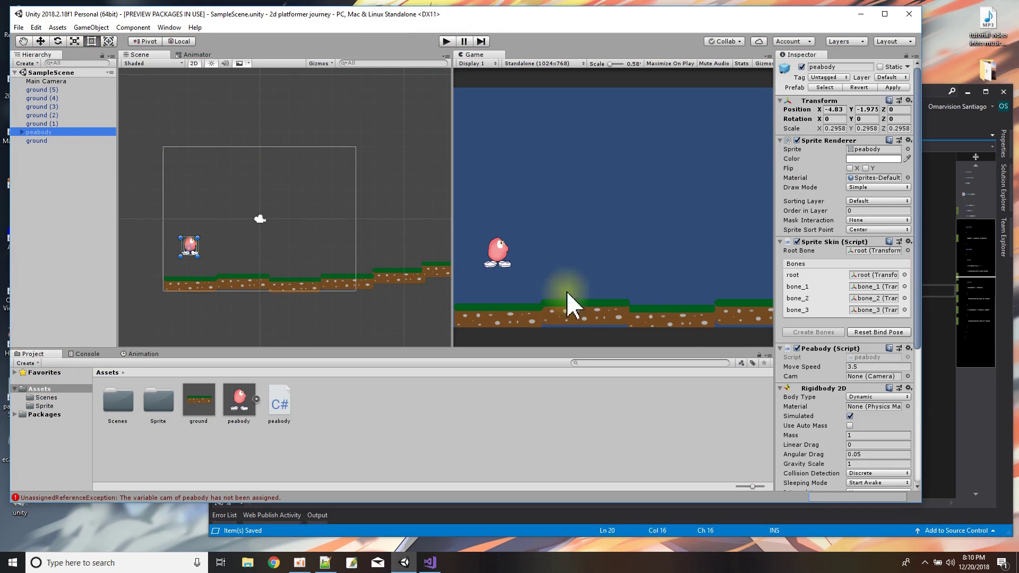
pyautogui.moveTo(45, 81); pyautogui.dragTo(875, 377)
# Play the game and walk peabody right and left to check the camera follows, then stop
pyautogui.click(446, 41)
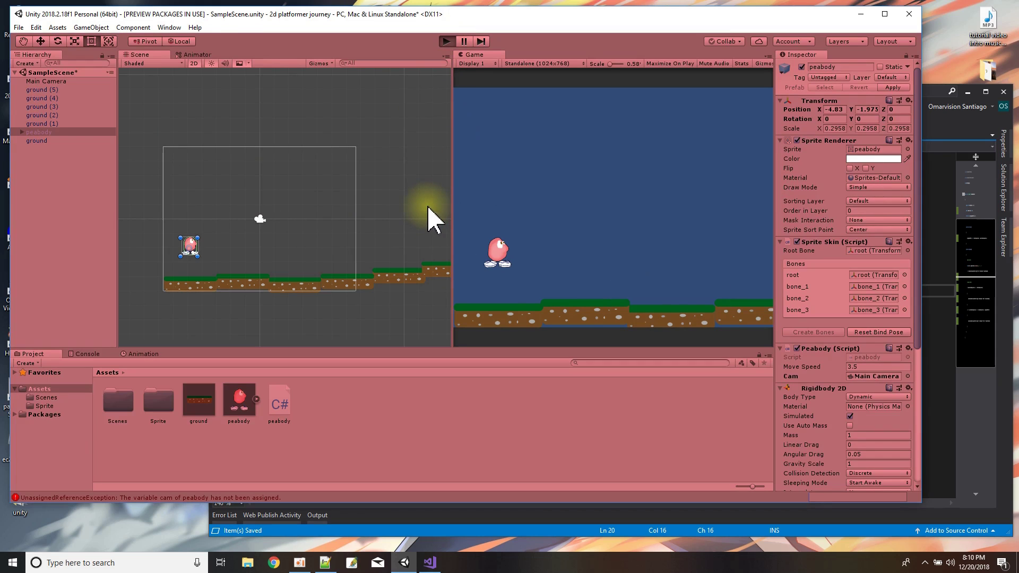
pyautogui.press('Right')
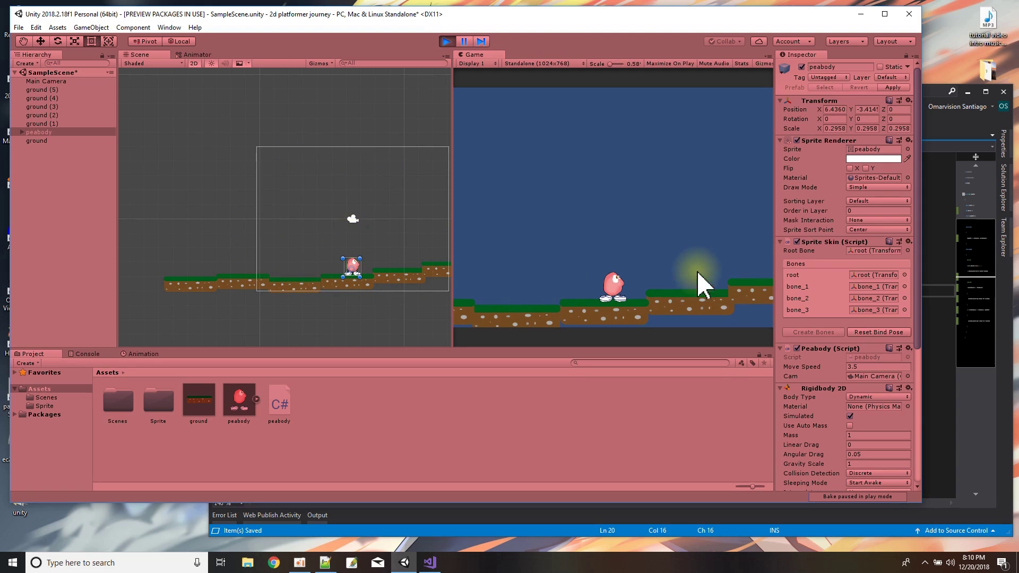
pyautogui.press('Right')
pyautogui.press('Right')
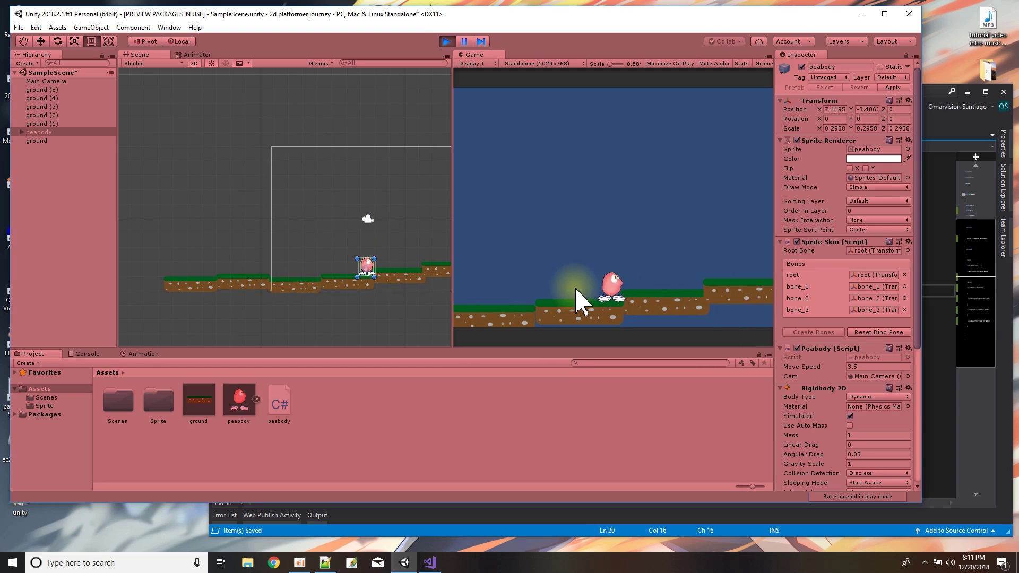
pyautogui.press('Left')
pyautogui.press('Left')
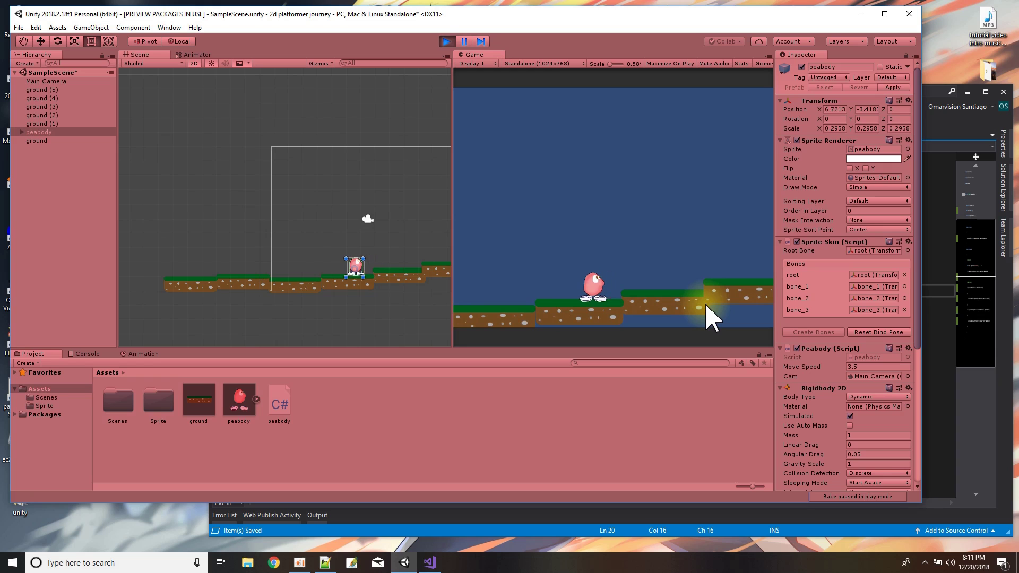
pyautogui.press('Right')
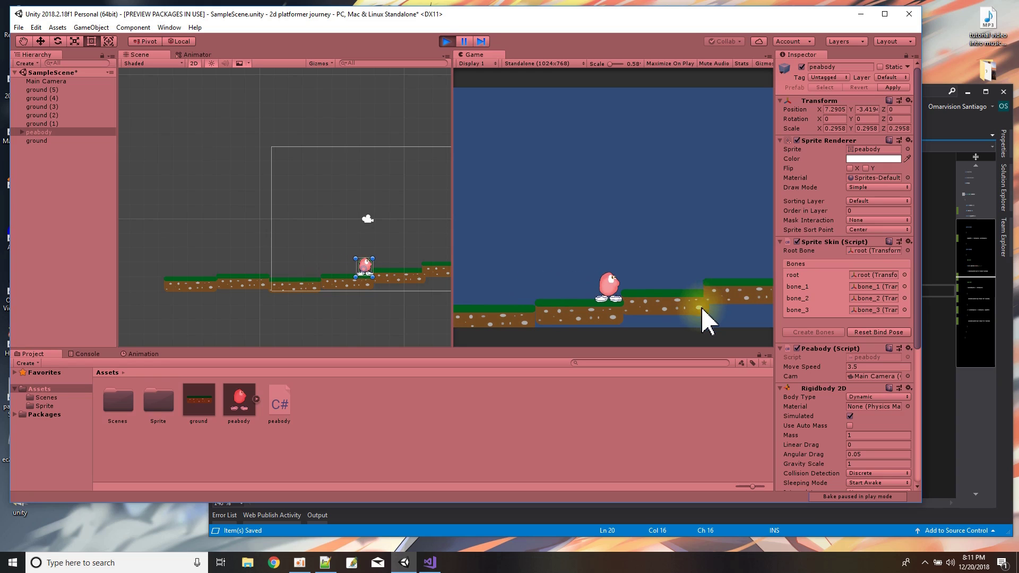
pyautogui.scroll(5, 372, 264)
pyautogui.scroll(3, 371, 265)
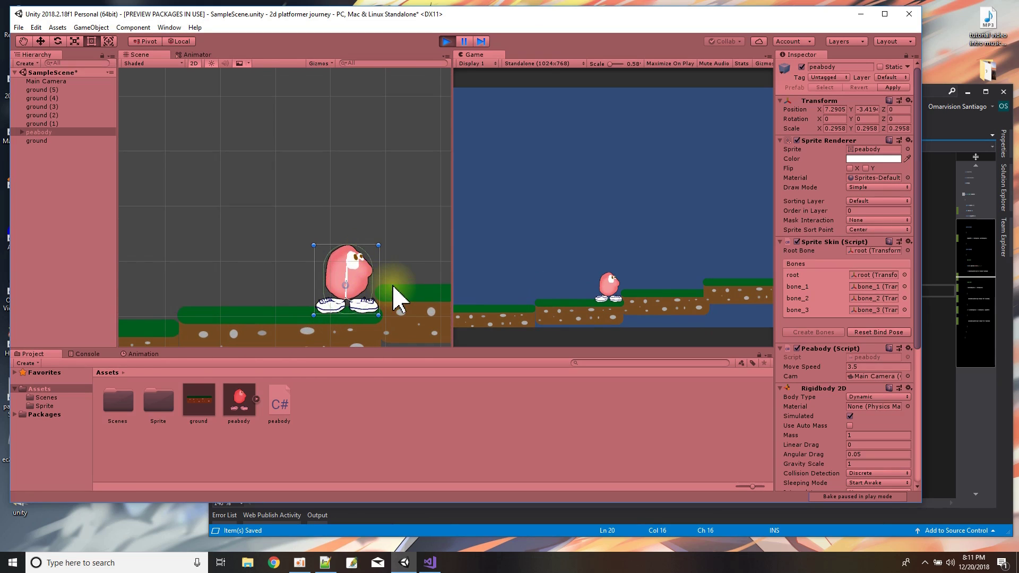
pyautogui.press('Left')
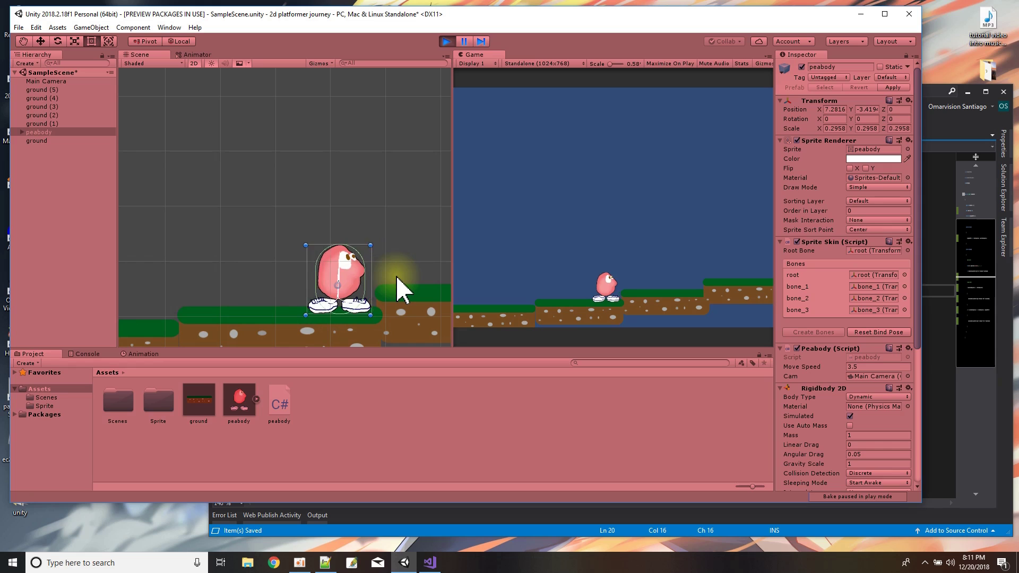
pyautogui.press('Right')
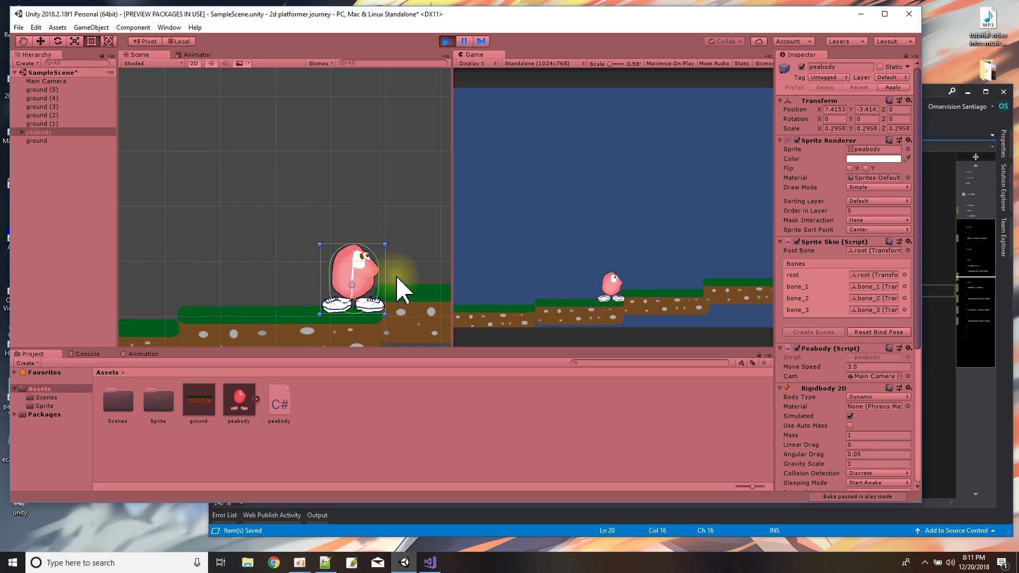
pyautogui.click(446, 41)
# Open peabody.cs, add 'public float JumpForce = 6.0f;' below MoveSpeed, and save
pyautogui.click(50, 133)
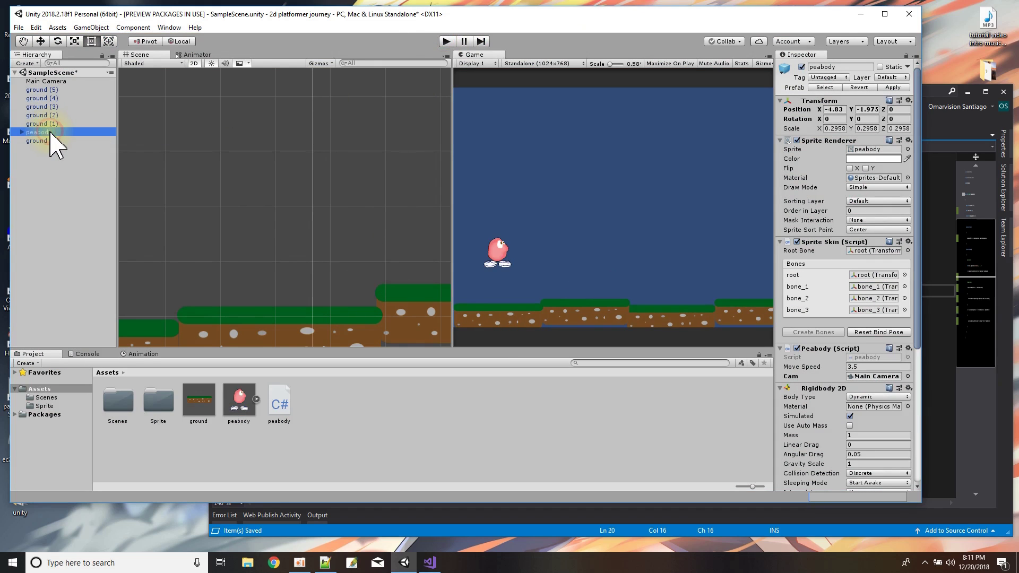
pyautogui.doubleClick(874, 357)
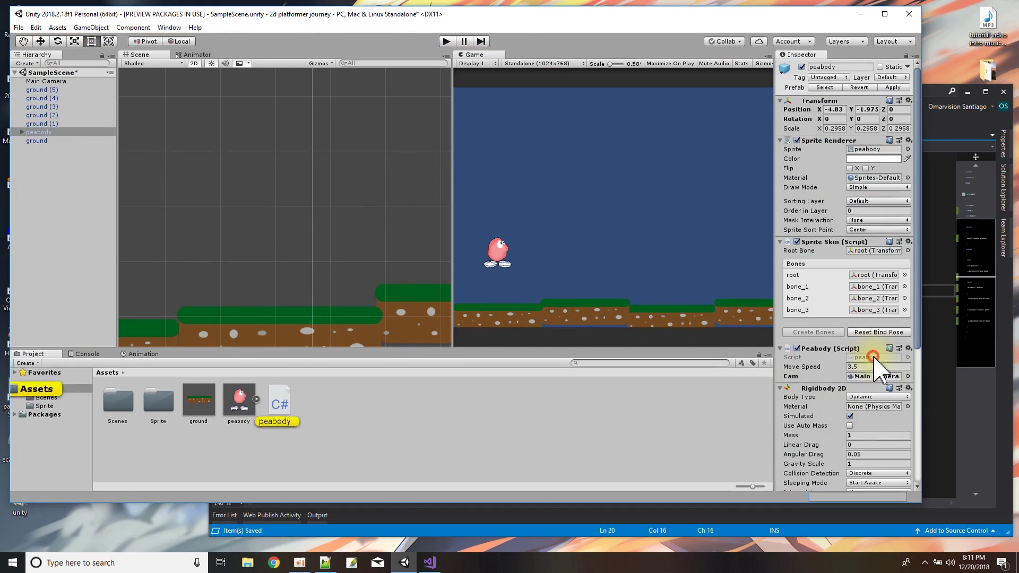
pyautogui.scroll(3, 613, 348)
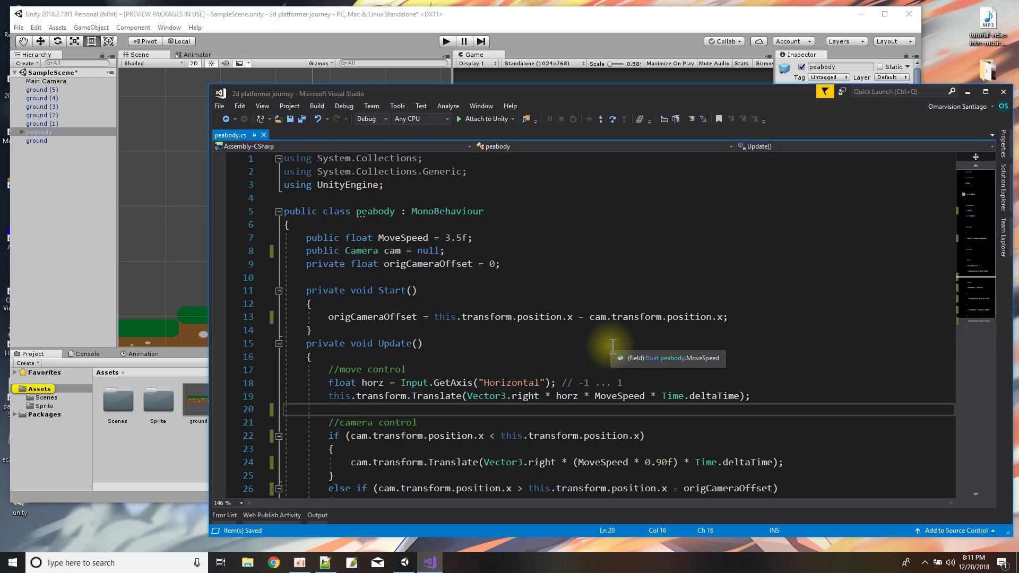
pyautogui.click(488, 239)
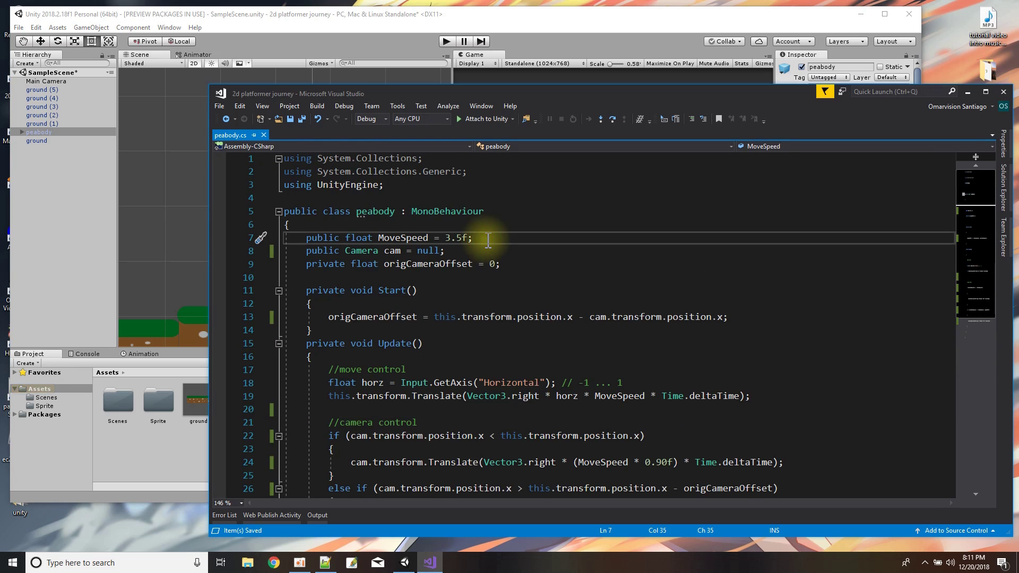
pyautogui.press('Return')
pyautogui.write('public float JumpForce =')
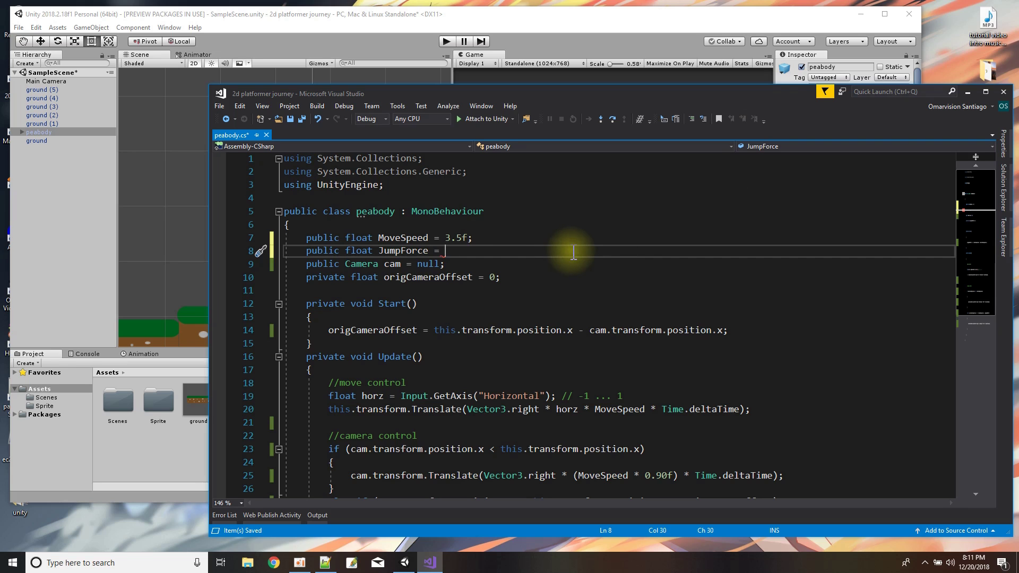
pyautogui.write('6.0')
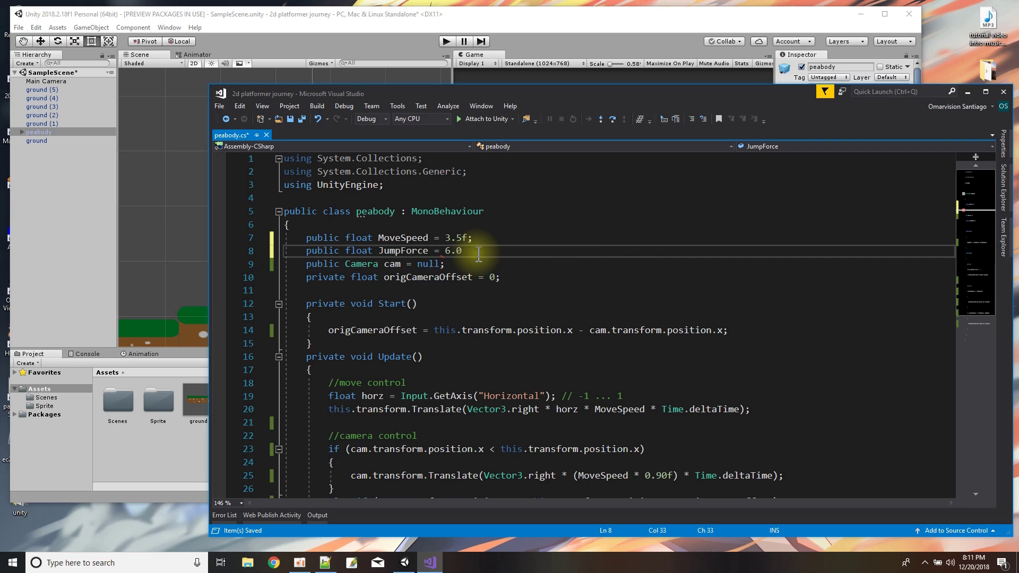
pyautogui.write('f;')
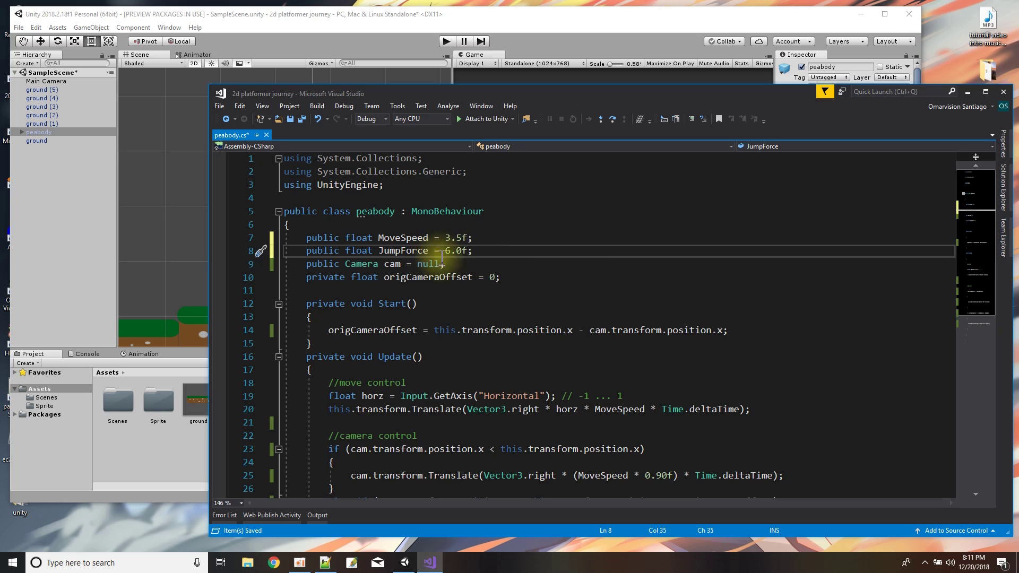
pyautogui.scroll(-1, 457, 348)
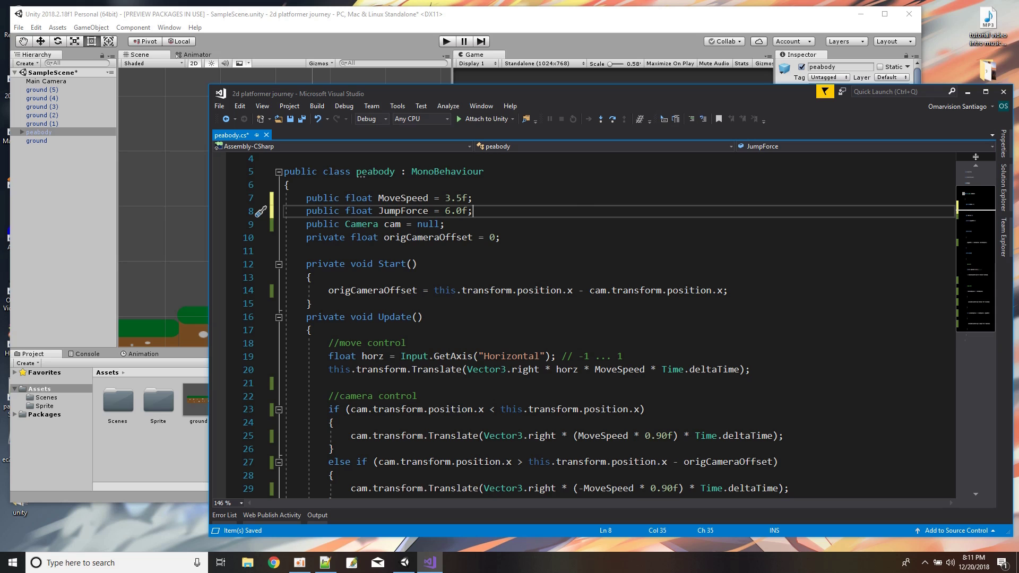
pyautogui.click(489, 344)
pyautogui.click(304, 121)
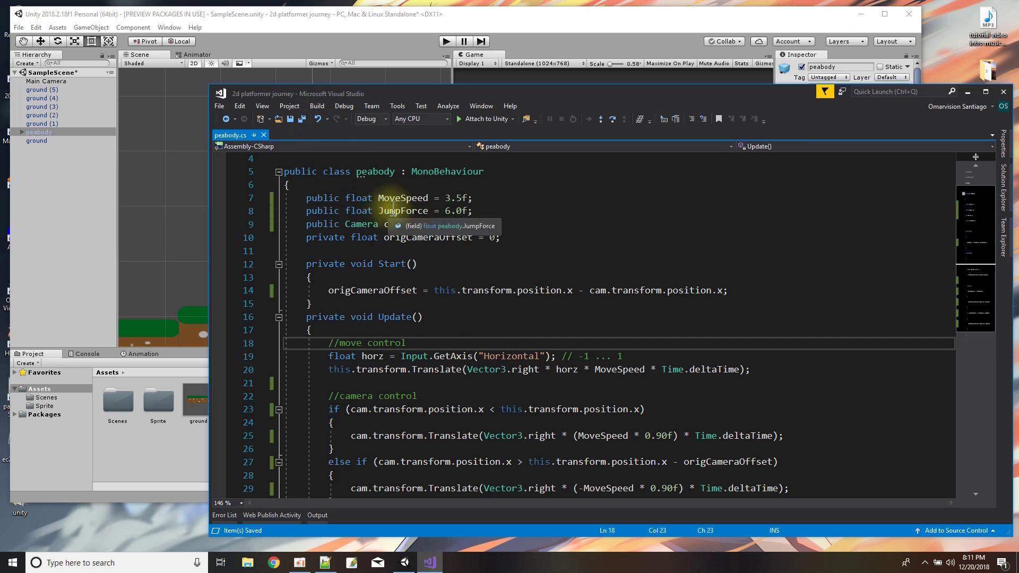
# Below the movement code, add a //jump control comment and 'float vert = Input.GetAxis("Vertical");'
pyautogui.scroll(-2, 372, 314)
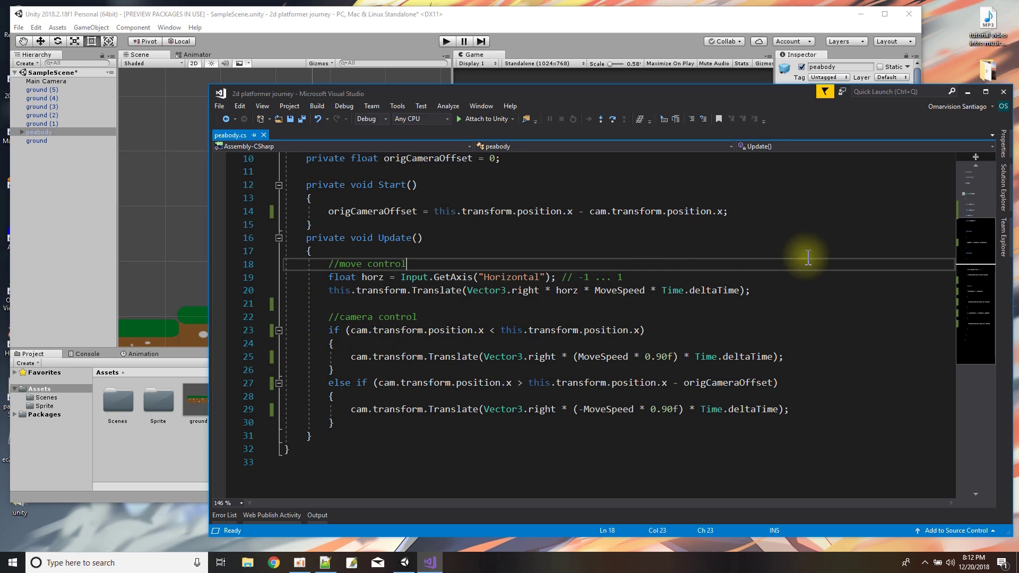
pyautogui.click(767, 291)
pyautogui.press('Return')
pyautogui.press('Return')
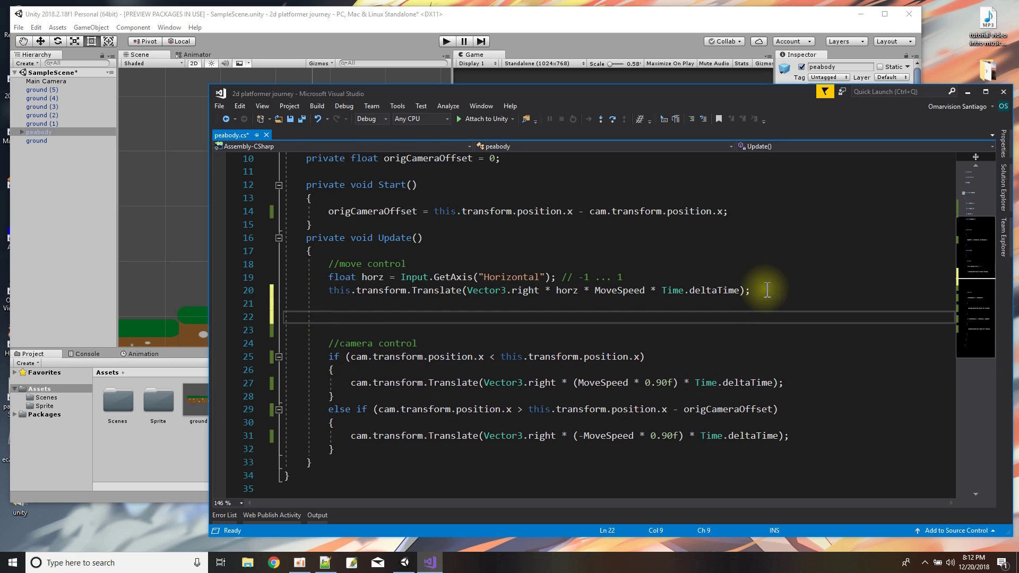
pyautogui.write('//jump control')
pyautogui.press('Return')
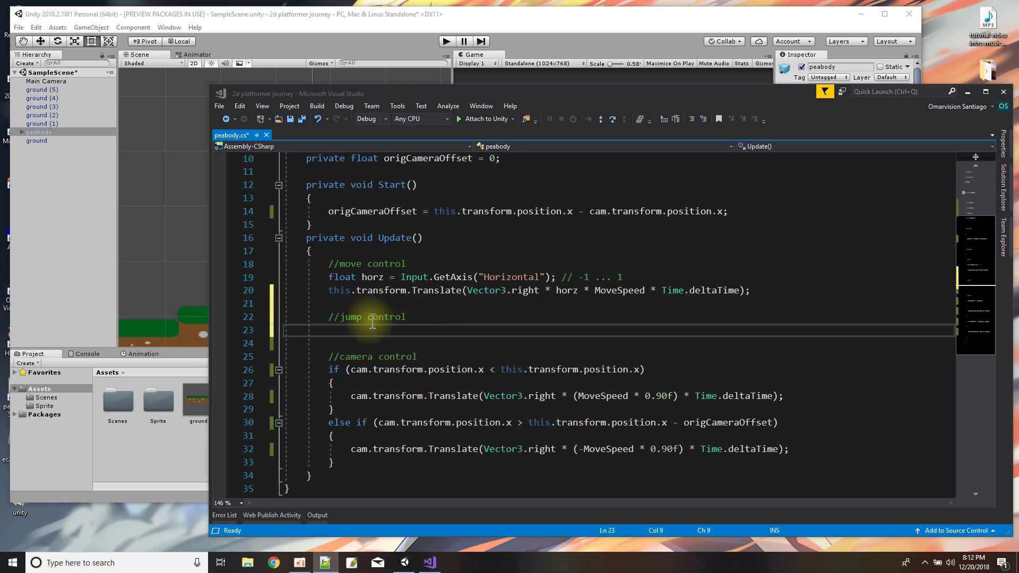
pyautogui.click(354, 332)
pyautogui.write('float vert = Input.e')
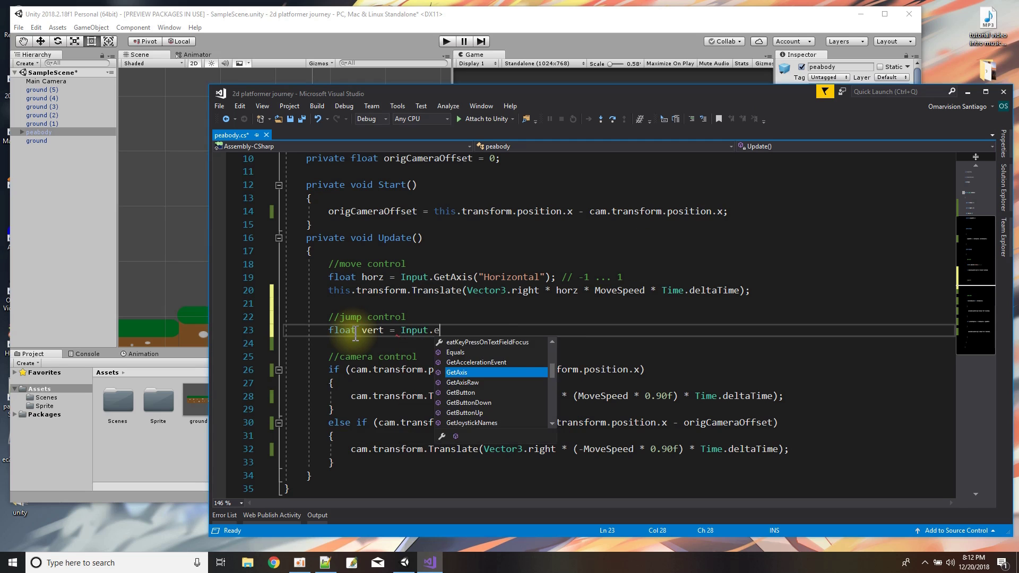
pyautogui.press('BackSpace')
pyautogui.write('GetAx')
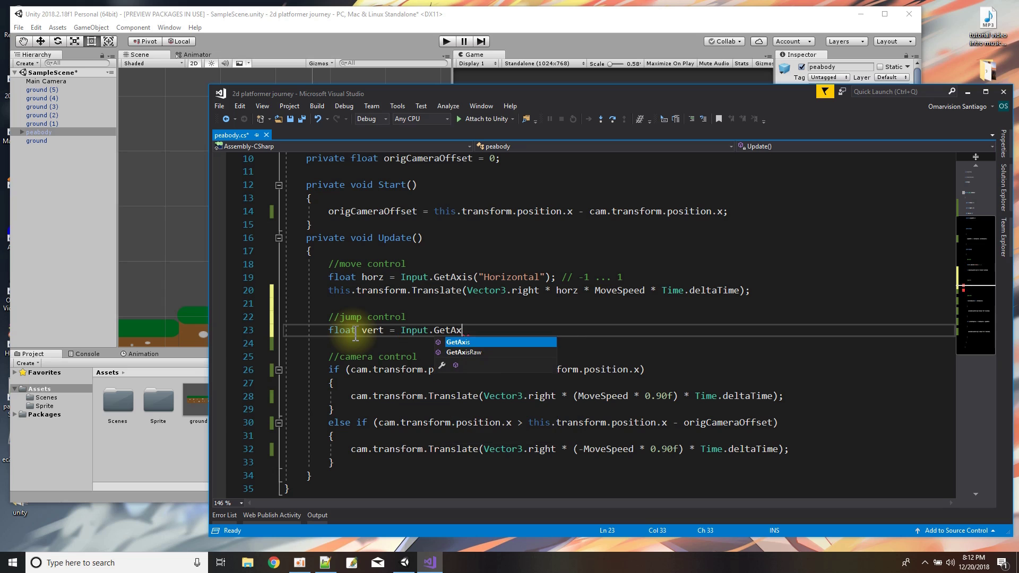
pyautogui.write('is("Vertical");')
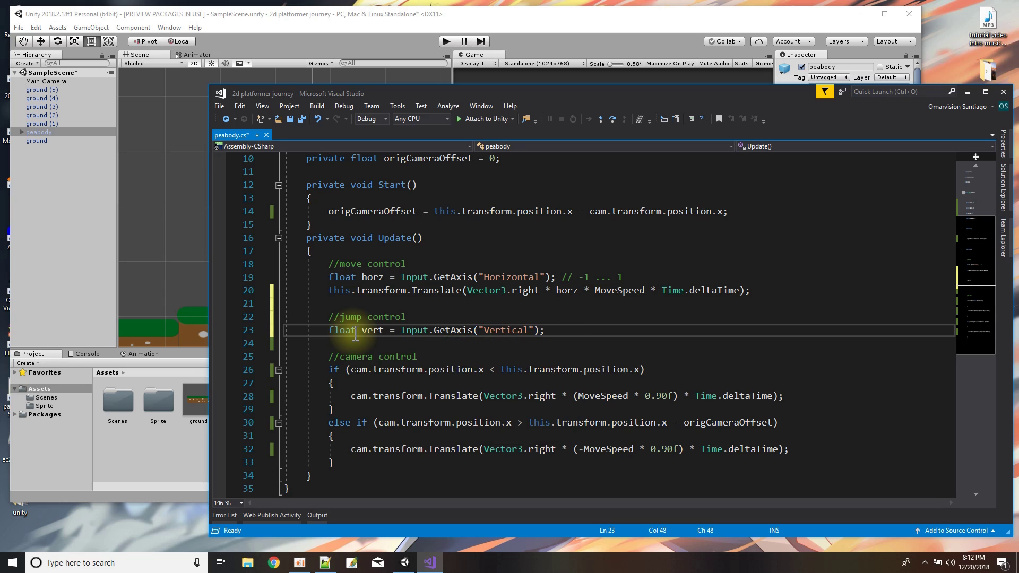
pyautogui.press('Return')
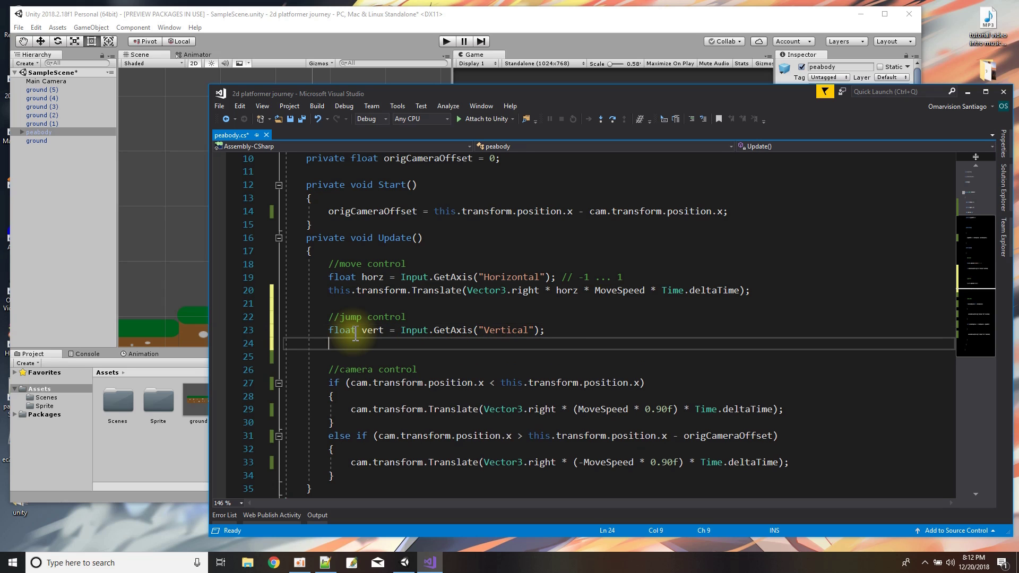
# Add an empty 'if (vert > 0.1f) { }' block and select the new jump lines
pyautogui.write('if (vert > 0.1')
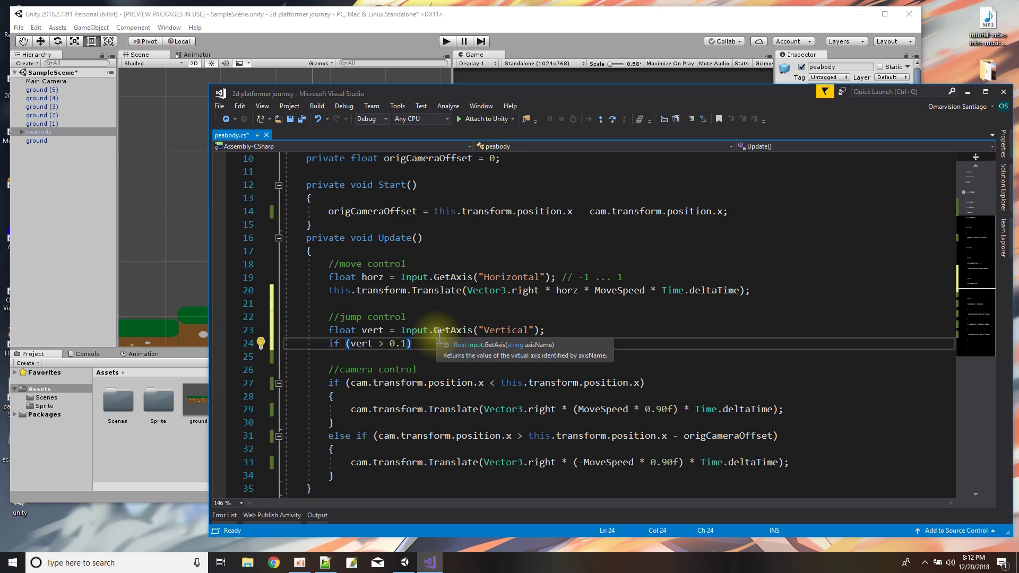
pyautogui.press('Return')
pyautogui.write('{')
pyautogui.press('Return')
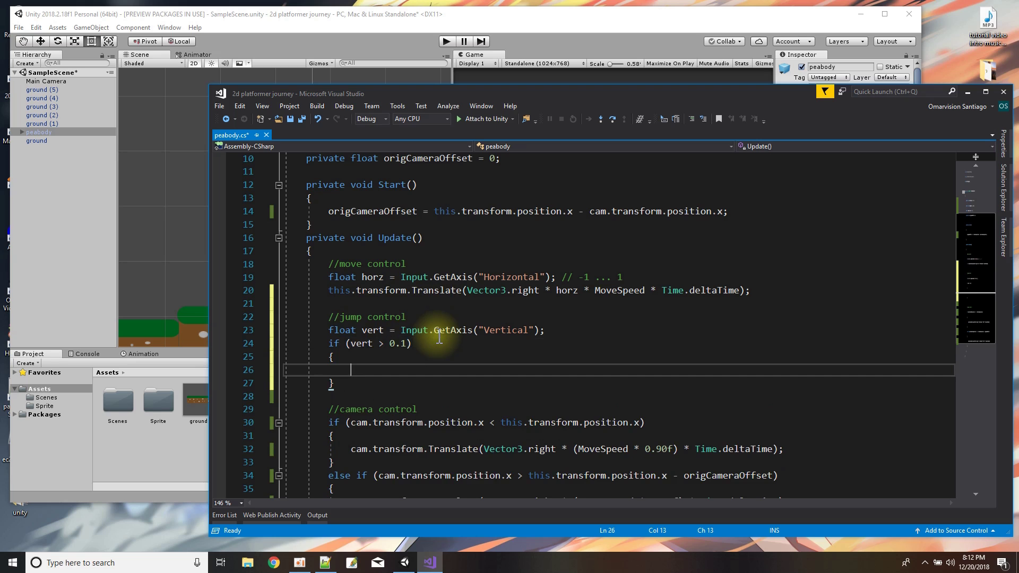
pyautogui.click(411, 344)
pyautogui.write('f')
pyautogui.click(390, 371)
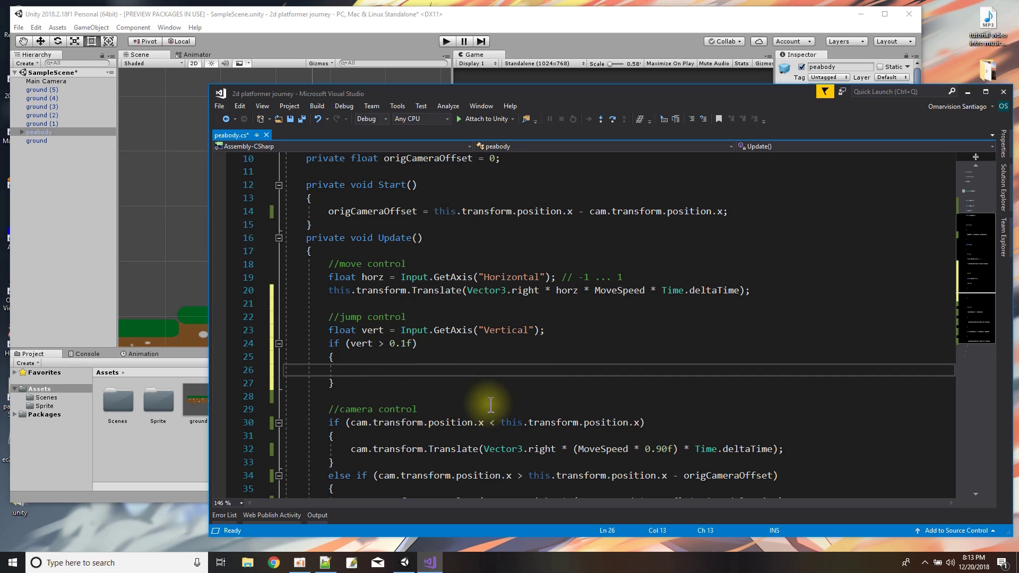
pyautogui.moveTo(328, 330); pyautogui.dragTo(353, 381)
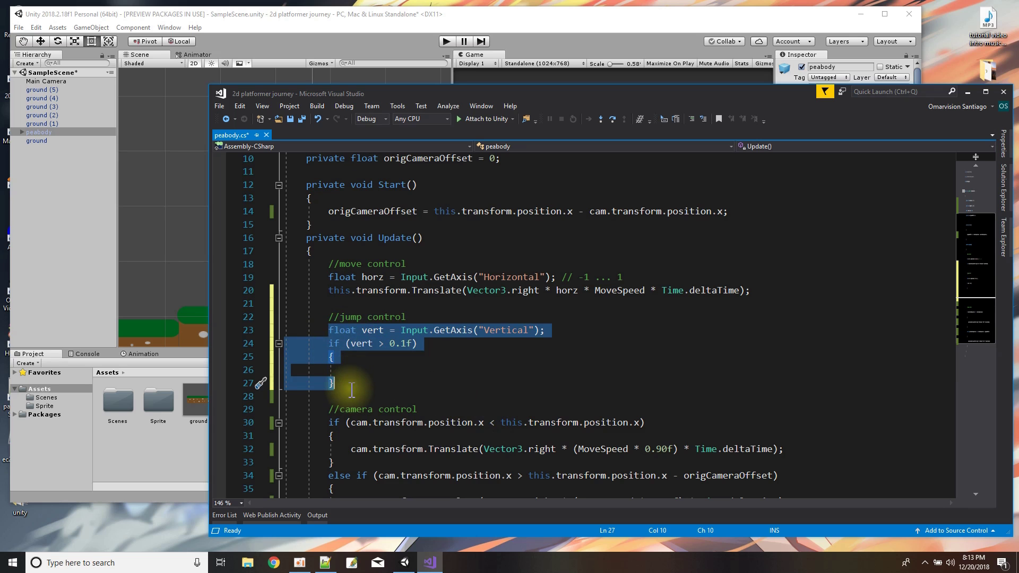
# Replace the vert check with an if on GetKeyDown(KeyCode.UpArrow) == true || GetKeyDown(KeyCode.W) == true, plus a block
pyautogui.press('BackSpace')
pyautogui.write('if (')
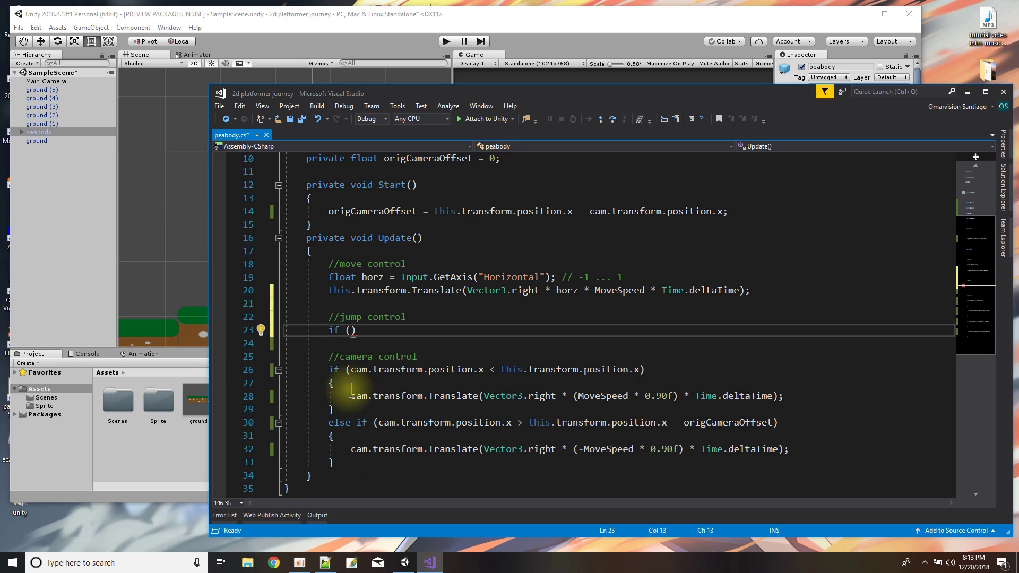
pyautogui.write('Input.get')
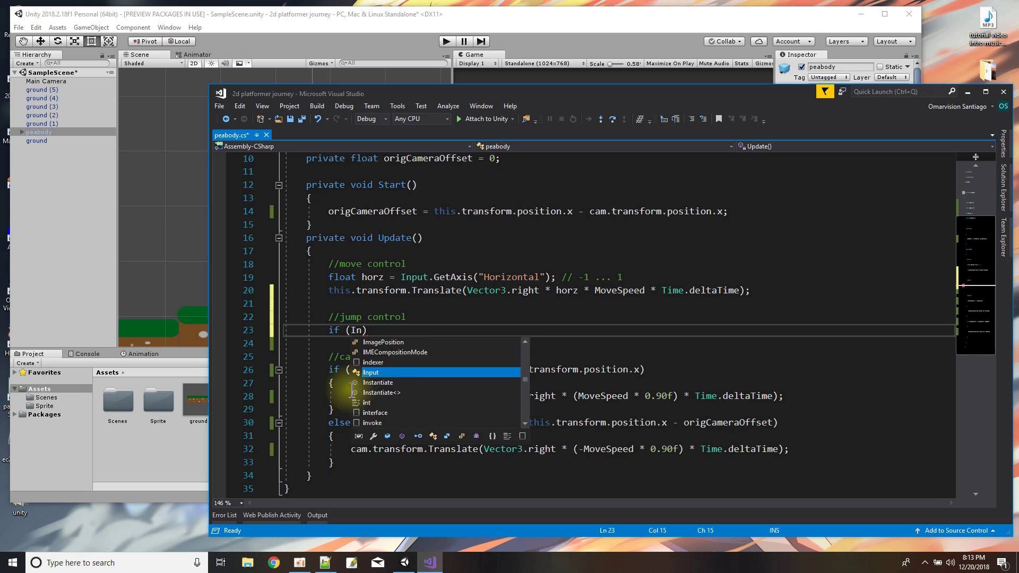
pyautogui.write('KeyDown(')
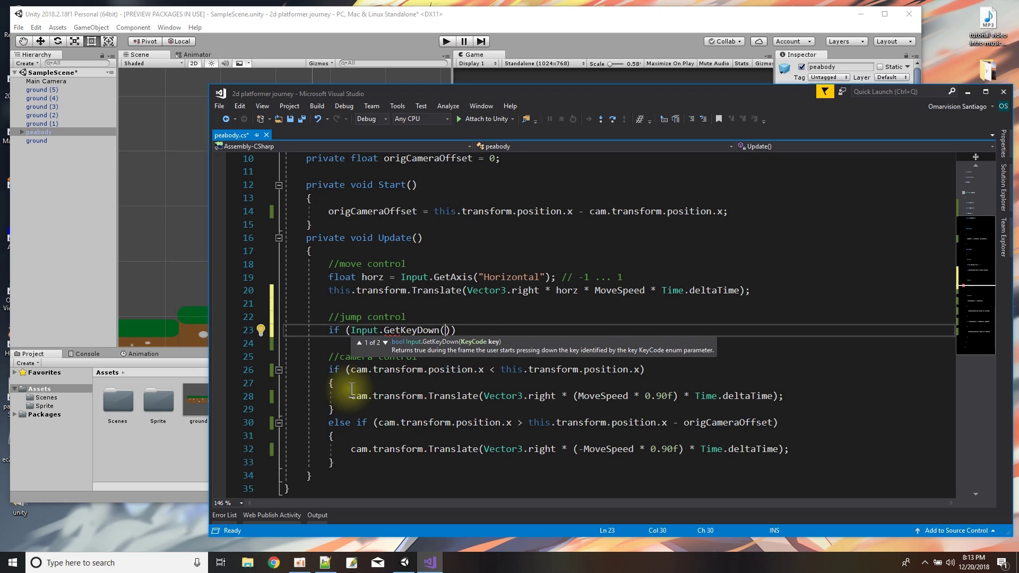
pyautogui.write('KeyCode.')
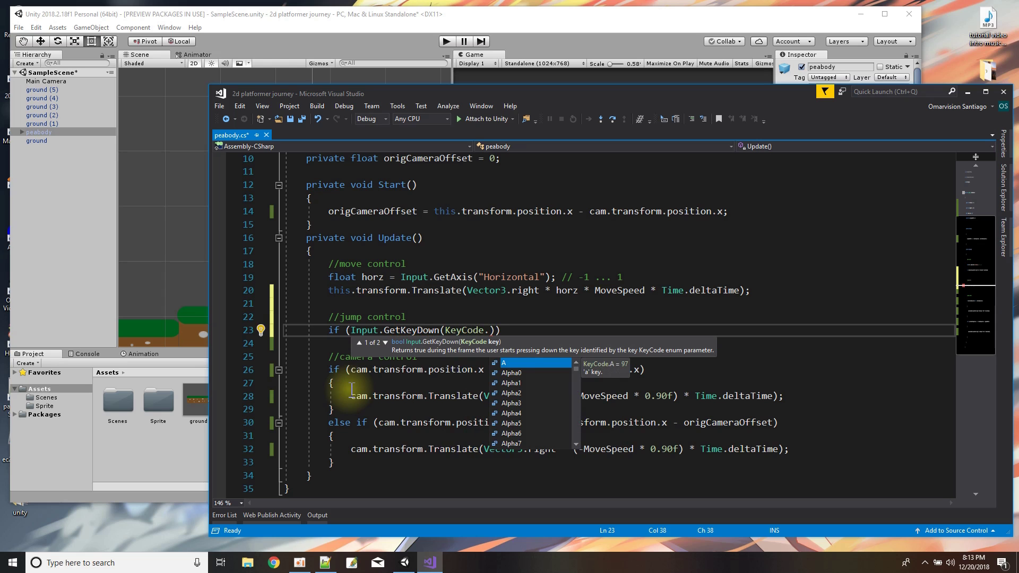
pyautogui.write('Arr')
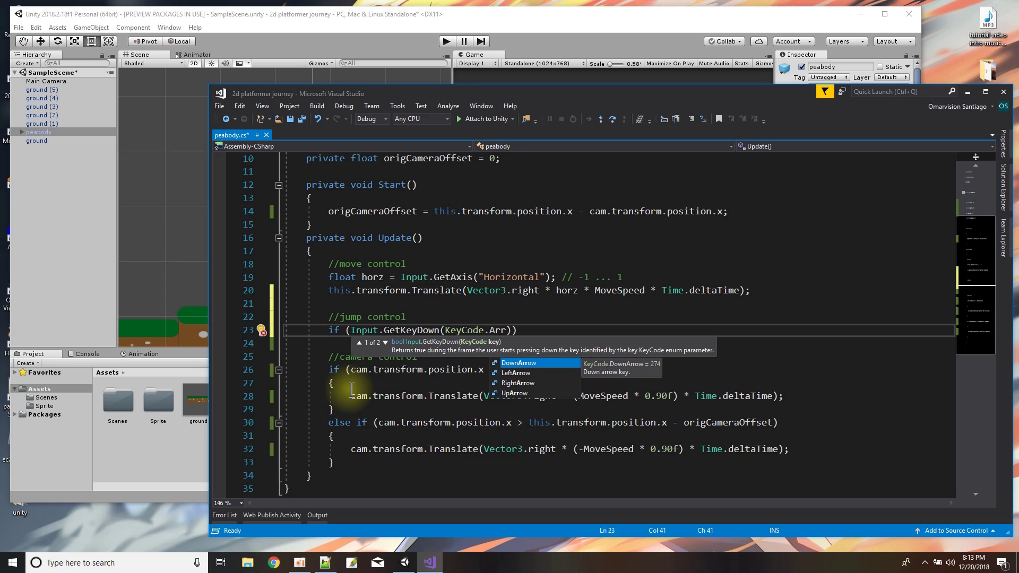
pyautogui.press('Down')
pyautogui.press('Down')
pyautogui.press('Down')
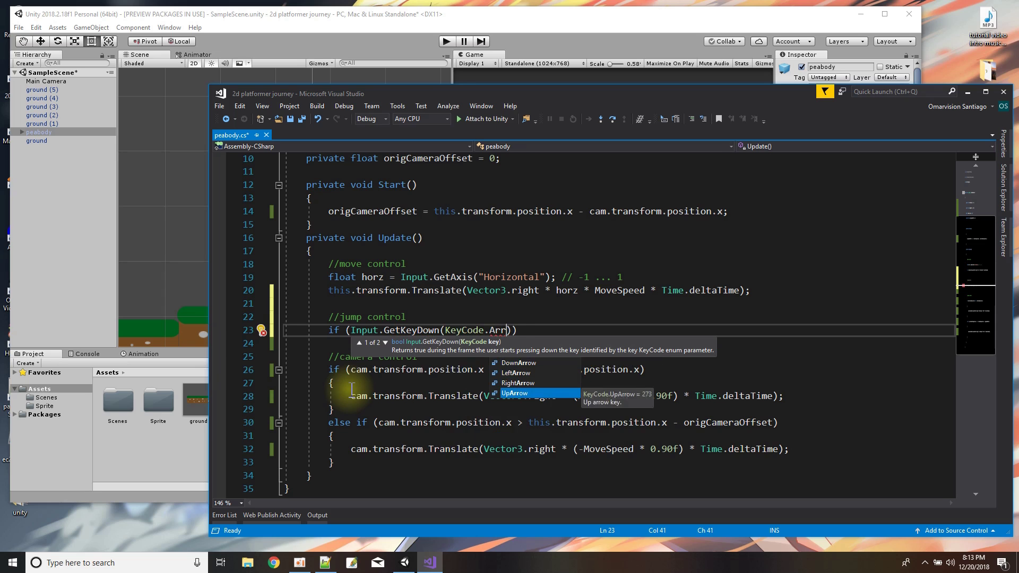
pyautogui.press('Tab')
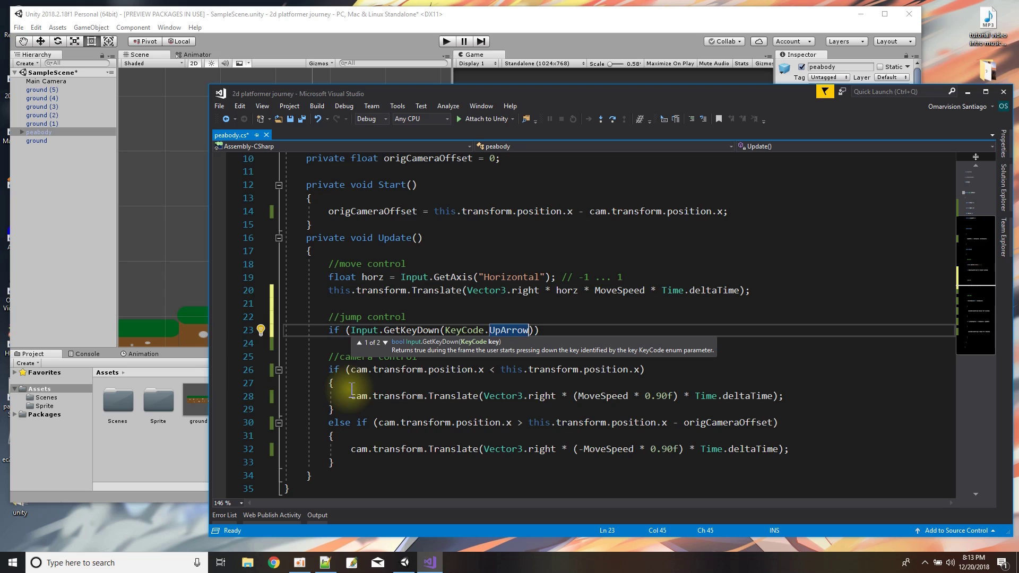
pyautogui.write(')')
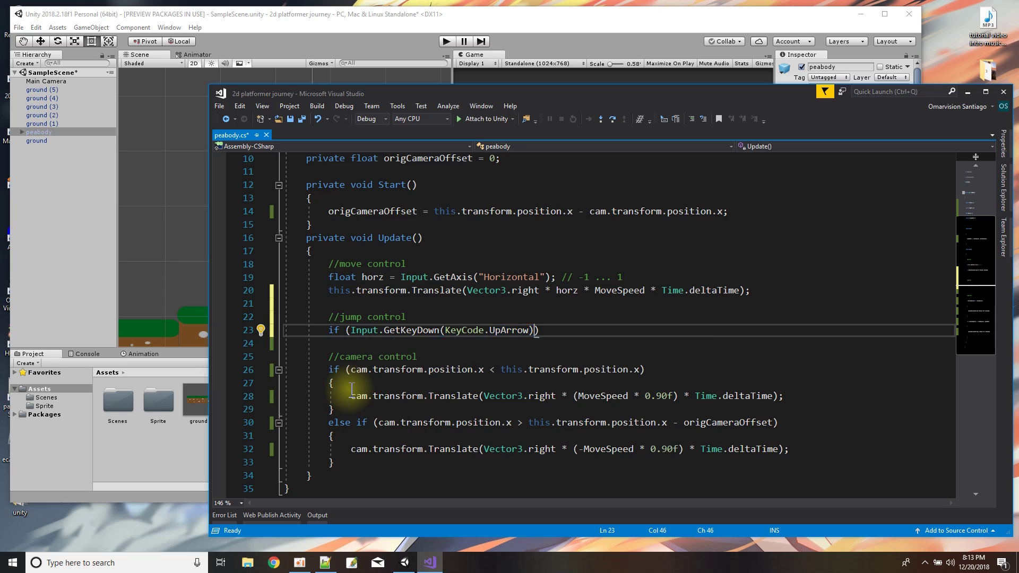
pyautogui.write(' == true ')
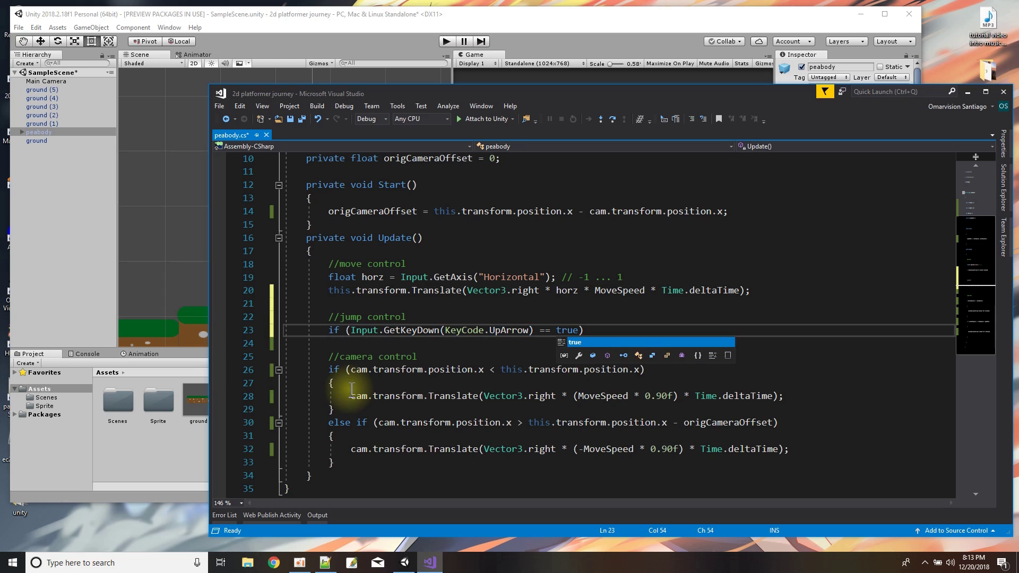
pyautogui.write('|| Input.Get')
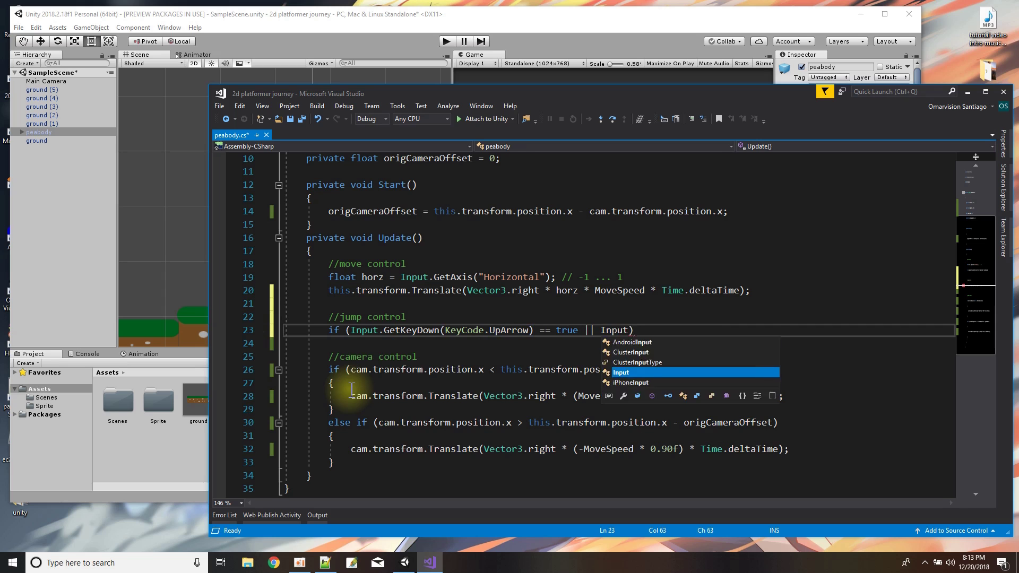
pyautogui.write('yDown(KeyCo')
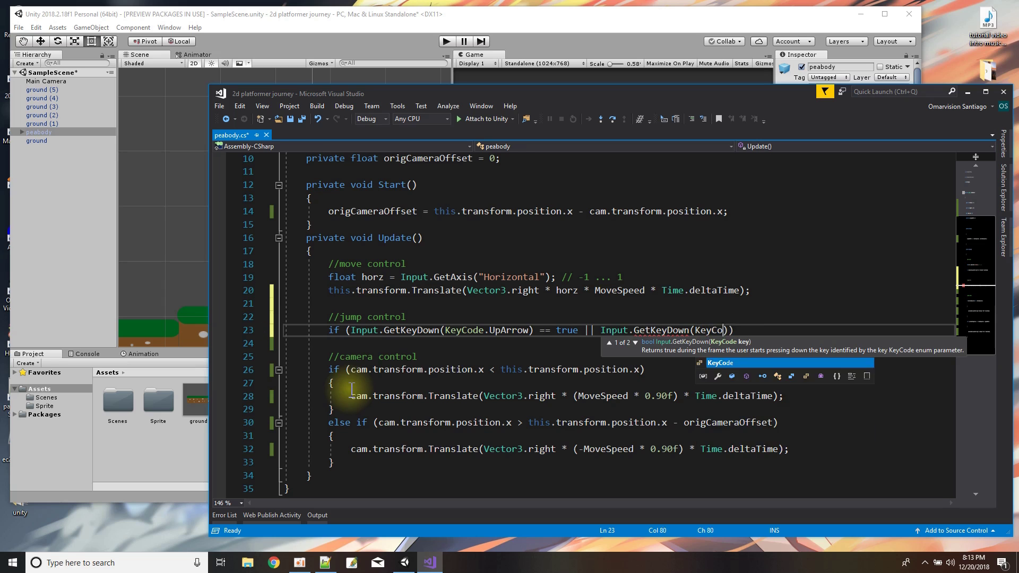
pyautogui.write('de.W')
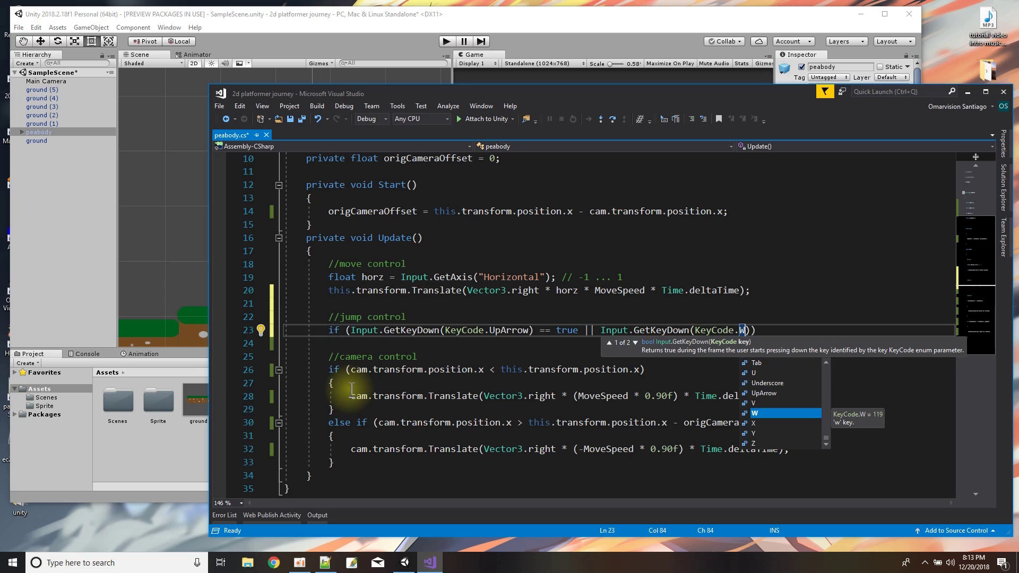
pyautogui.write(')')
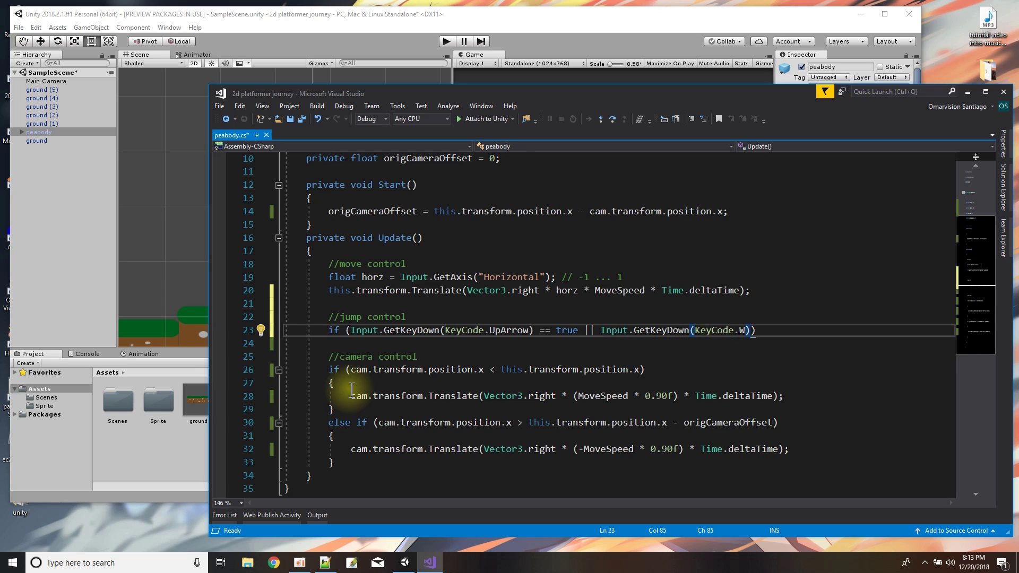
pyautogui.write(')')
pyautogui.press('Left')
pyautogui.write('== true')
pyautogui.press('Right')
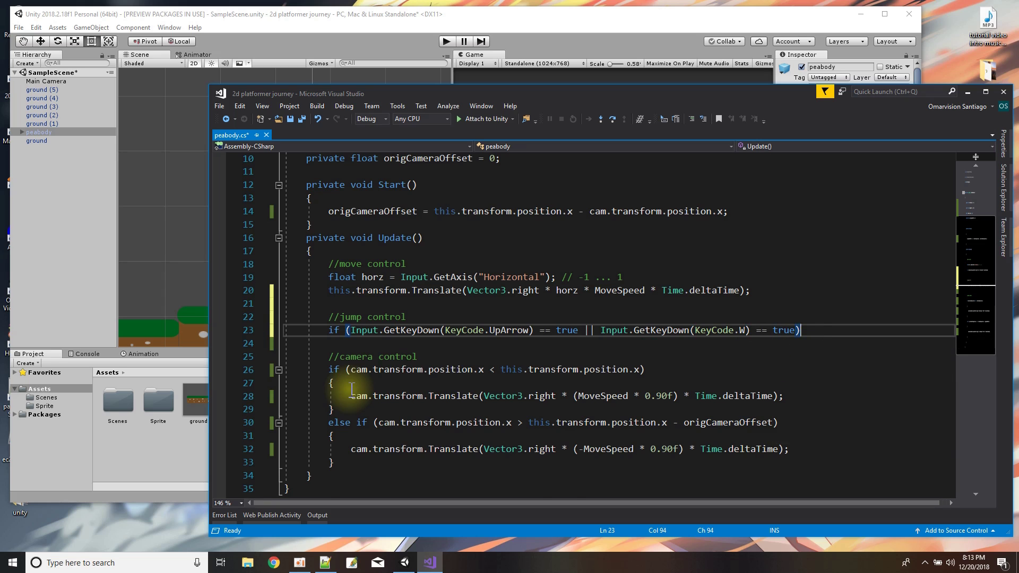
pyautogui.press('Return')
pyautogui.write('{')
pyautogui.press('Return')
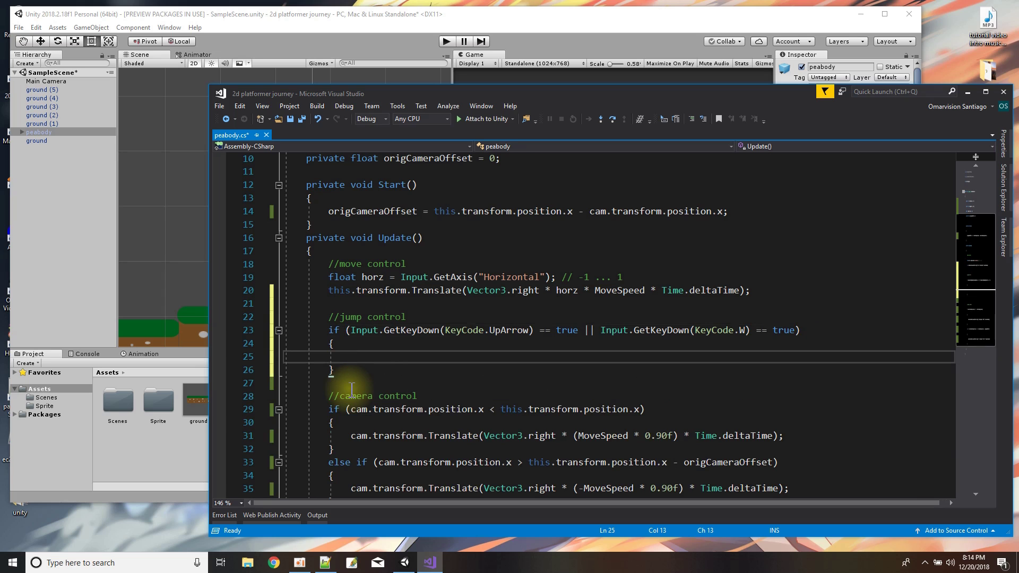
pyautogui.scroll(3, 412, 330)
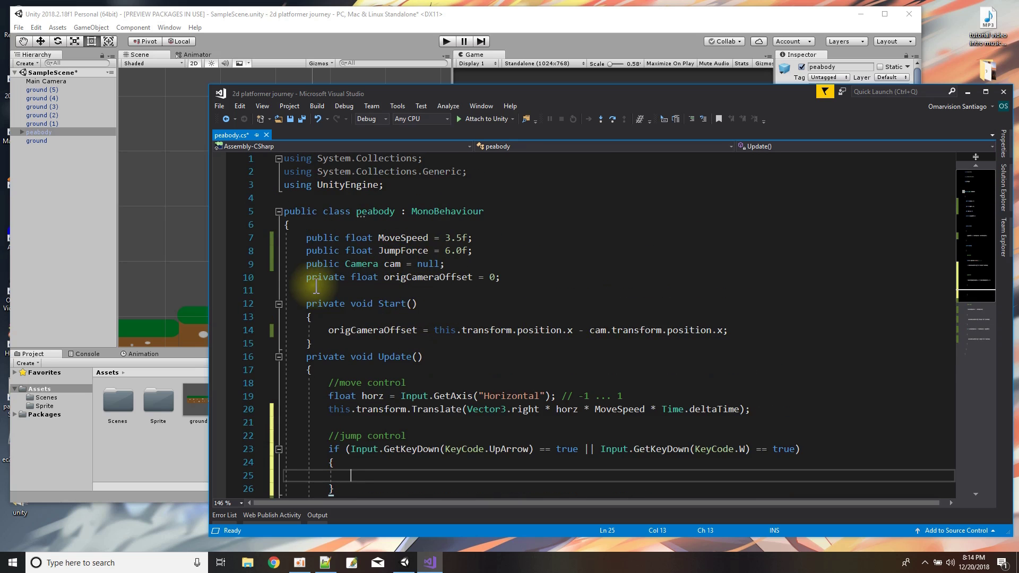
pyautogui.click(405, 21)
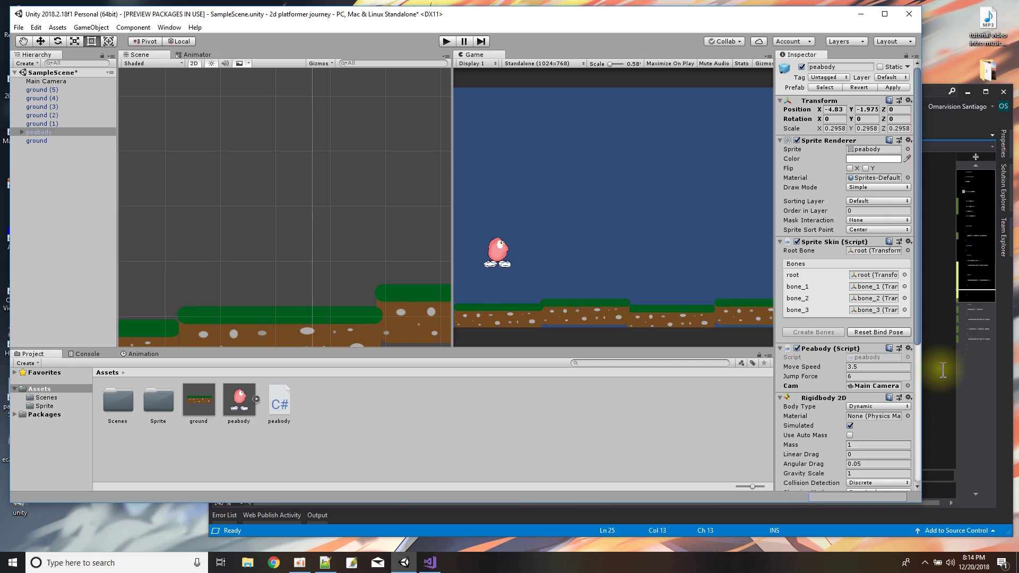
pyautogui.click(943, 370)
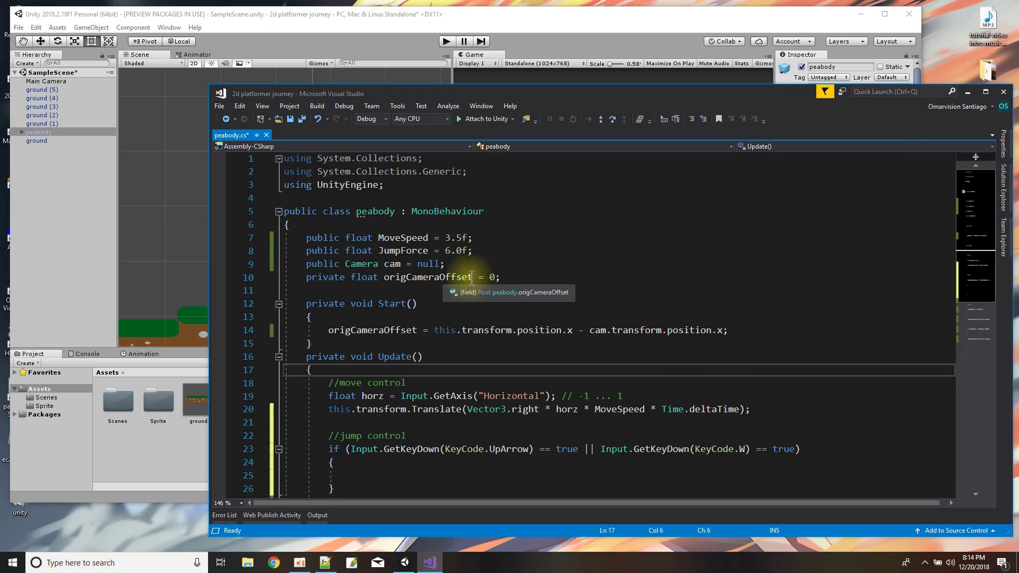
# Declare 'private Rigidbody2D rb = null;' below line 10
pyautogui.click(512, 277)
pyautogui.press('Return')
pyautogui.write('private Rigi')
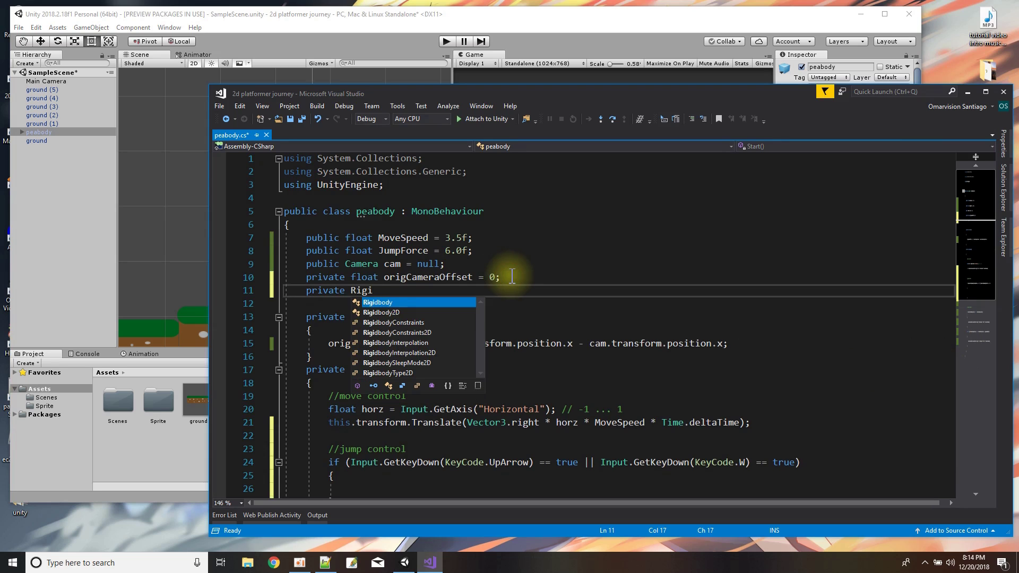
pyautogui.write('d')
pyautogui.press('Down')
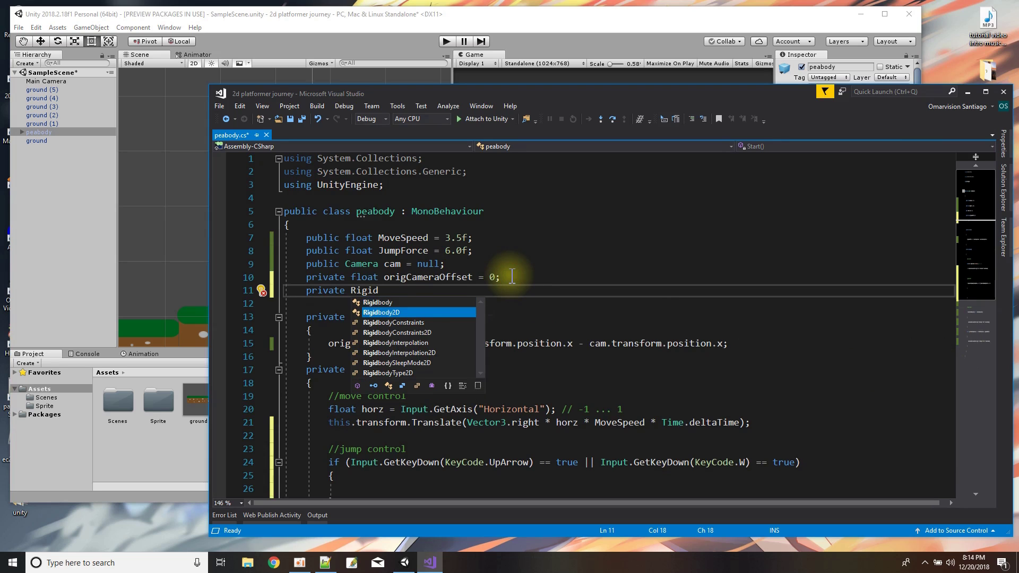
pyautogui.press('Tab')
pyautogui.write('rb')
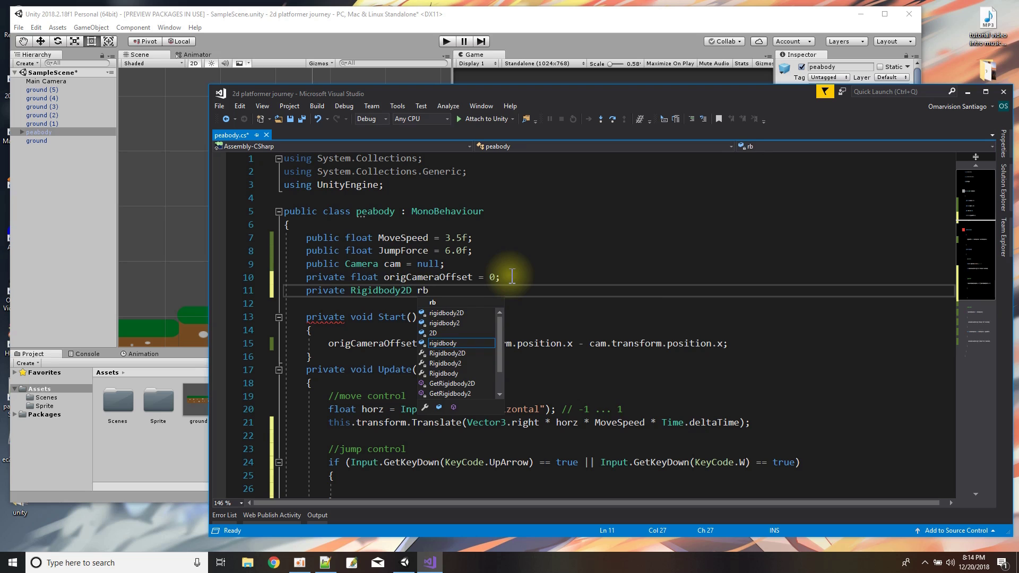
pyautogui.write(' = null;')
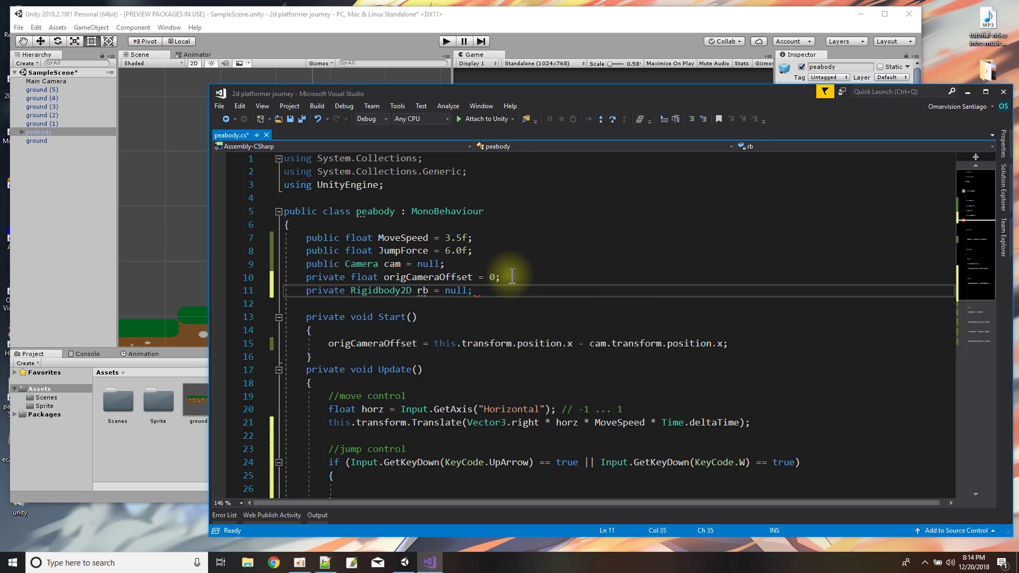
# In Start, assign 'rb = this.GetComponent<Rigidbody2D>();'
pyautogui.click(733, 344)
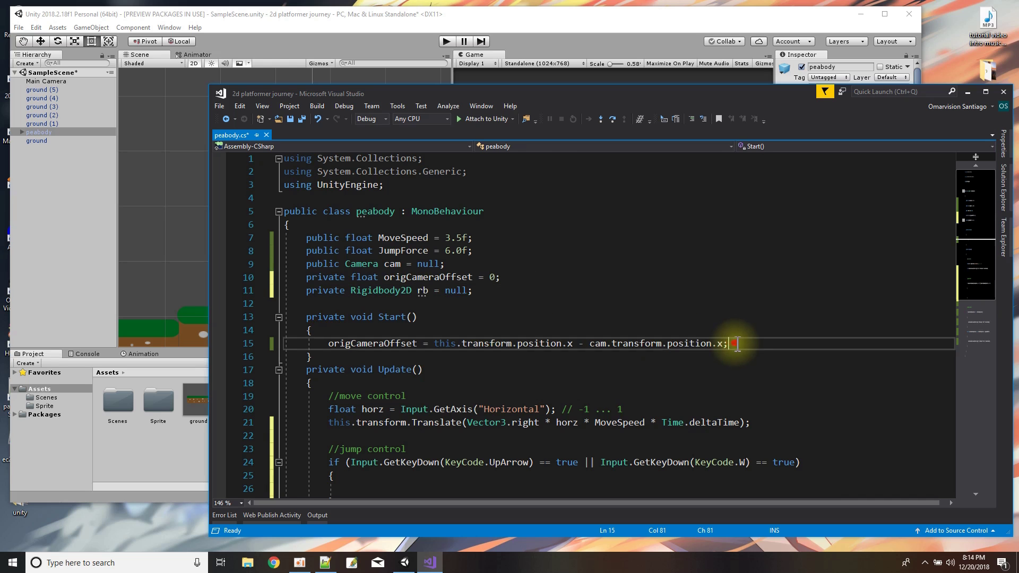
pyautogui.press('Return')
pyautogui.write('r')
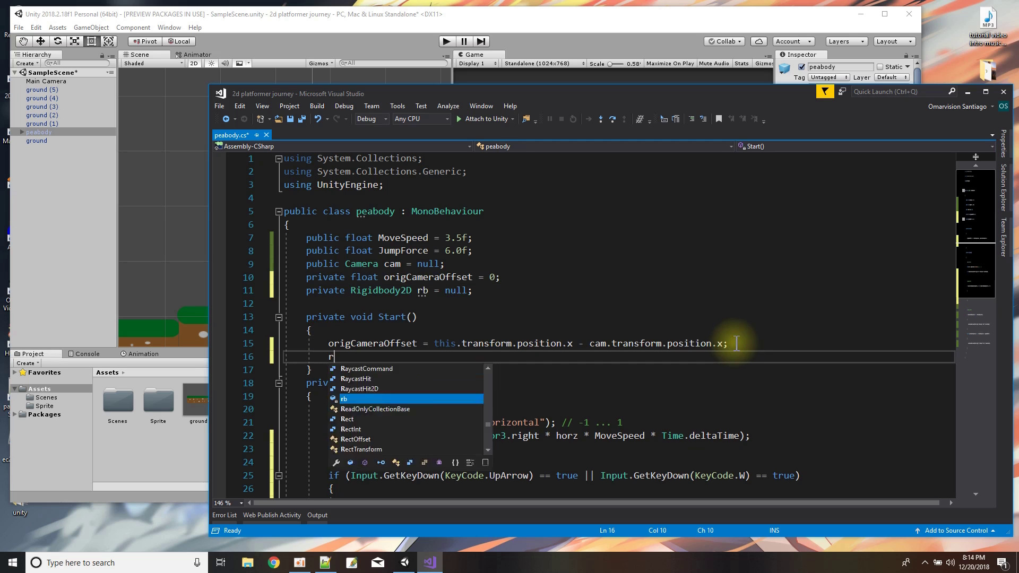
pyautogui.write('b = this.Ge')
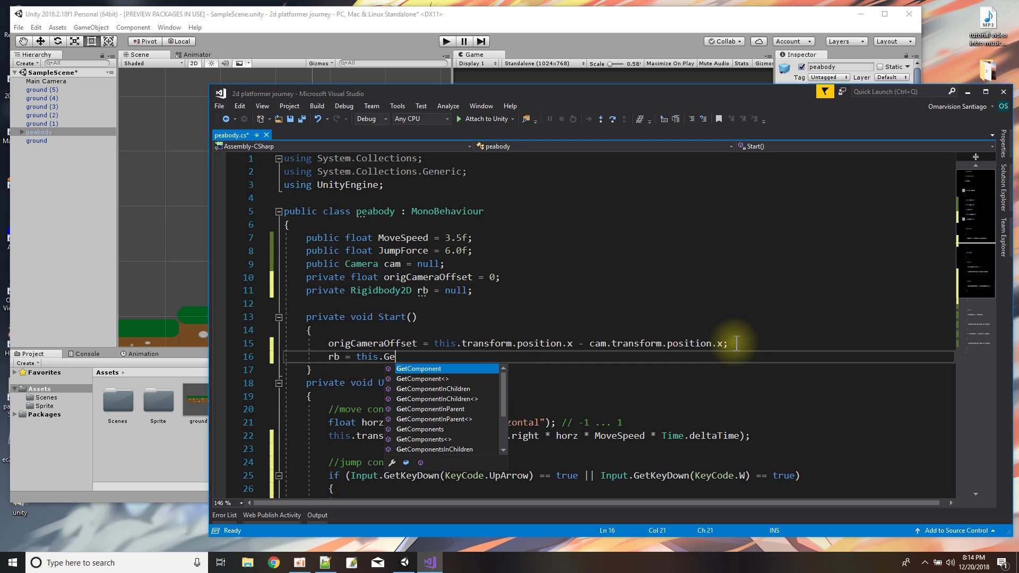
pyautogui.write('tComponent<Rigidbod')
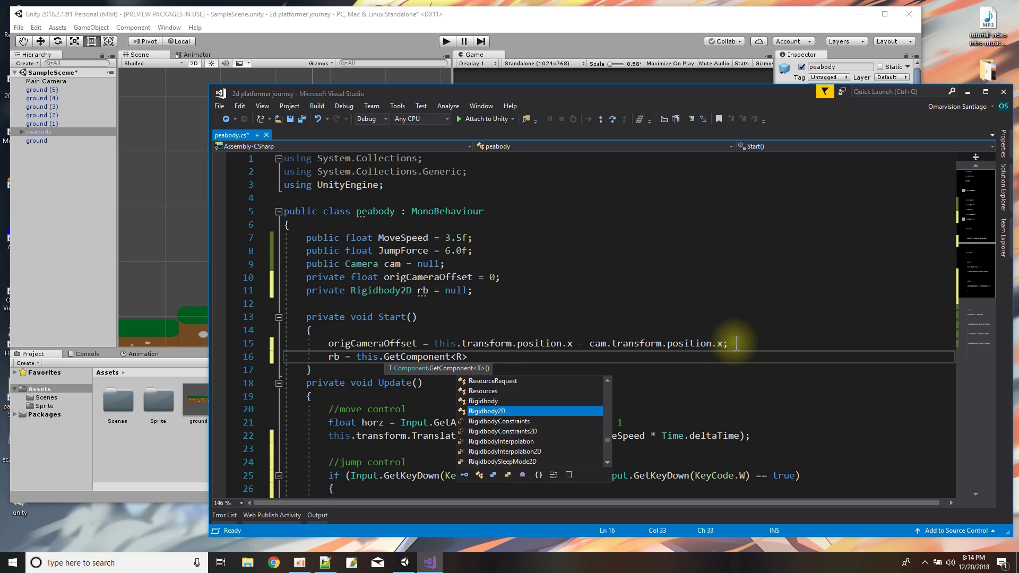
pyautogui.write('y2D')
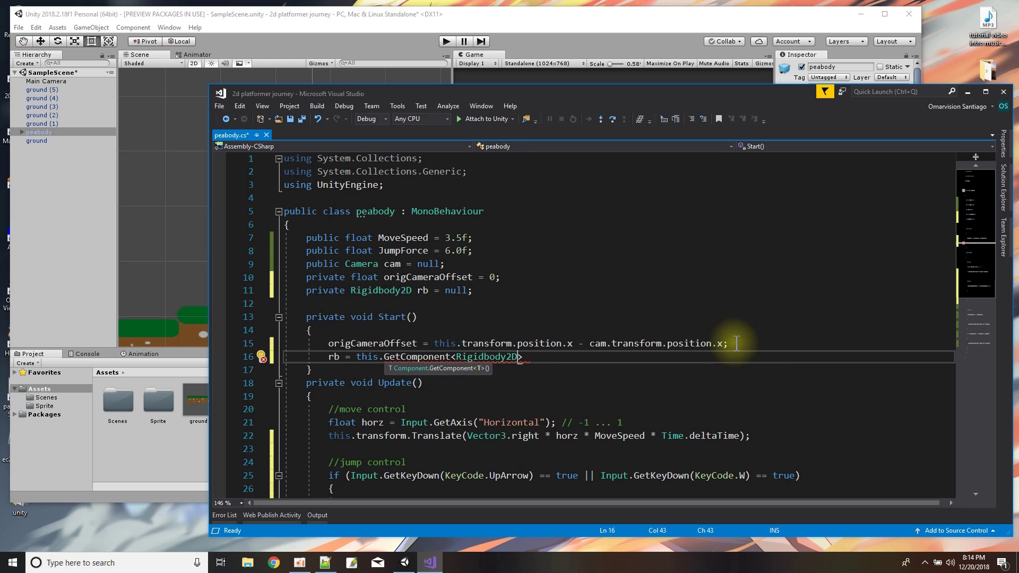
pyautogui.write('>();')
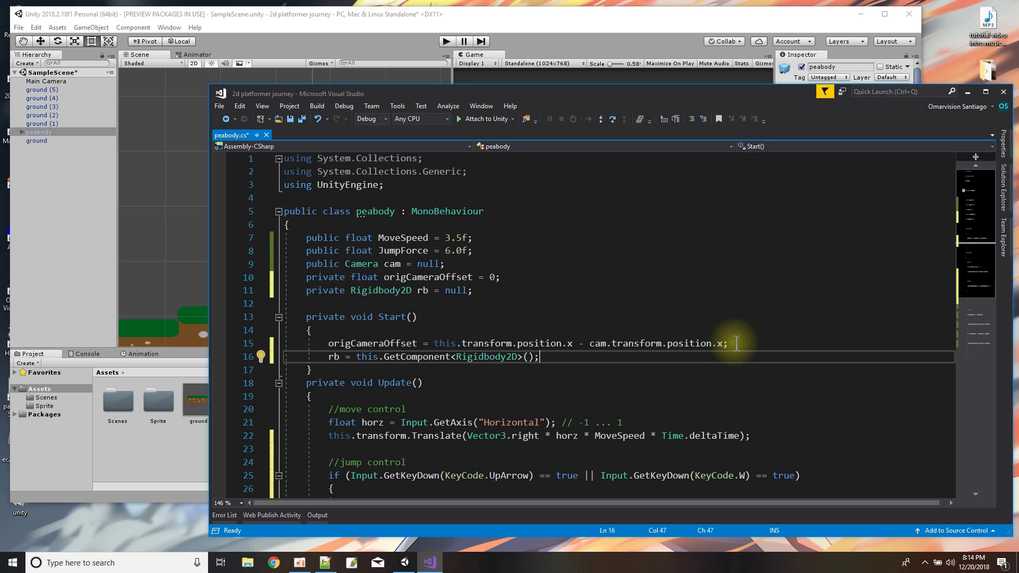
pyautogui.scroll(-5, 727, 343)
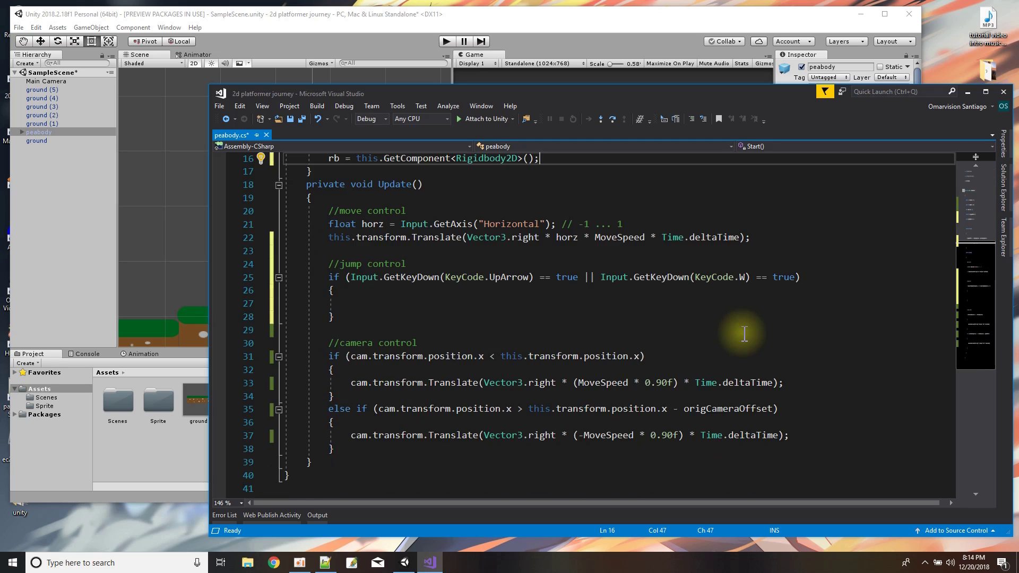
# Write 'rb.AddForce(Vector2.up * JumpForce, ForceMode2D.Impulse);' inside the jump block
pyautogui.click(433, 303)
pyautogui.write('rb')
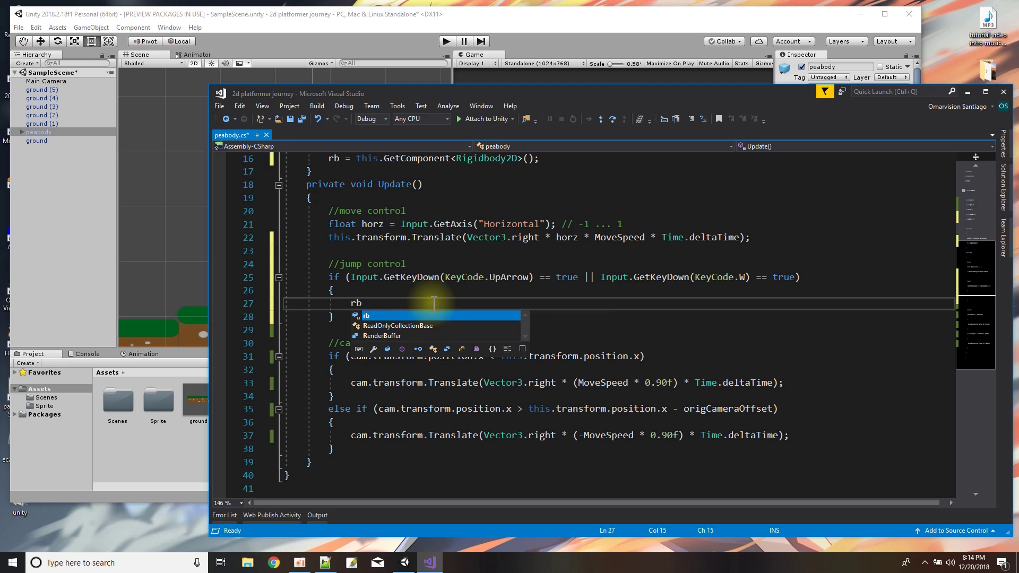
pyautogui.write('.Add')
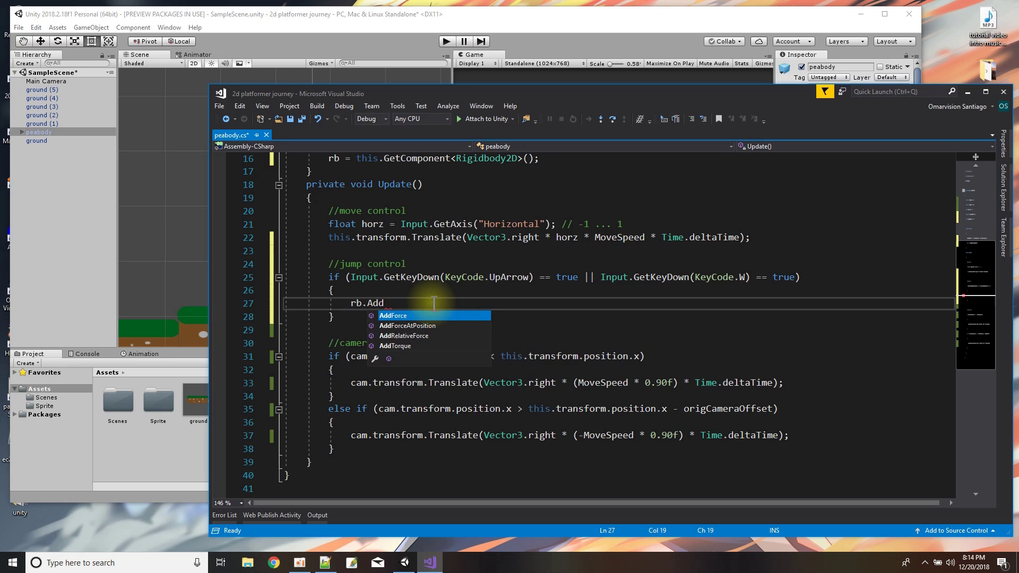
pyautogui.press('Tab')
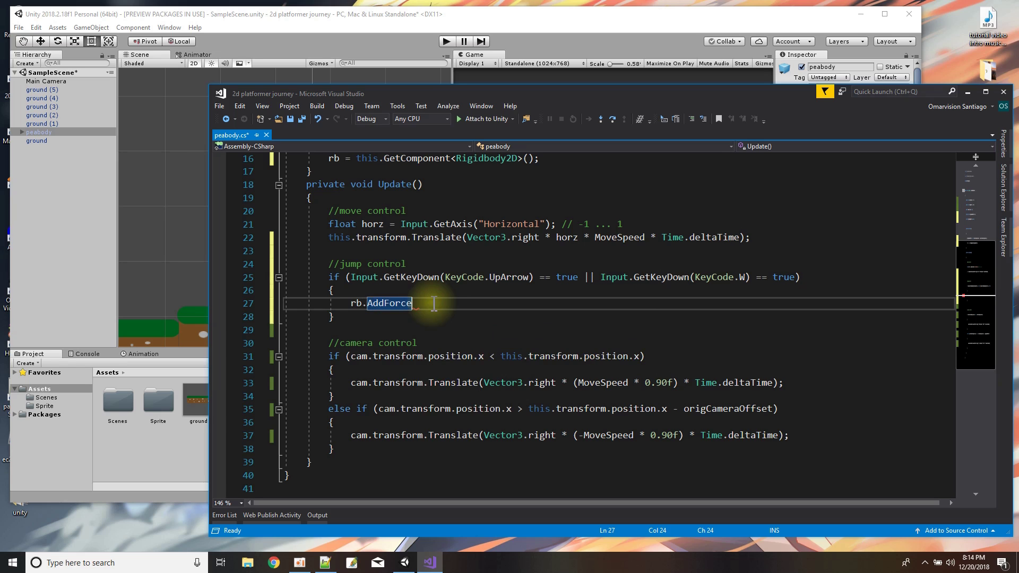
pyautogui.write('(')
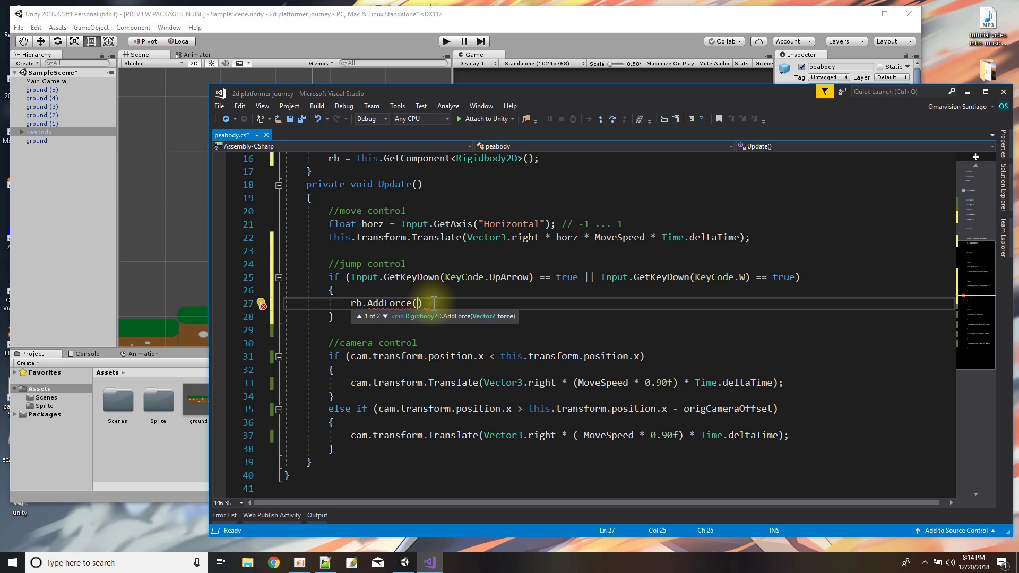
pyautogui.write('Vect')
pyautogui.write('or2')
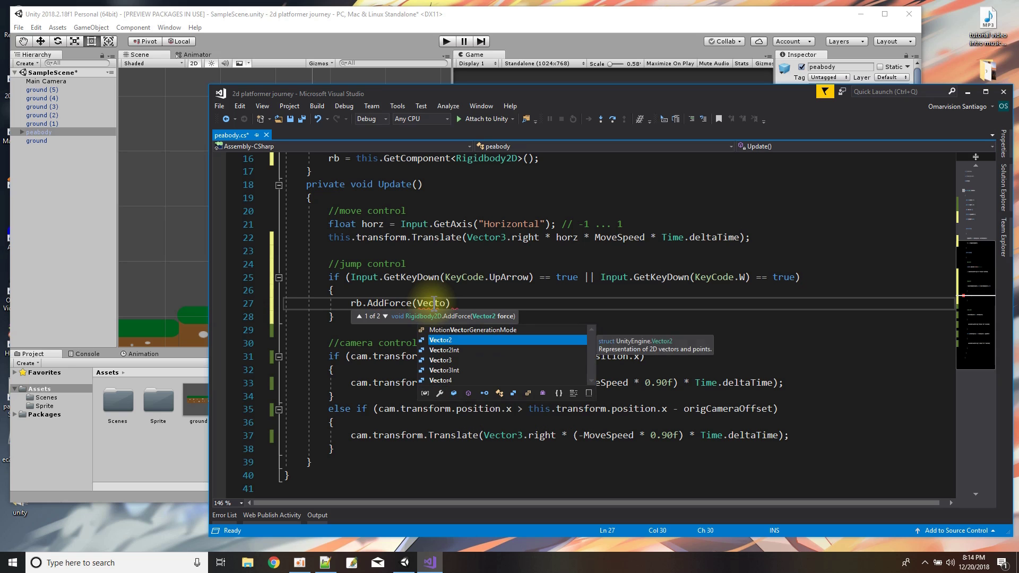
pyautogui.write('.u')
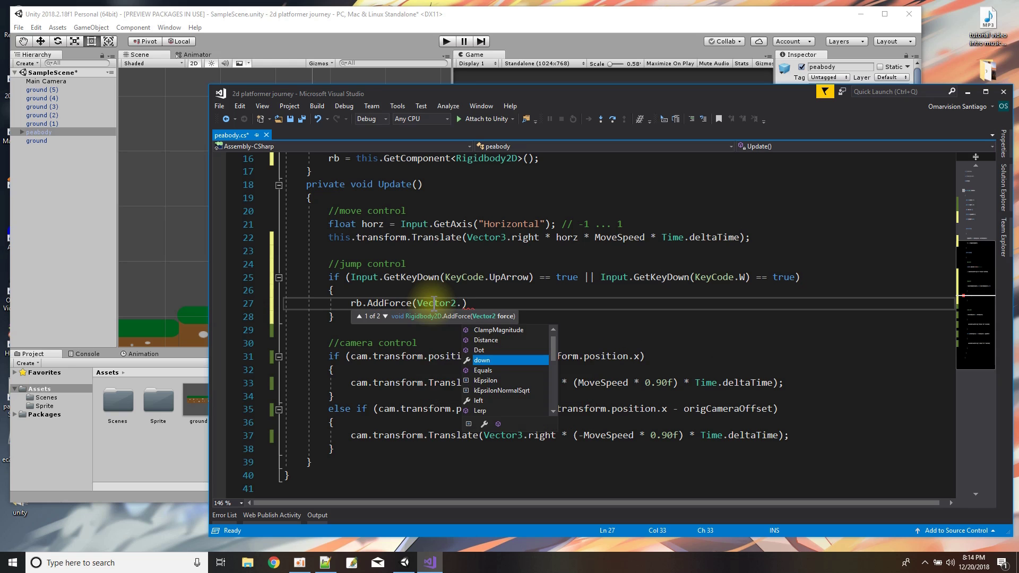
pyautogui.write('p')
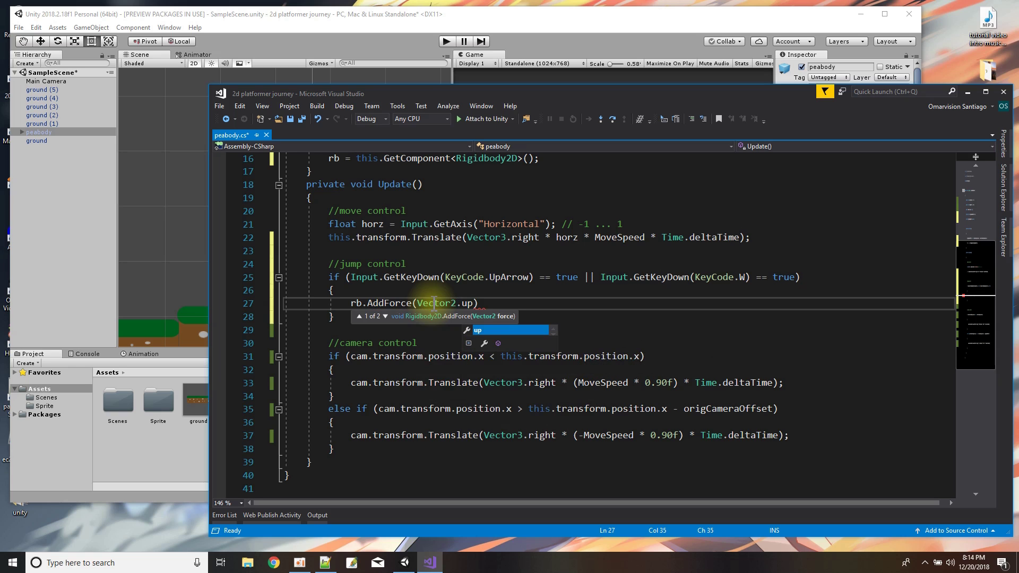
pyautogui.write(' * ')
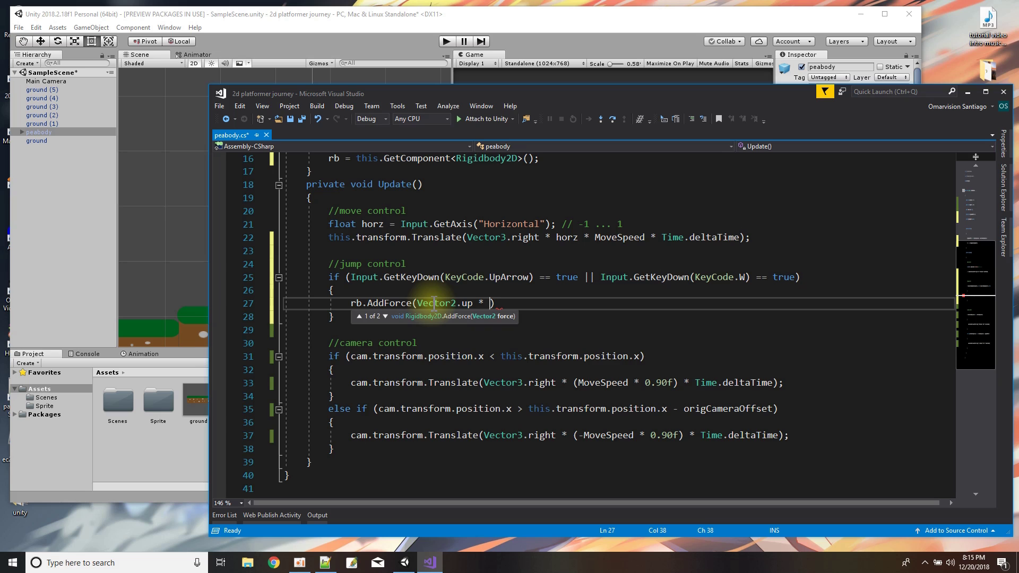
pyautogui.write('Jump')
pyautogui.press('Tab')
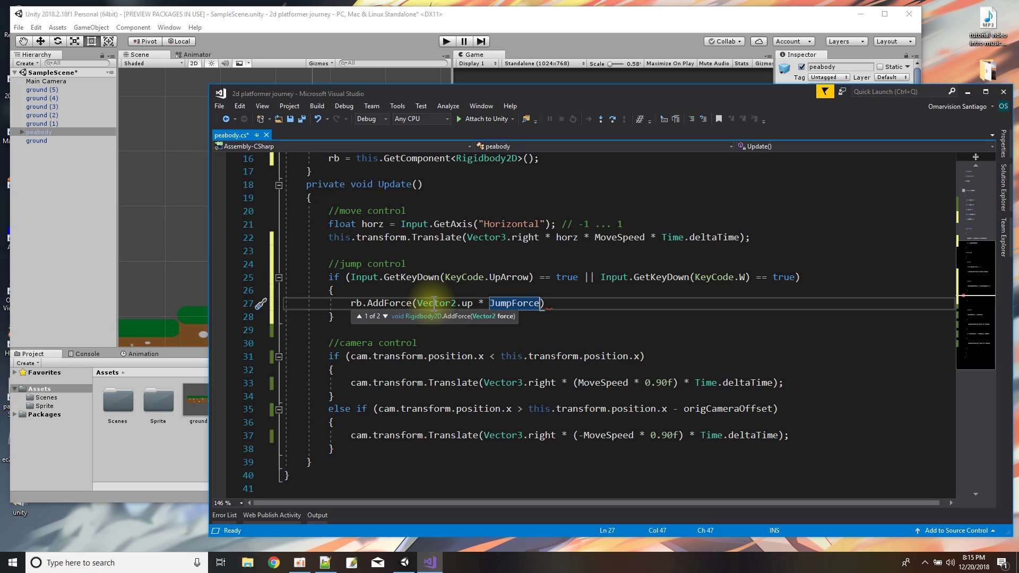
pyautogui.write(',')
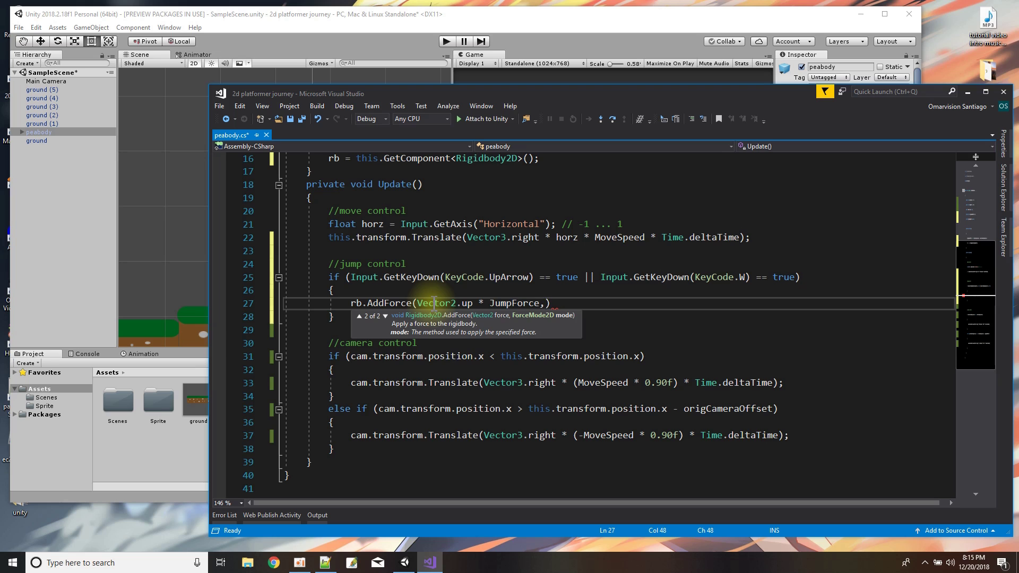
pyautogui.write(' For')
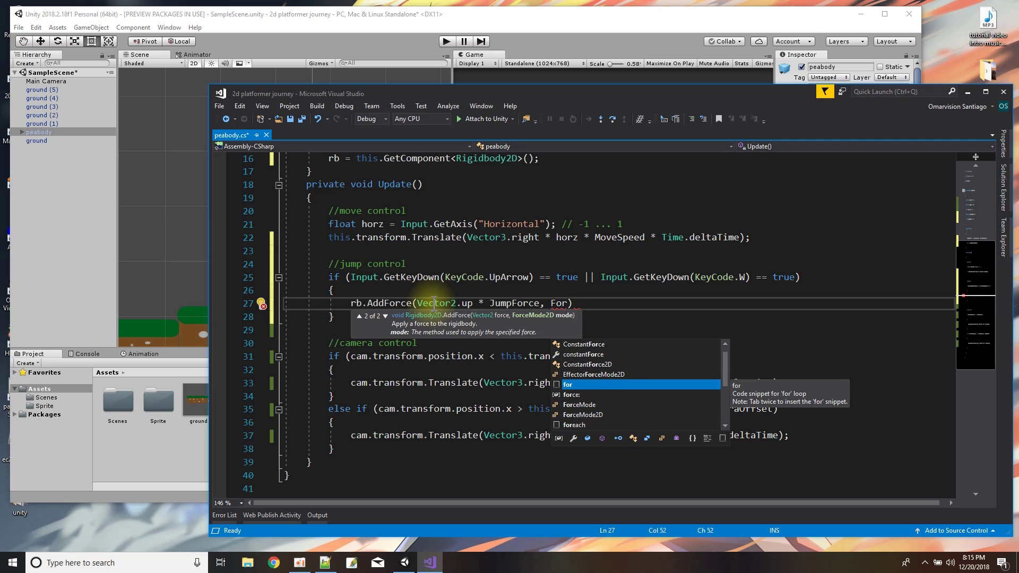
pyautogui.write('ceMode')
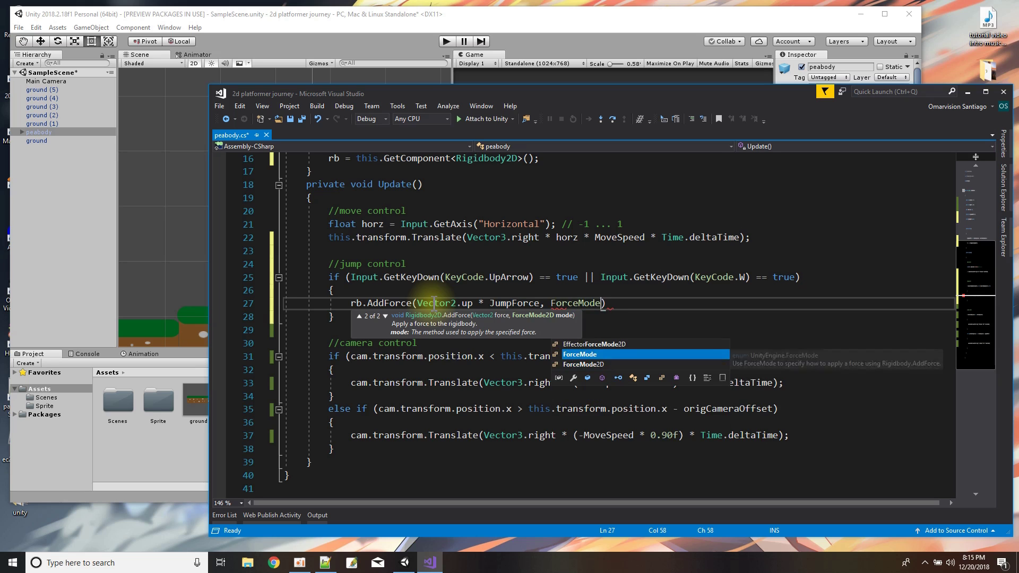
pyautogui.press('Down')
pyautogui.press('Tab')
pyautogui.write('.')
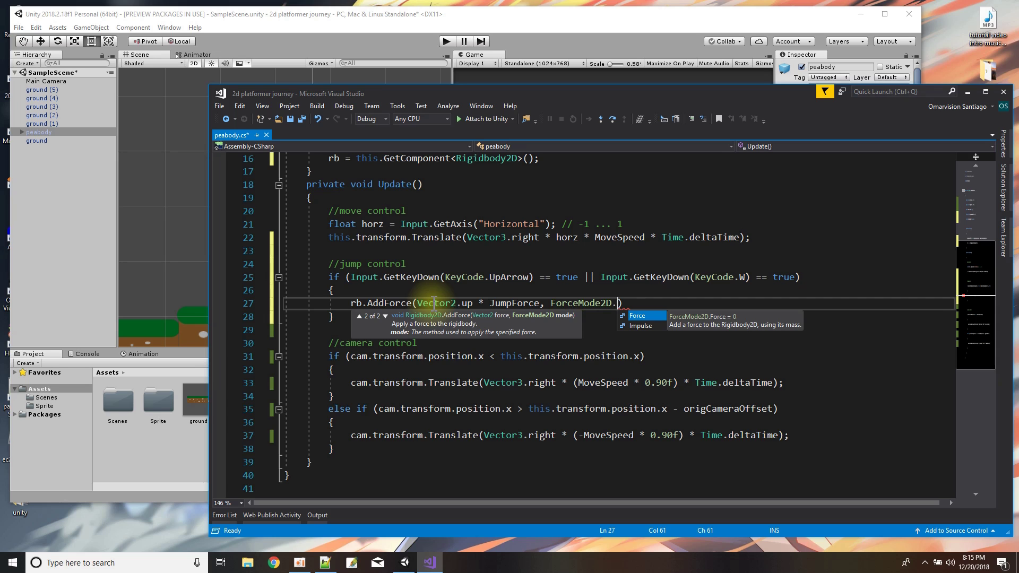
pyautogui.press('Down')
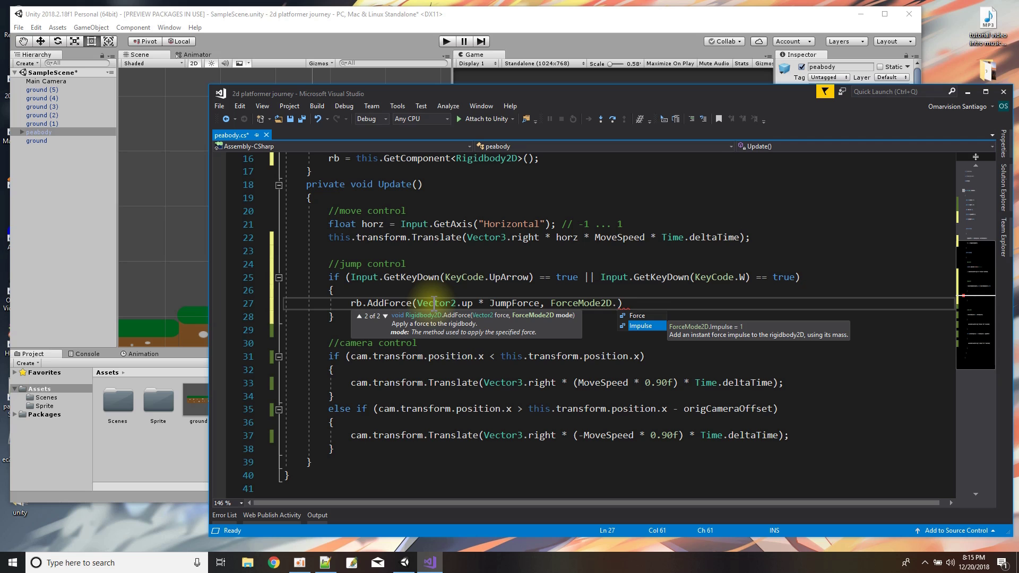
pyautogui.press('Tab')
pyautogui.write(')')
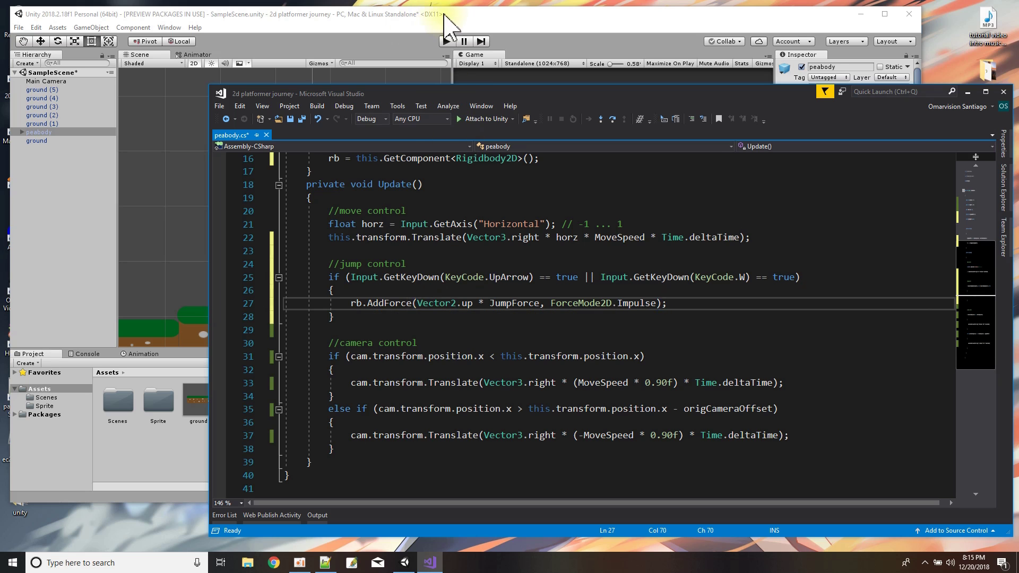
pyautogui.click(443, 13)
# Save peabody.cs in Visual Studio and bring the Unity editor back to the front
pyautogui.scroll(1, 589, 170)
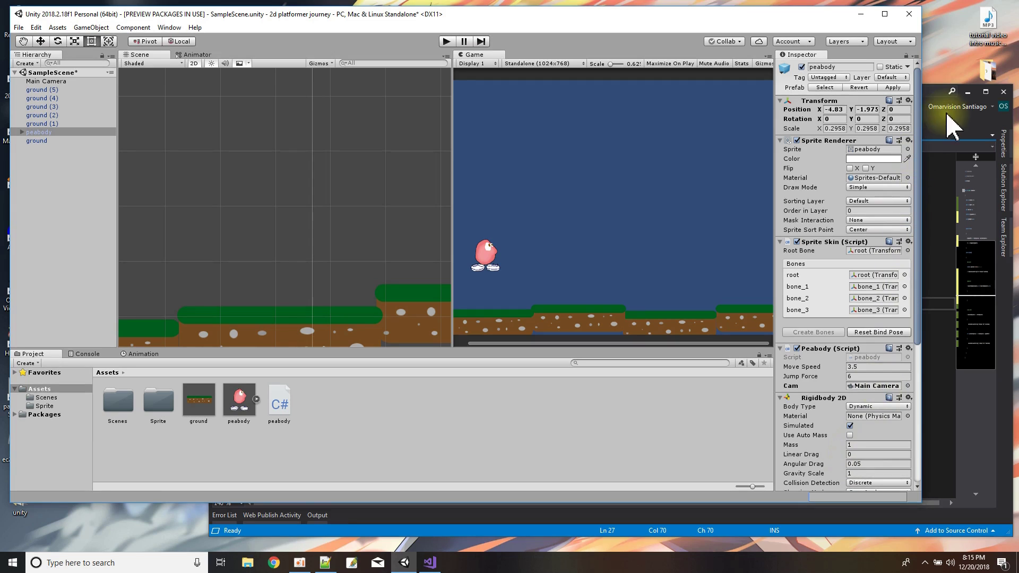
pyautogui.click(942, 422)
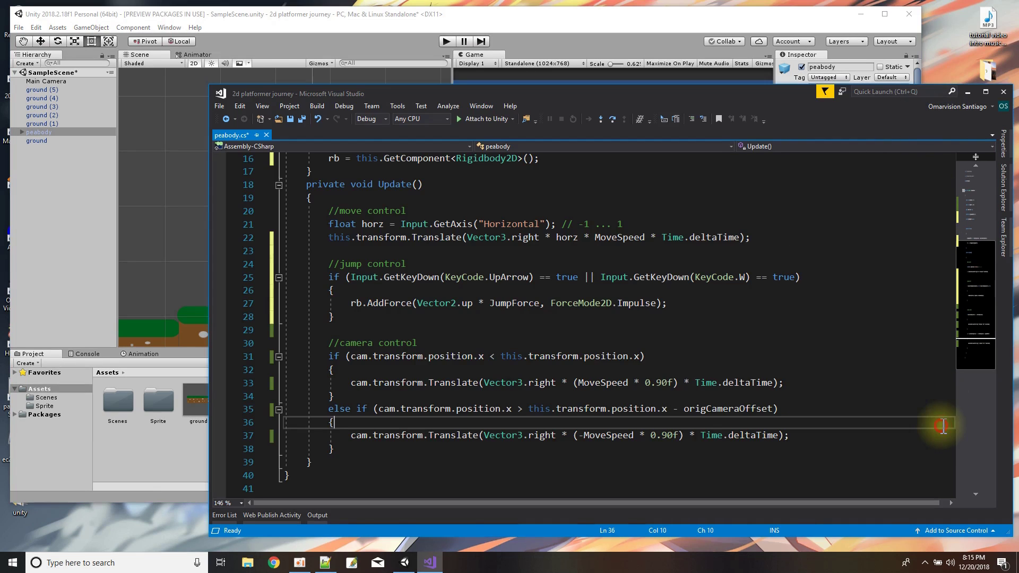
pyautogui.click(290, 119)
pyautogui.click(405, 16)
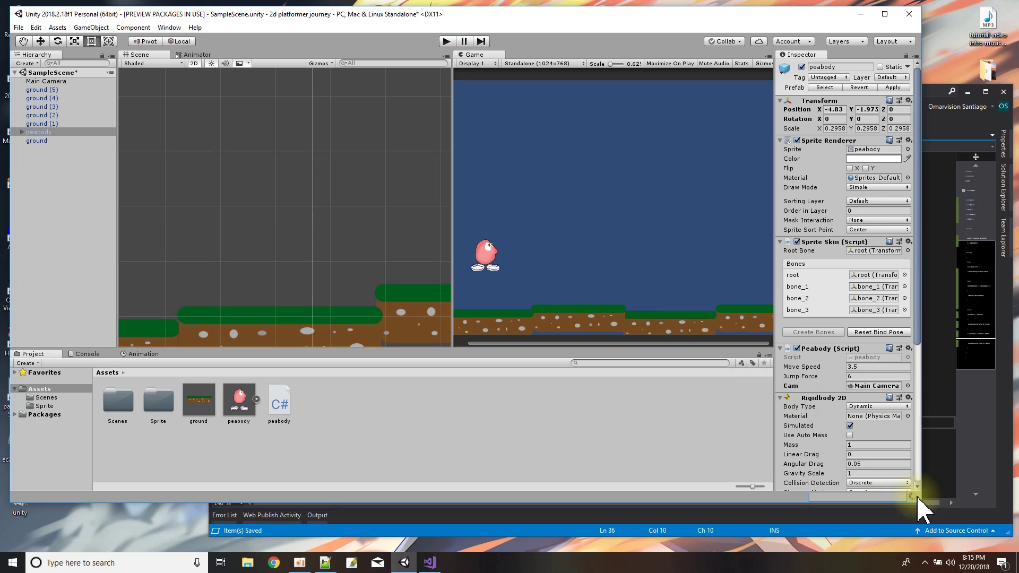
# Play the game, walk peabody right and left, and jump him four times with Space
pyautogui.click(447, 41)
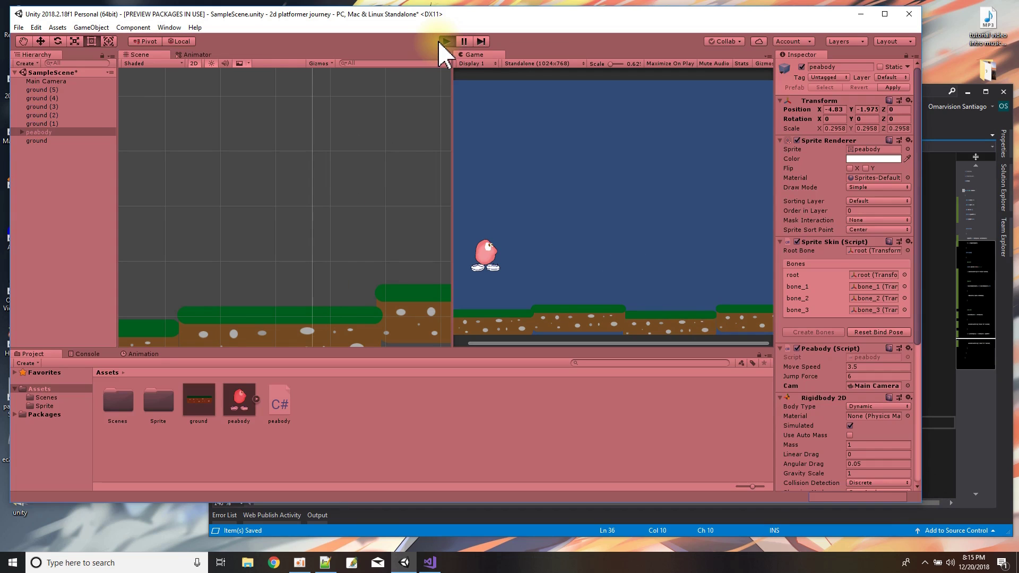
pyautogui.press('Right')
pyautogui.press('Left')
pyautogui.press('Right')
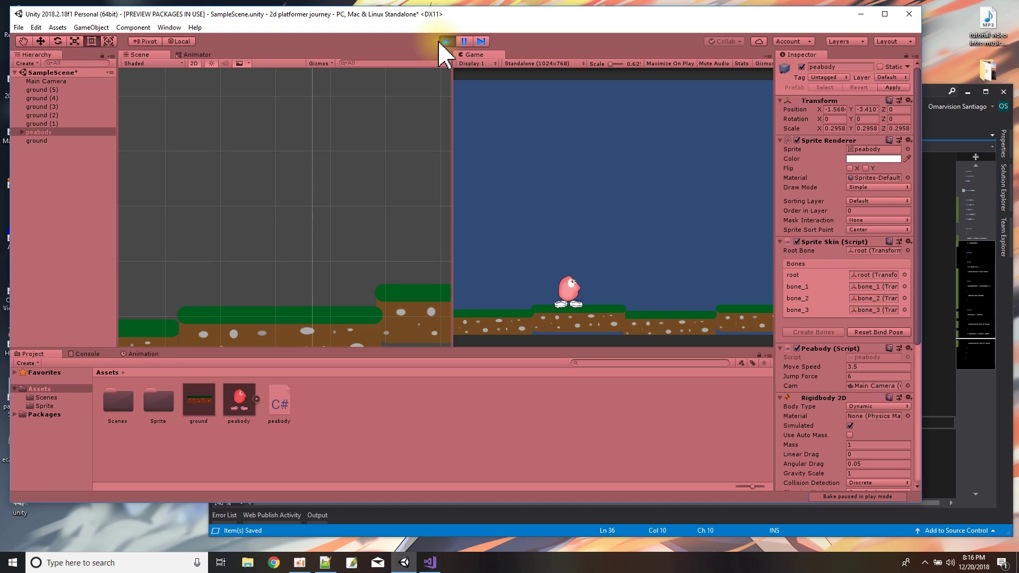
pyautogui.press('space')
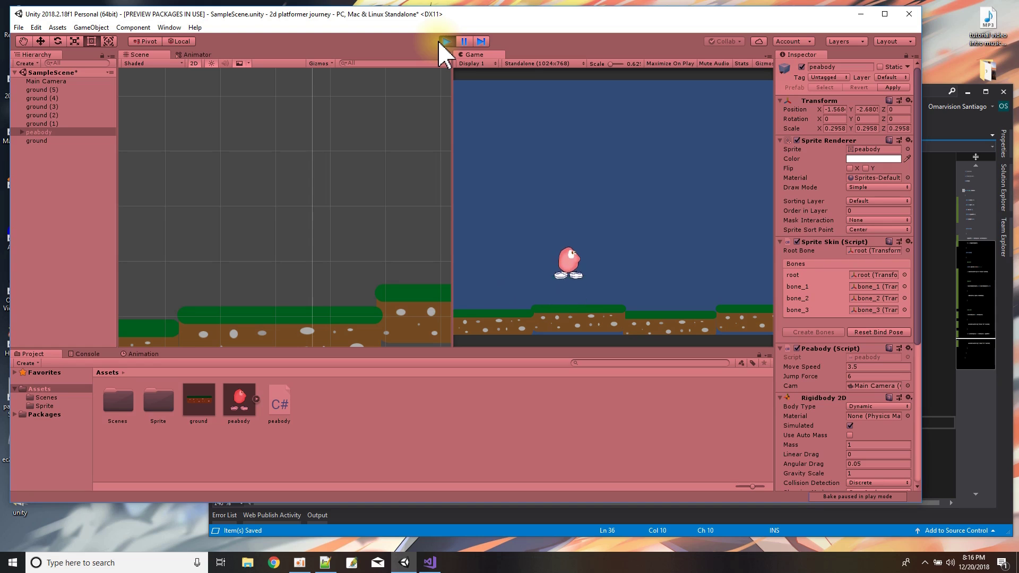
pyautogui.press('space')
pyautogui.press('space')
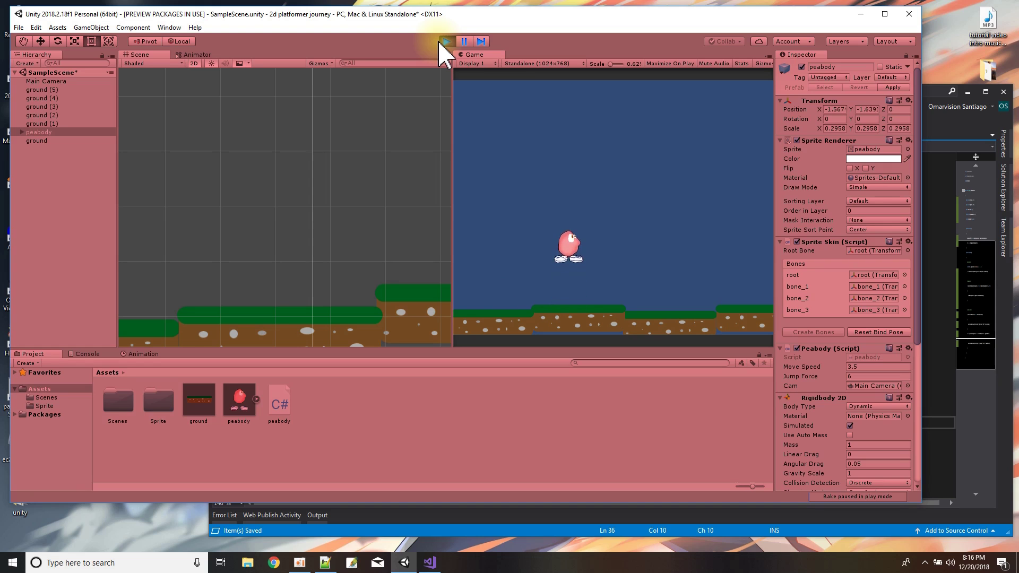
pyautogui.press('space')
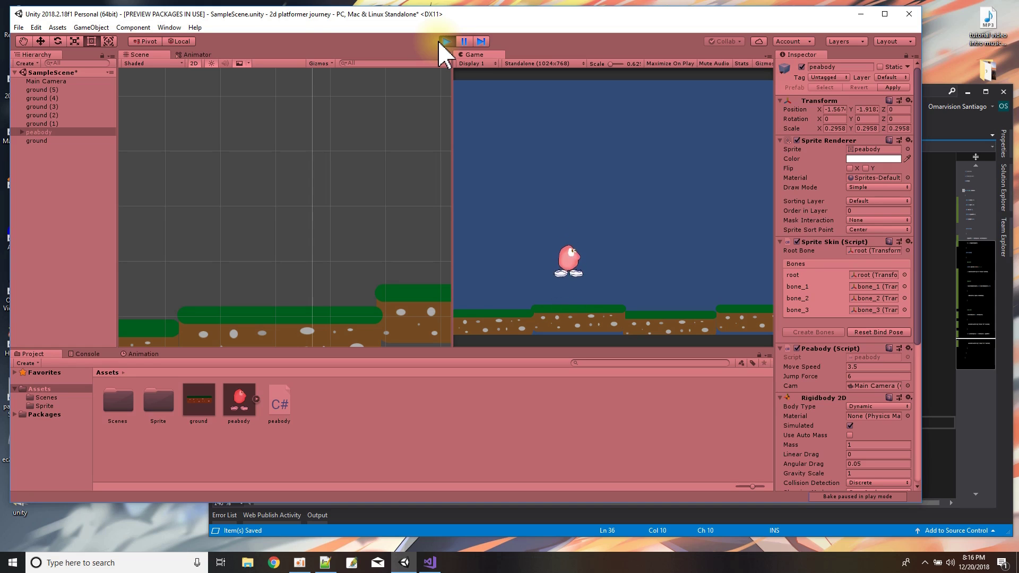
pyautogui.press('space')
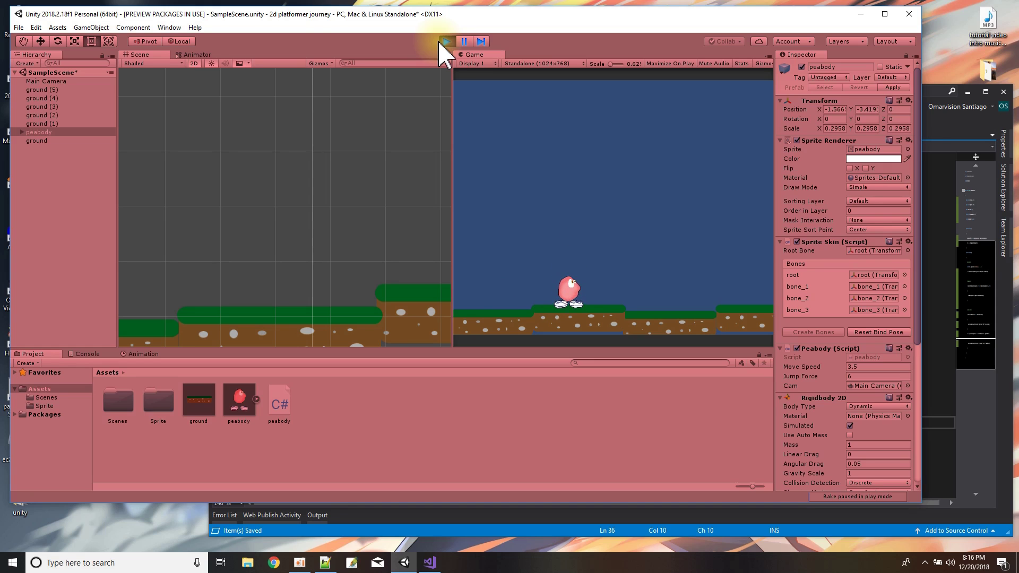
pyautogui.scroll(-3, 867, 361)
# Set peabody's Gravity Scale to 5 during play and test the jump
pyautogui.click(861, 410)
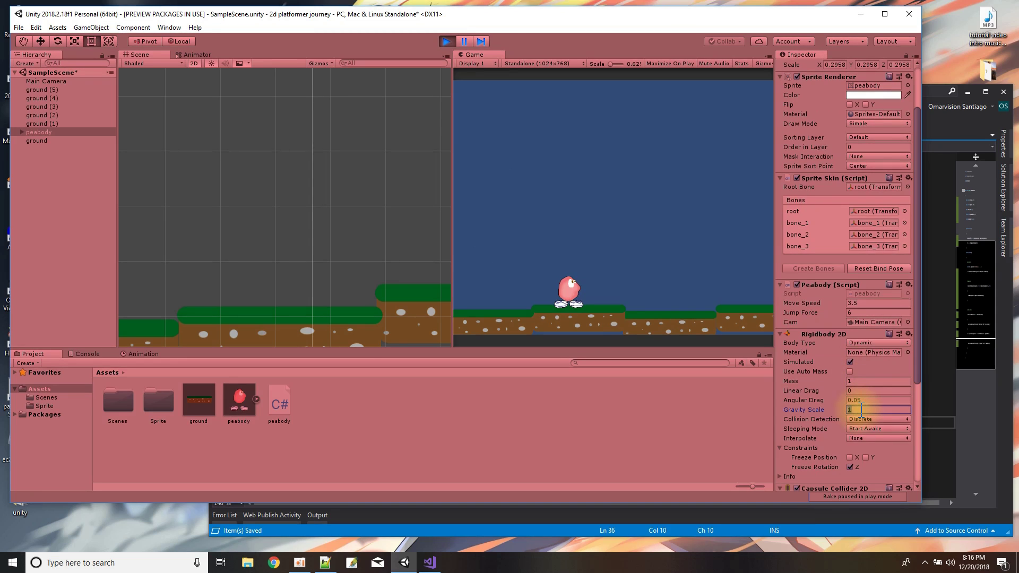
pyautogui.write('5')
pyautogui.click(866, 400)
pyautogui.click(608, 228)
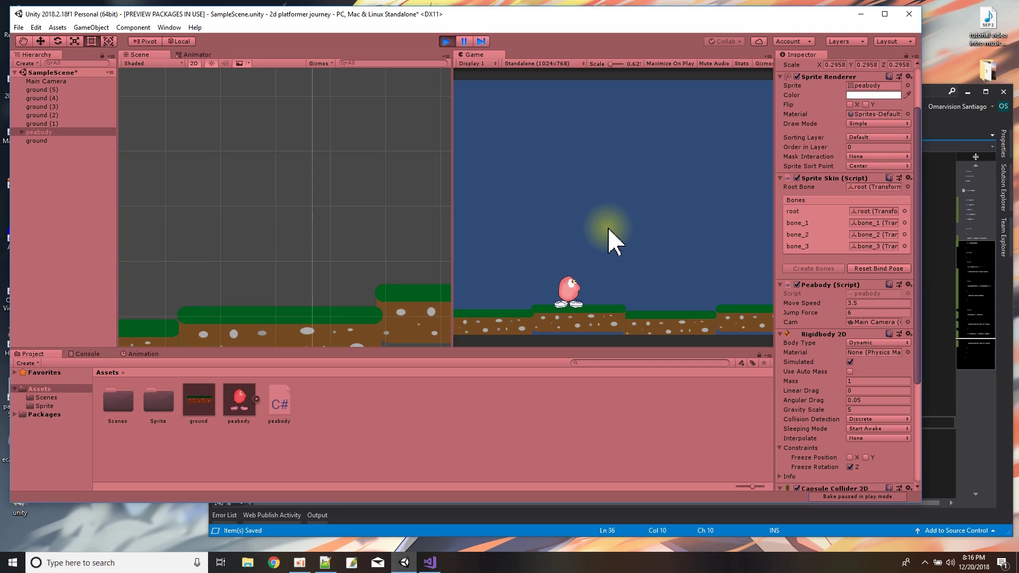
pyautogui.click(863, 410)
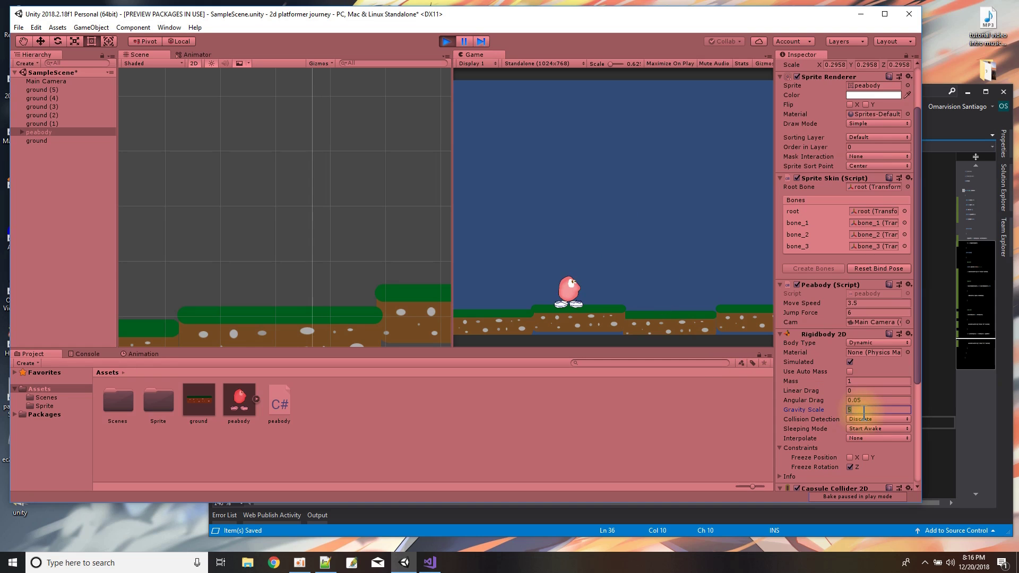
pyautogui.click(861, 313)
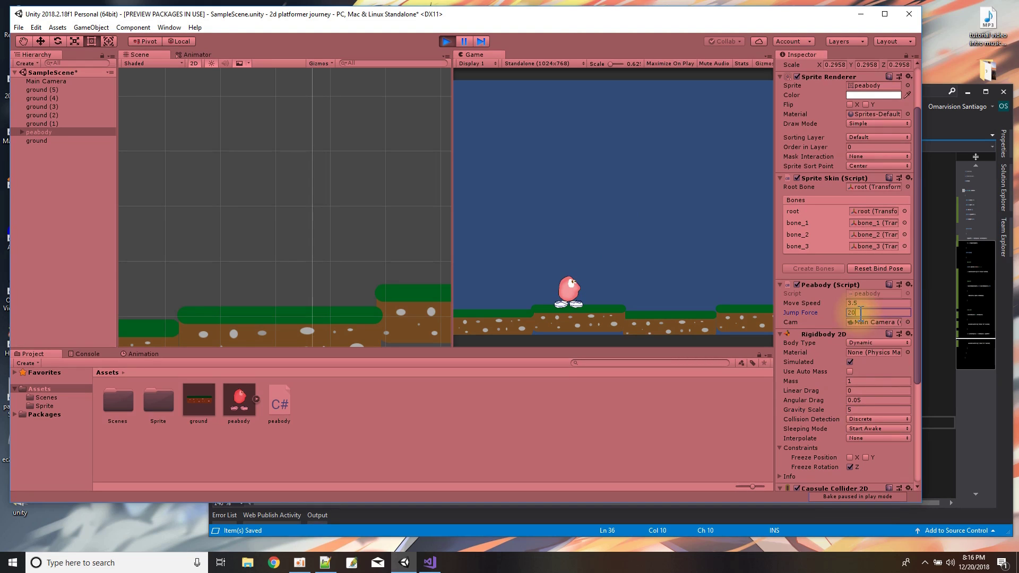
pyautogui.click(667, 275)
pyautogui.press('space')
pyautogui.press('space')
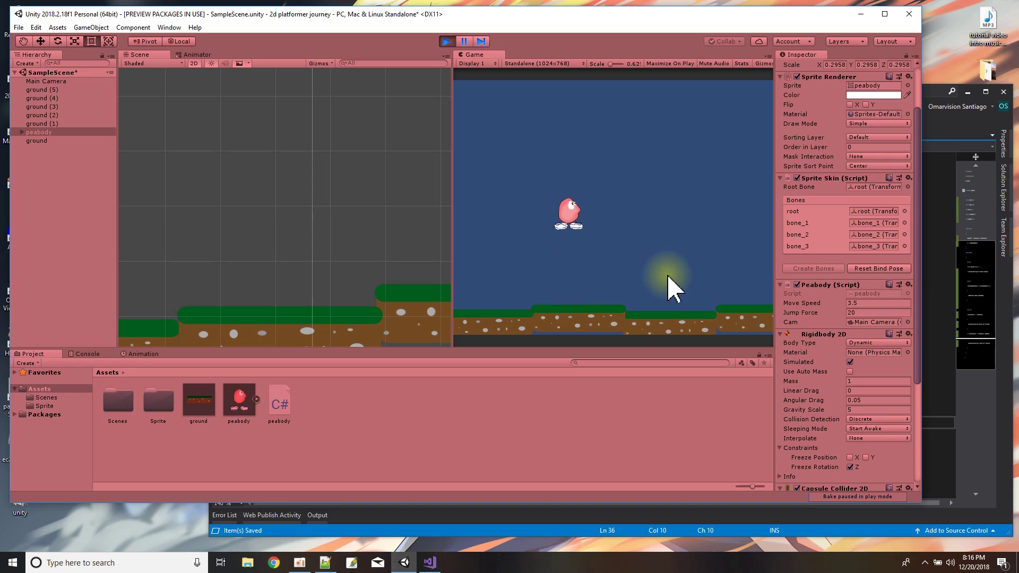
pyautogui.press('space')
pyautogui.press('space')
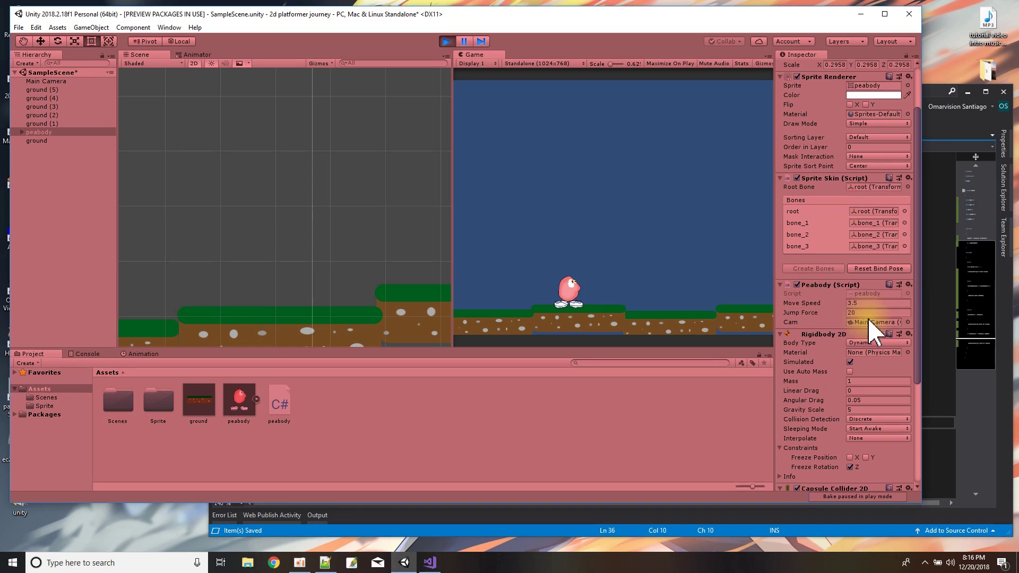
# Try Jump Force values of 10 and then 15, testing jump height, then stop the game
pyautogui.click(867, 313)
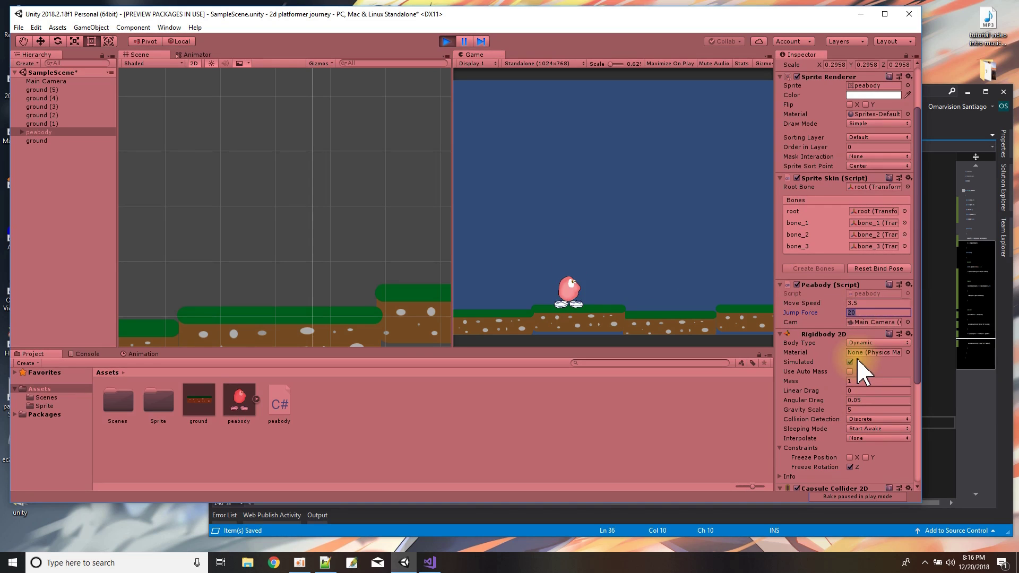
pyautogui.write('10')
pyautogui.click(684, 270)
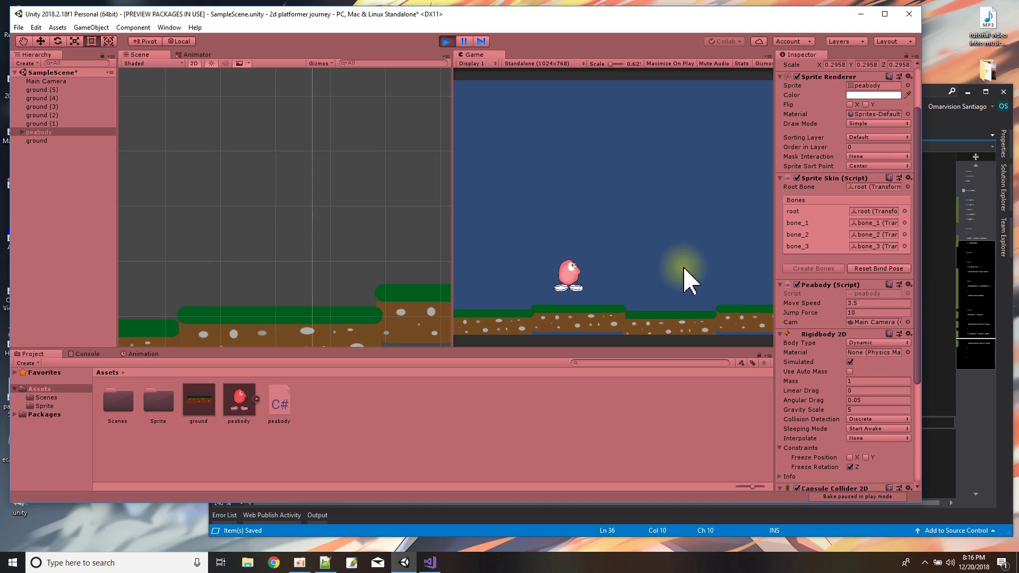
pyautogui.click(861, 313)
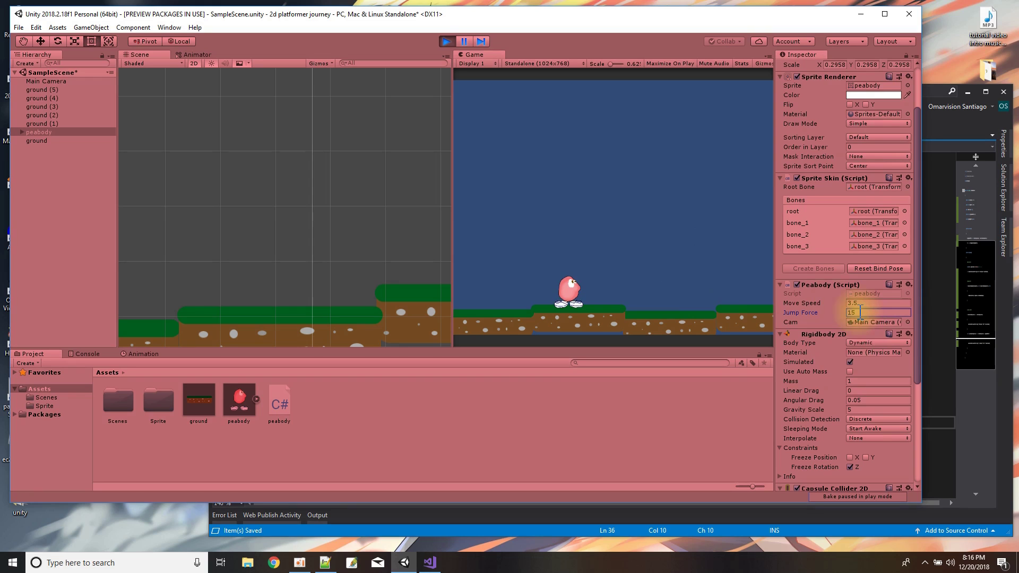
pyautogui.click(673, 269)
pyautogui.press('space')
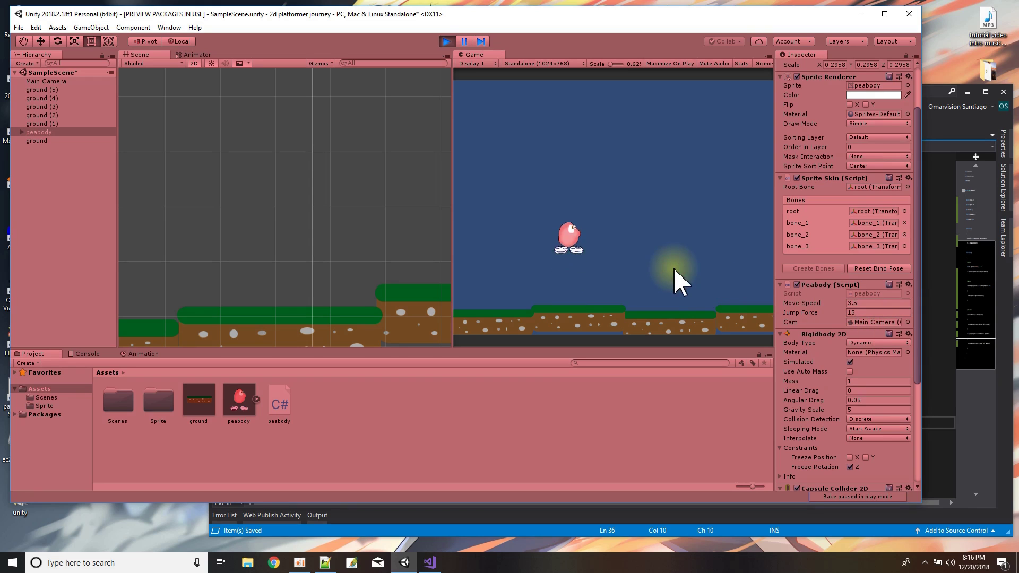
pyautogui.press('space')
pyautogui.press('space')
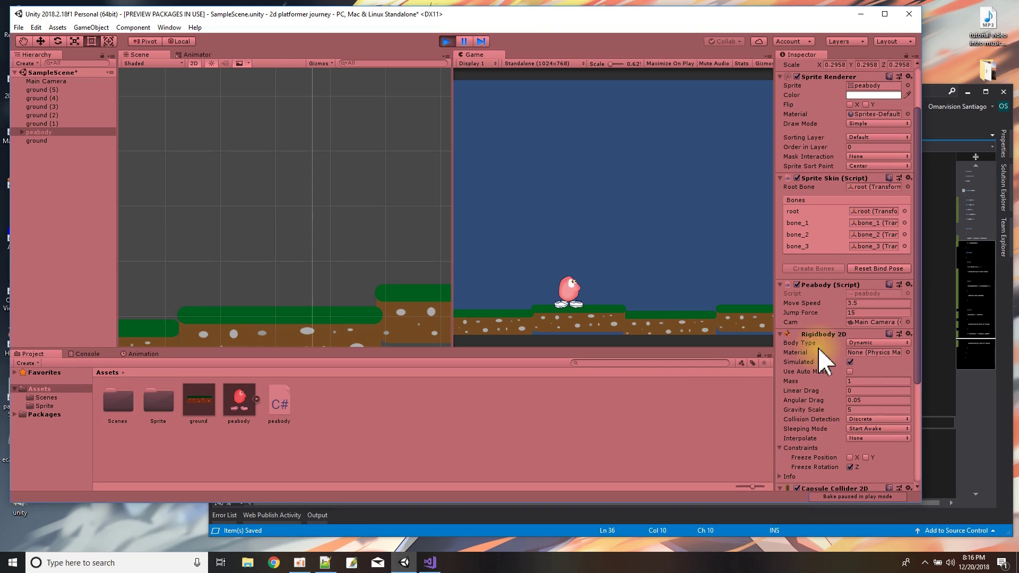
pyautogui.click(447, 41)
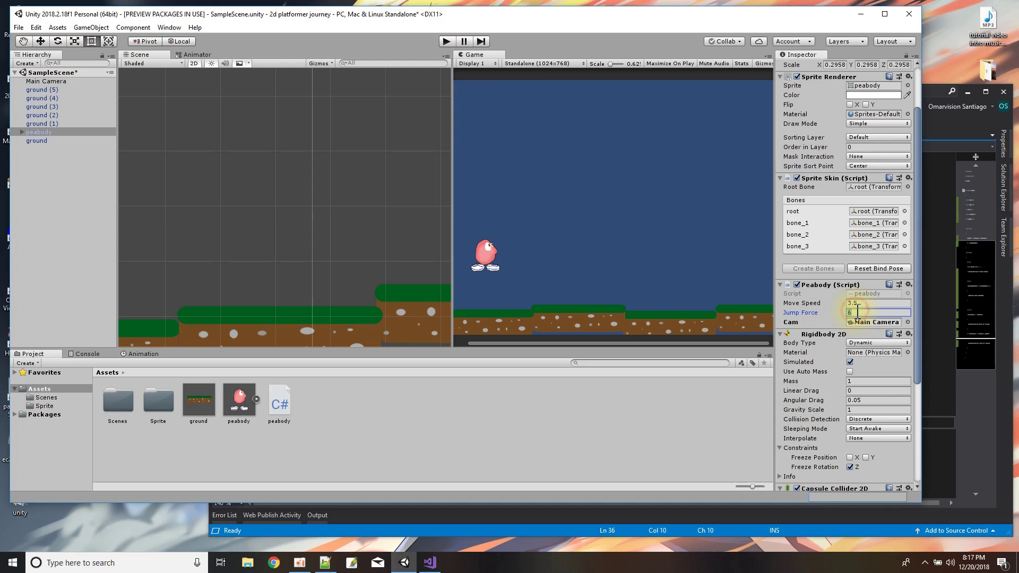
# Keep Jump Force 15 and Gravity Scale 5 in edit mode, then save the scene
pyautogui.write('5')
pyautogui.click(855, 410)
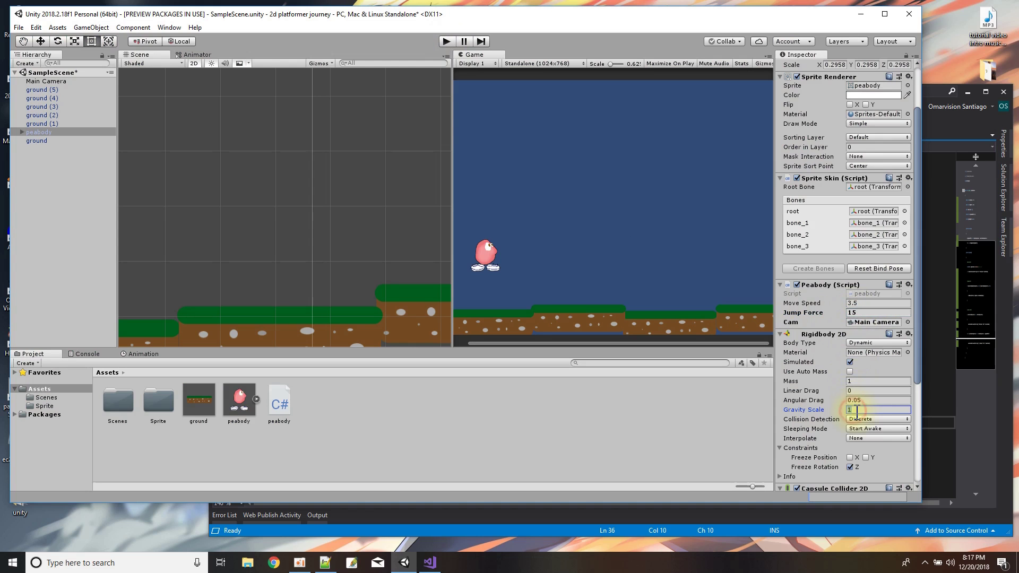
pyautogui.click(19, 27)
pyautogui.click(36, 67)
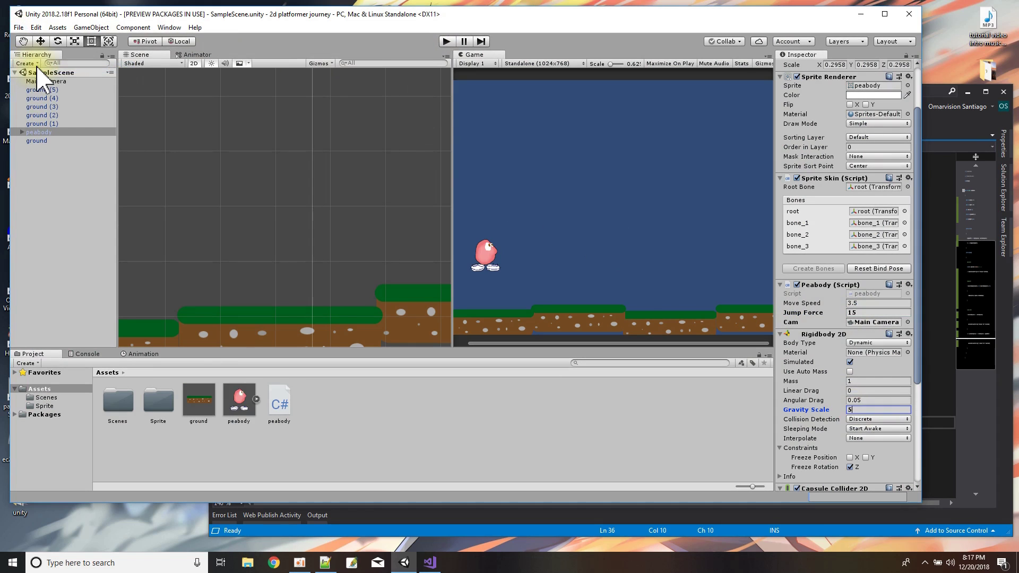
# Play the game, walk peabody and jump him onto the higher platforms, then stop
pyautogui.click(447, 41)
pyautogui.click(497, 177)
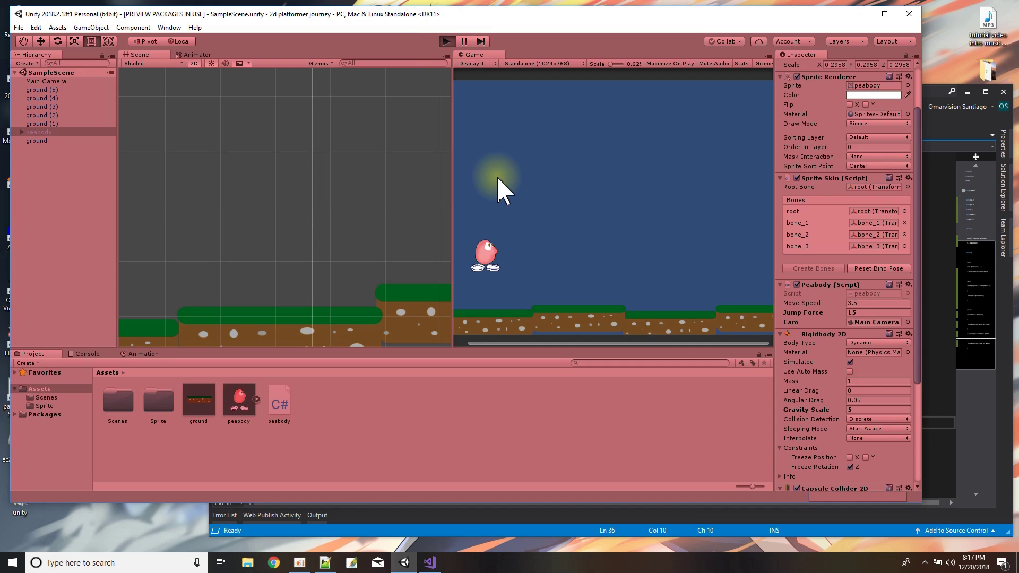
pyautogui.press('Right')
pyautogui.press('Right')
pyautogui.press('Left')
pyautogui.press('Right')
pyautogui.press('Left')
pyautogui.press('Right')
pyautogui.press('Left')
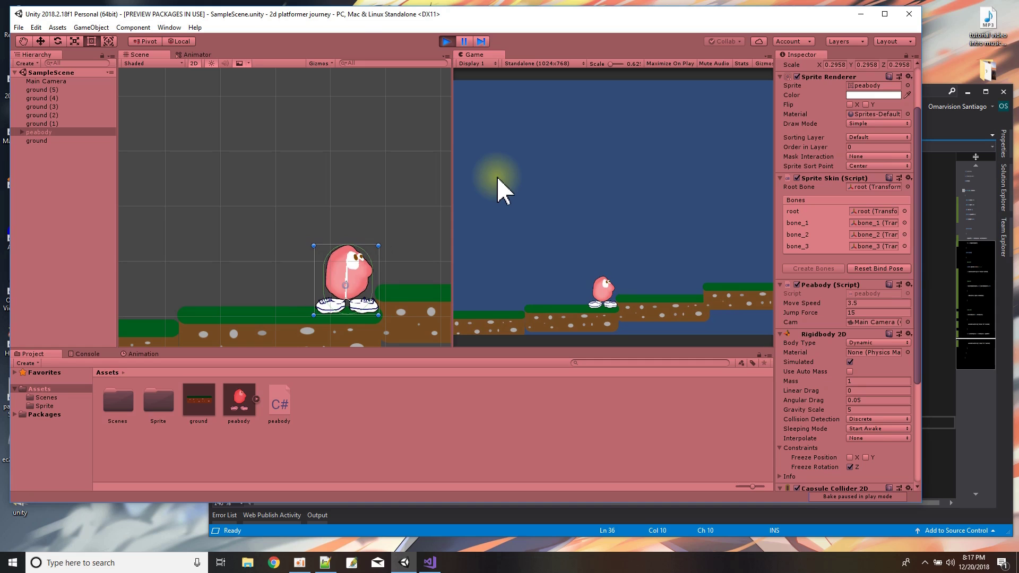
pyautogui.press('space')
pyautogui.press('Right')
pyautogui.press('space')
pyautogui.press('Right')
pyautogui.press('space')
pyautogui.press('Right')
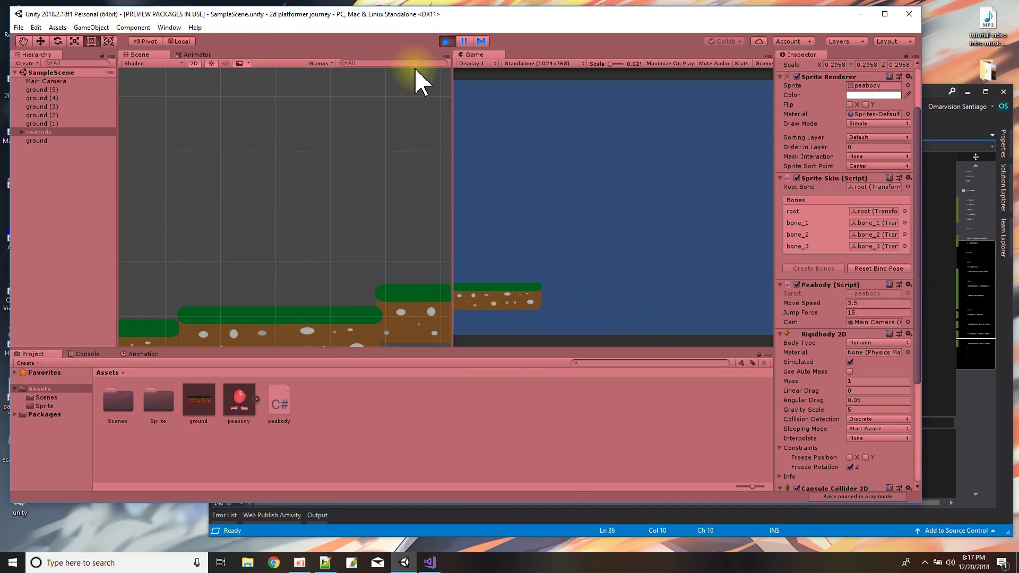
pyautogui.click(446, 42)
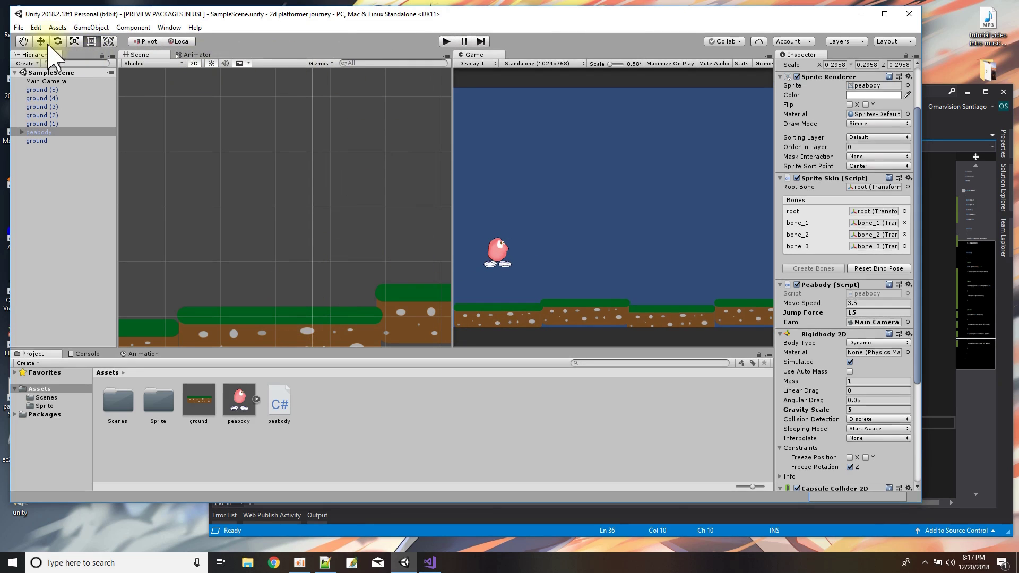
# Frame peabody in the Scene view and reselect it after cancelling an accidental rename
pyautogui.scroll(-5, 260, 223)
pyautogui.click(39, 131)
pyautogui.doubleClick(39, 131)
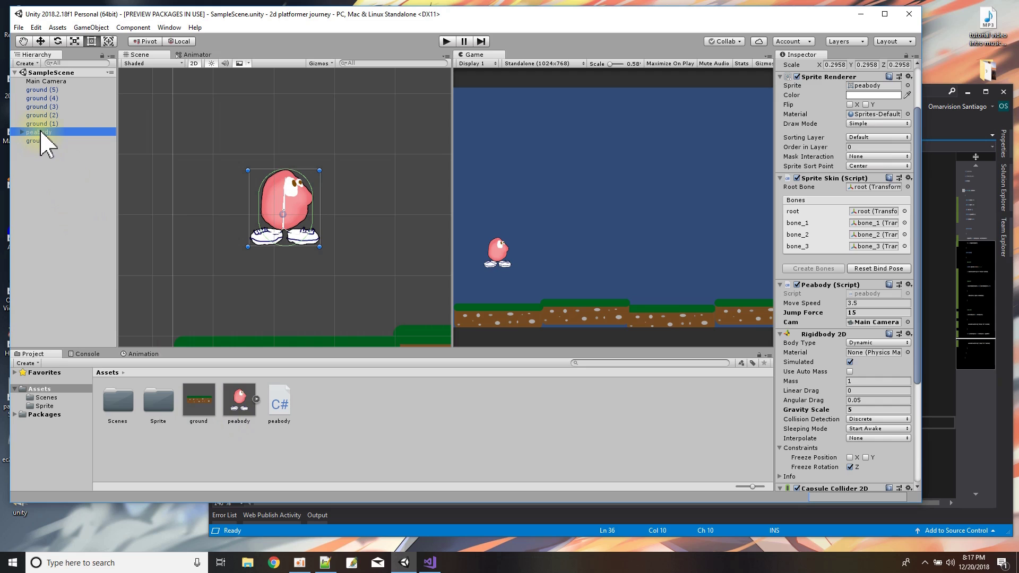
pyautogui.click(43, 132)
pyautogui.click(62, 160)
pyautogui.click(38, 132)
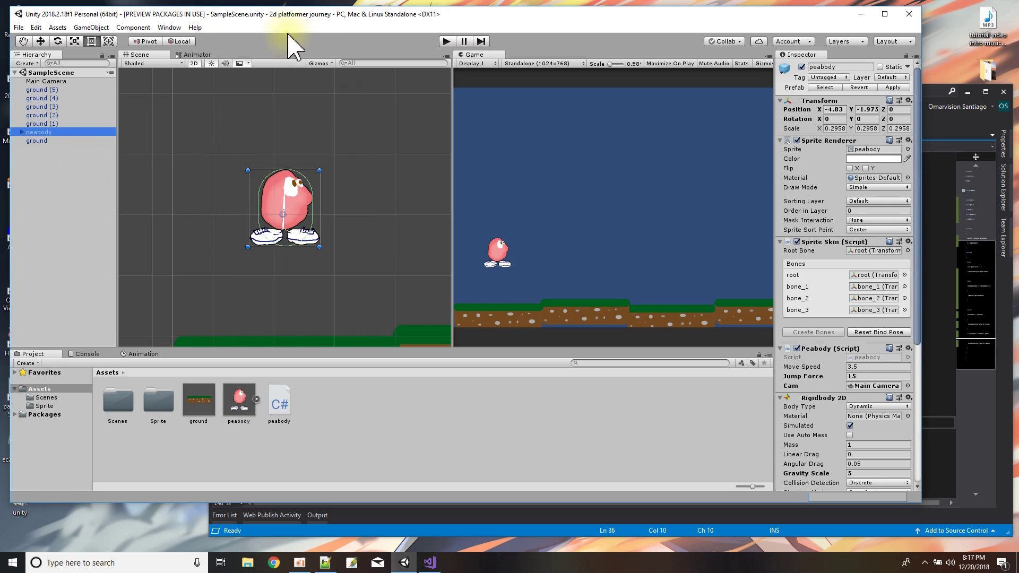
# Open the Animation window and create a new clip for peabody saved as idle.anim
pyautogui.click(165, 28)
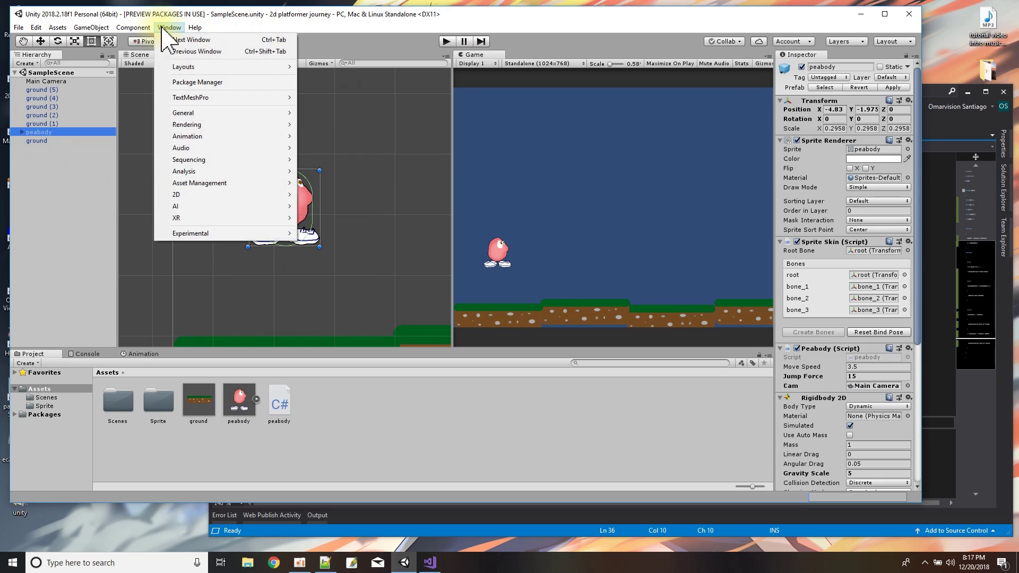
pyautogui.moveTo(231, 138)
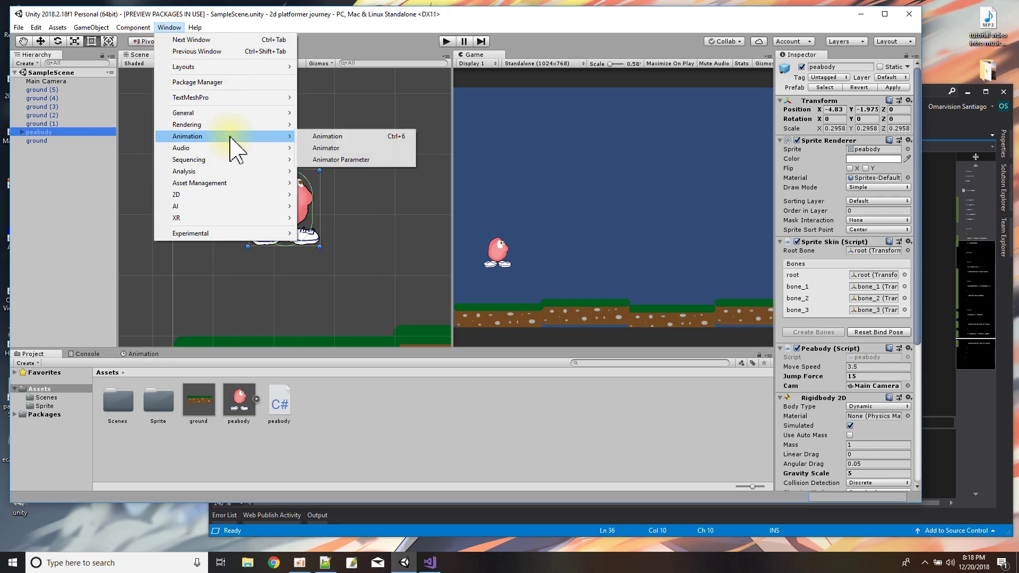
pyautogui.click(345, 138)
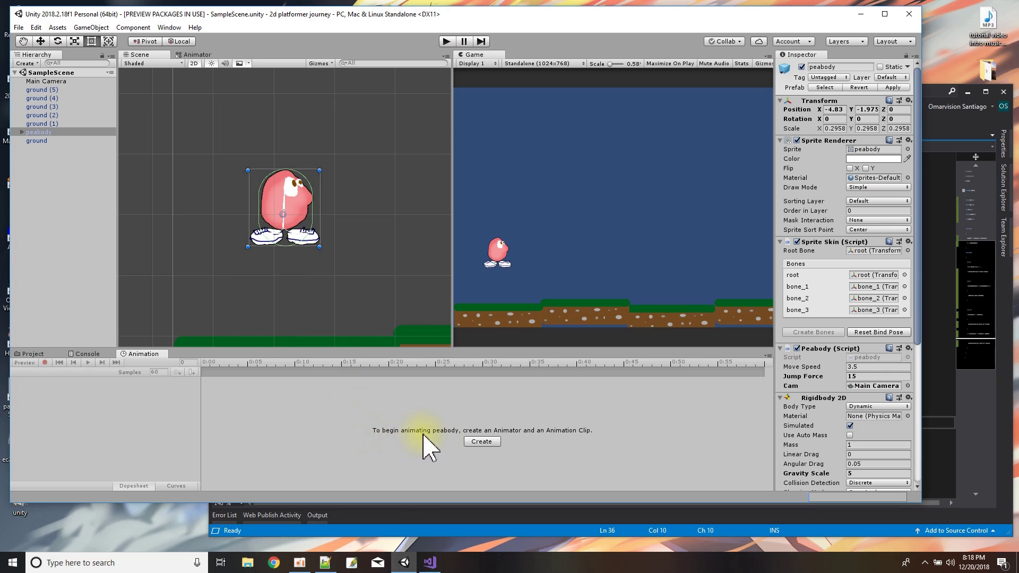
pyautogui.click(482, 442)
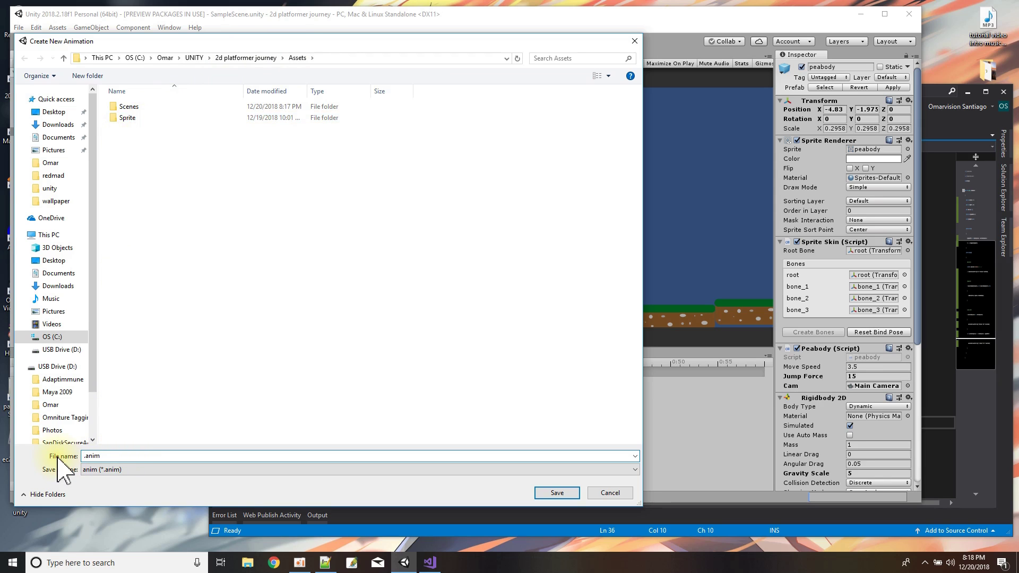
pyautogui.write('idle')
pyautogui.press('Return')
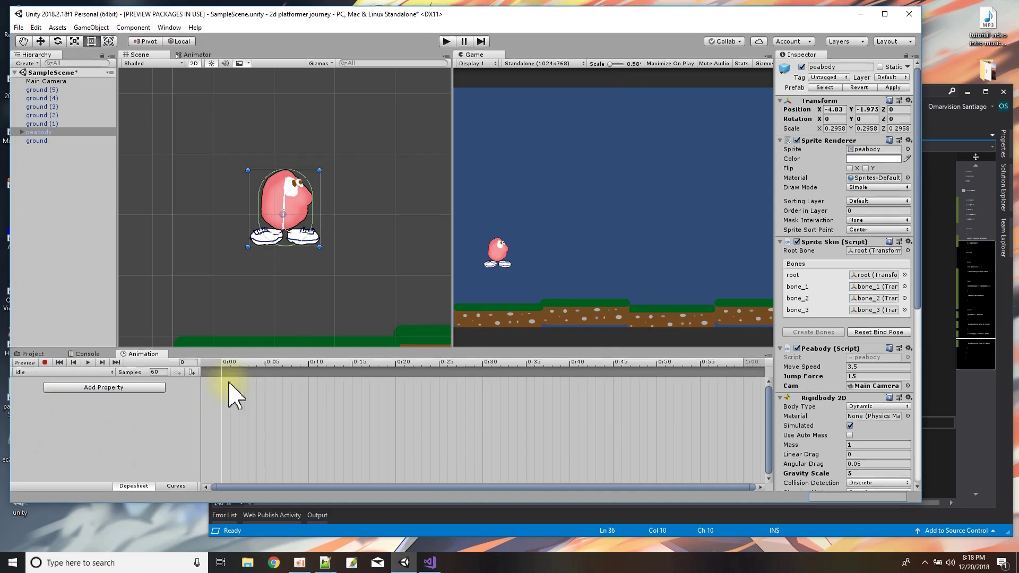
# Turn on recording, key the root bone raised at 0:00, and move the playhead to 0:05
pyautogui.scroll(2, 295, 271)
pyautogui.scroll(3, 295, 270)
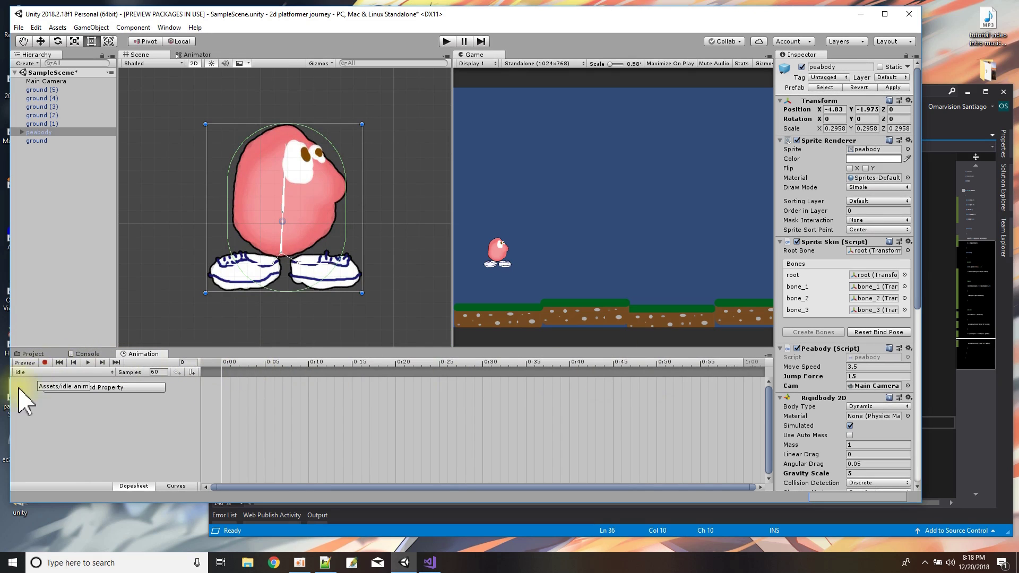
pyautogui.click(45, 363)
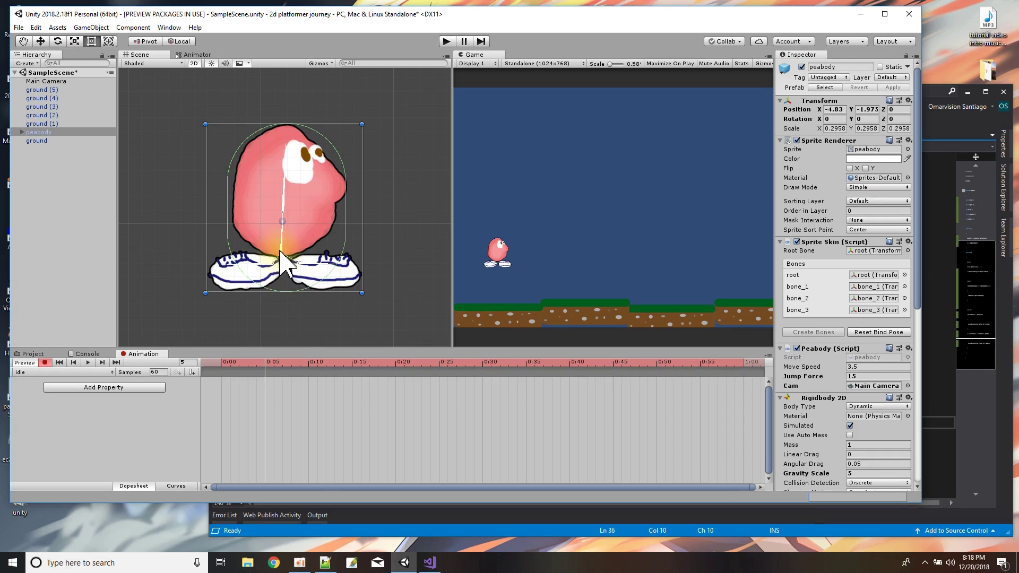
pyautogui.moveTo(281, 250); pyautogui.dragTo(282, 242)
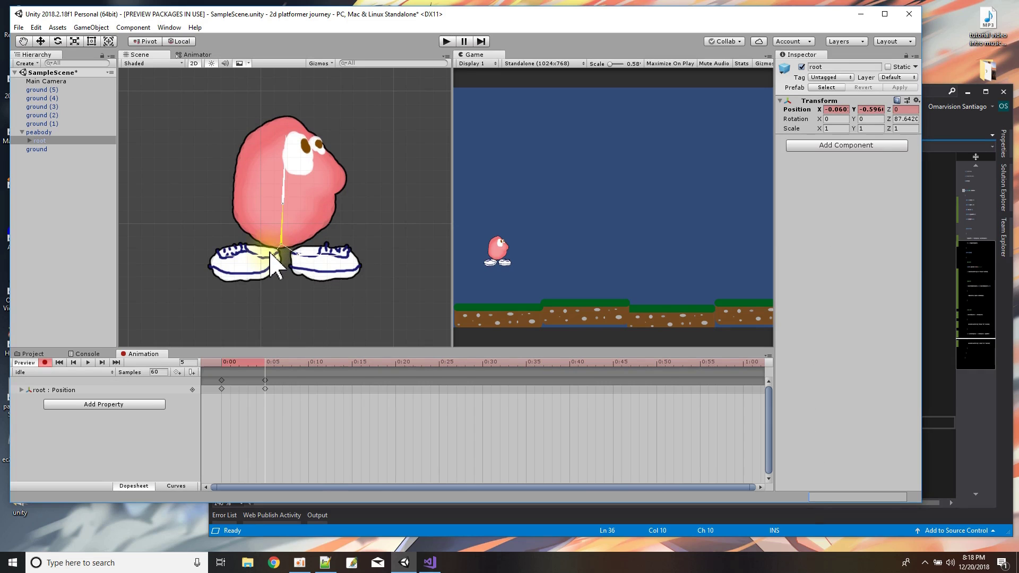
pyautogui.click(266, 363)
pyautogui.moveTo(265, 365); pyautogui.dragTo(210, 375)
pyautogui.scroll(4, 225, 310)
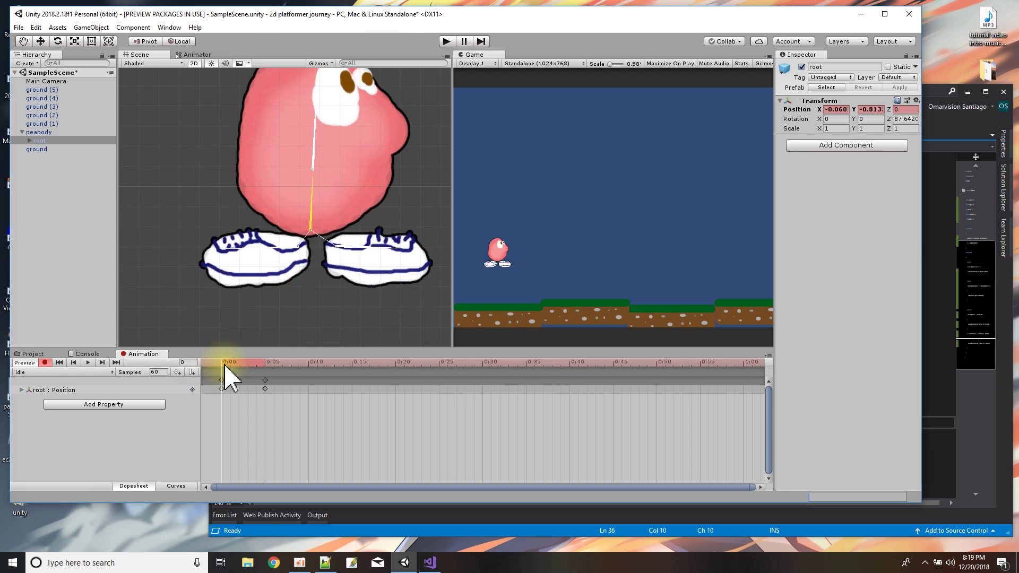
pyautogui.moveTo(221, 363); pyautogui.dragTo(269, 363)
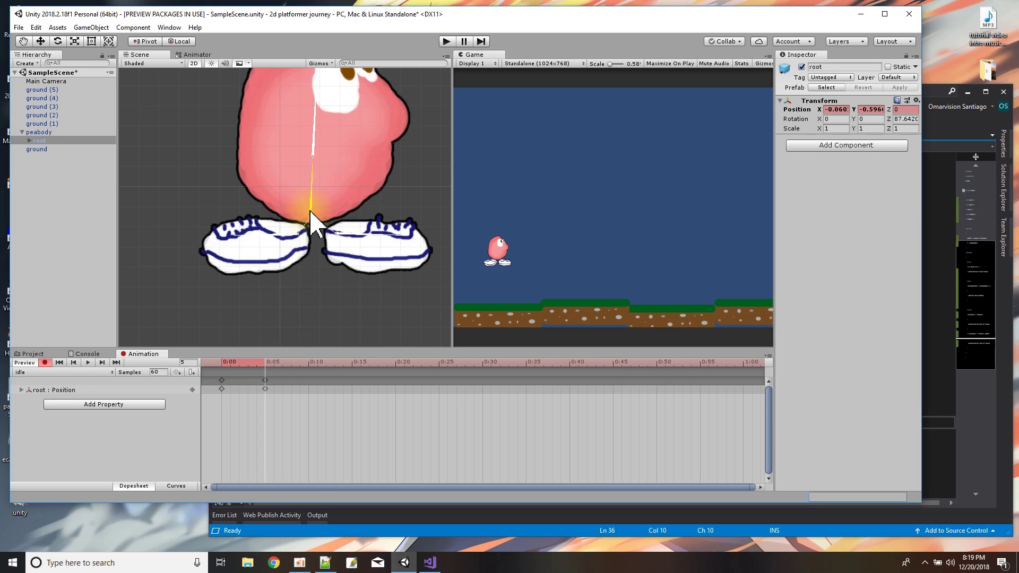
# At 0:05, raise the body, bend bone_1, and rotate the bone_3 and bone_2 shoes
pyautogui.moveTo(311, 210); pyautogui.dragTo(310, 207)
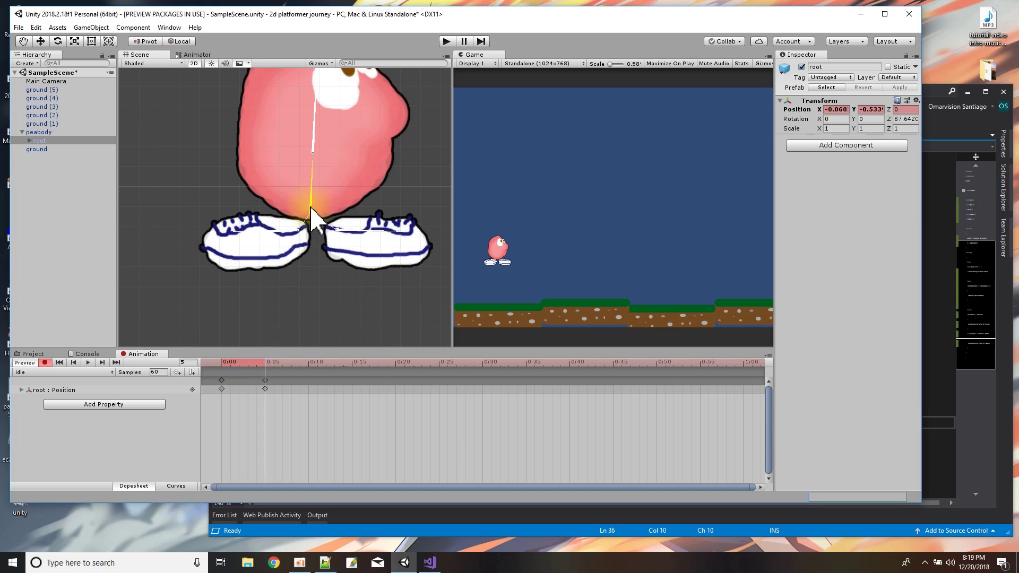
pyautogui.click(313, 144)
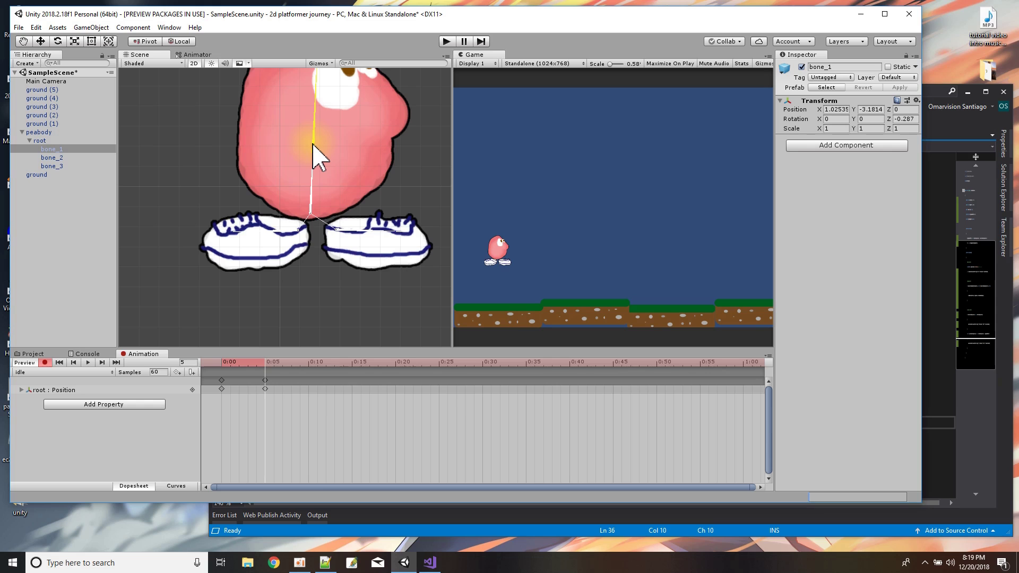
pyautogui.moveTo(313, 145); pyautogui.dragTo(312, 166)
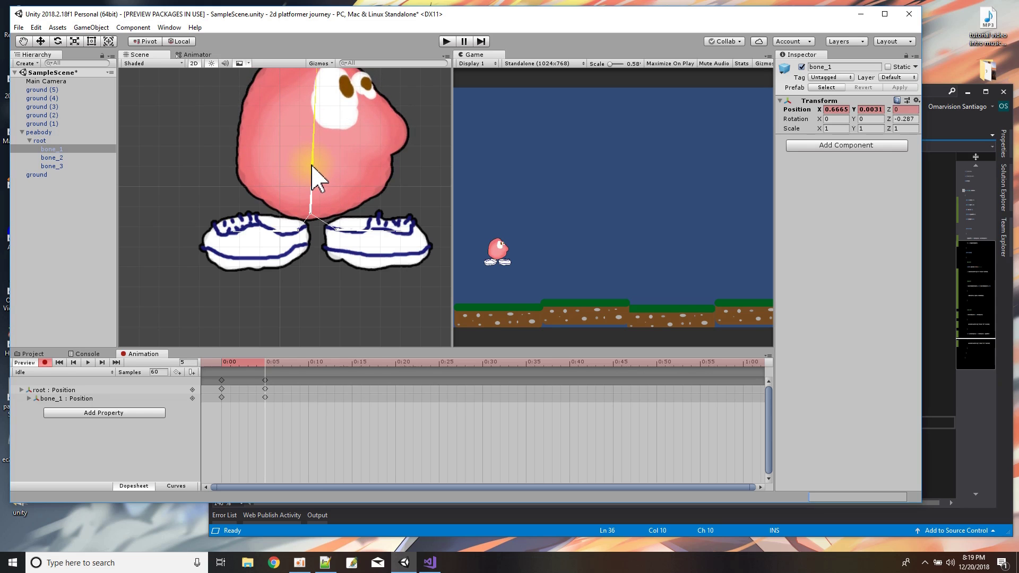
pyautogui.click(234, 242)
pyautogui.moveTo(234, 240); pyautogui.dragTo(240, 257)
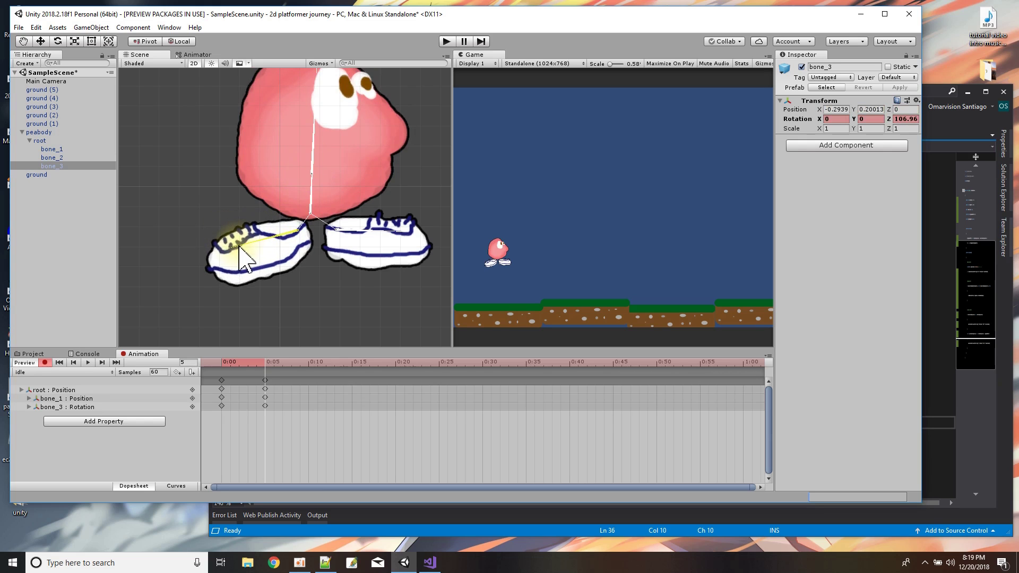
pyautogui.moveTo(391, 237)
pyautogui.mouseDown()
pyautogui.moveTo(393, 260)
pyautogui.moveTo(391, 251)
pyautogui.mouseUp()
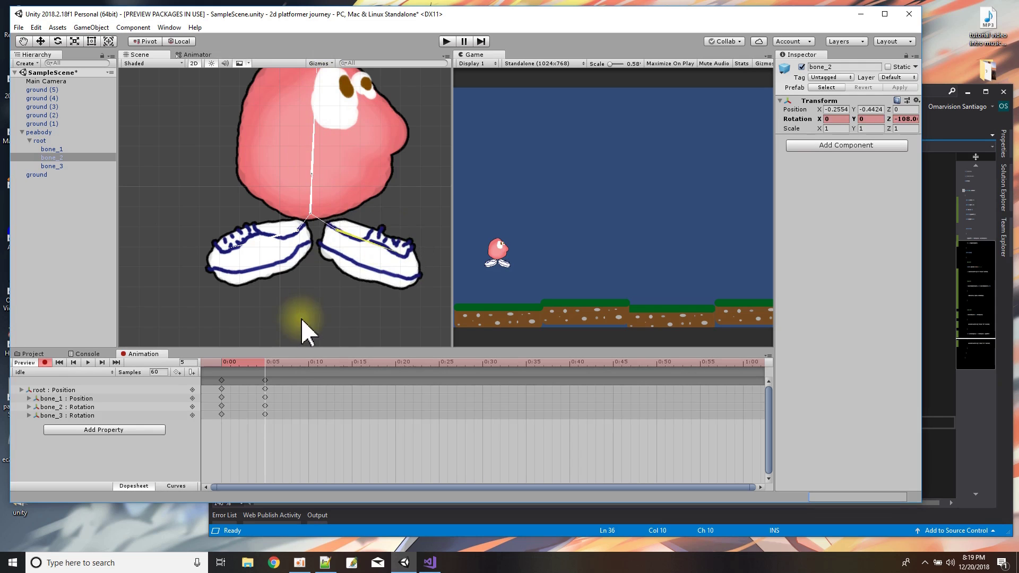
pyautogui.moveTo(265, 365)
pyautogui.mouseDown()
pyautogui.moveTo(216, 367)
pyautogui.moveTo(265, 365)
pyautogui.mouseUp()
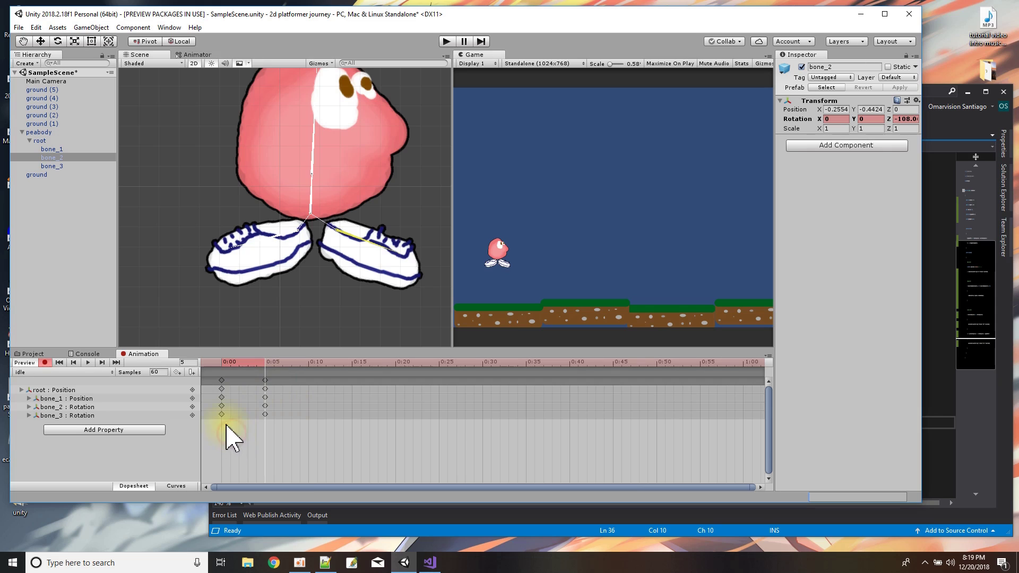
pyautogui.click(221, 380)
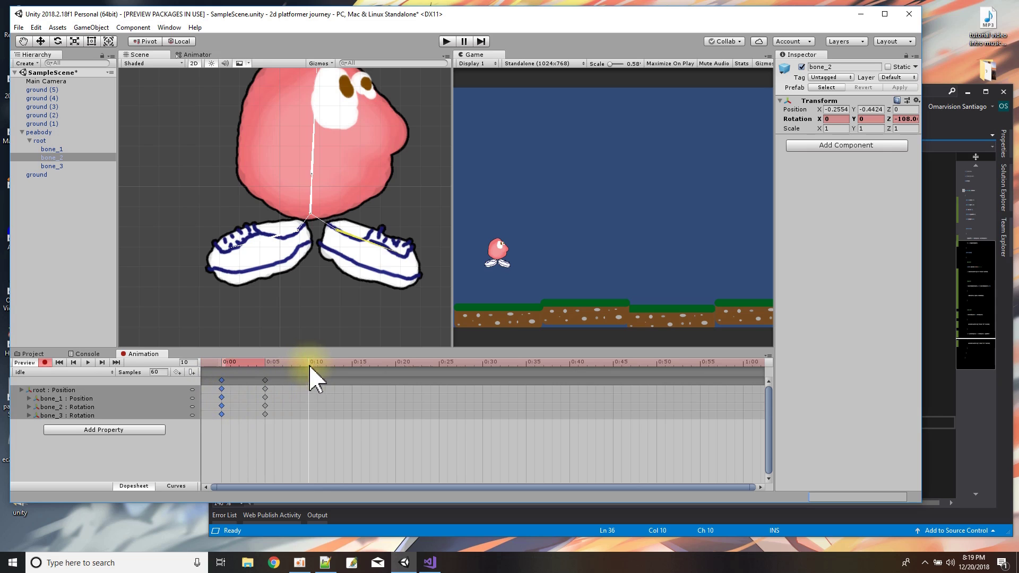
# Paste the starting pose at 0:10 and preview the idle animation
pyautogui.hotkey('ctrl', 'v')
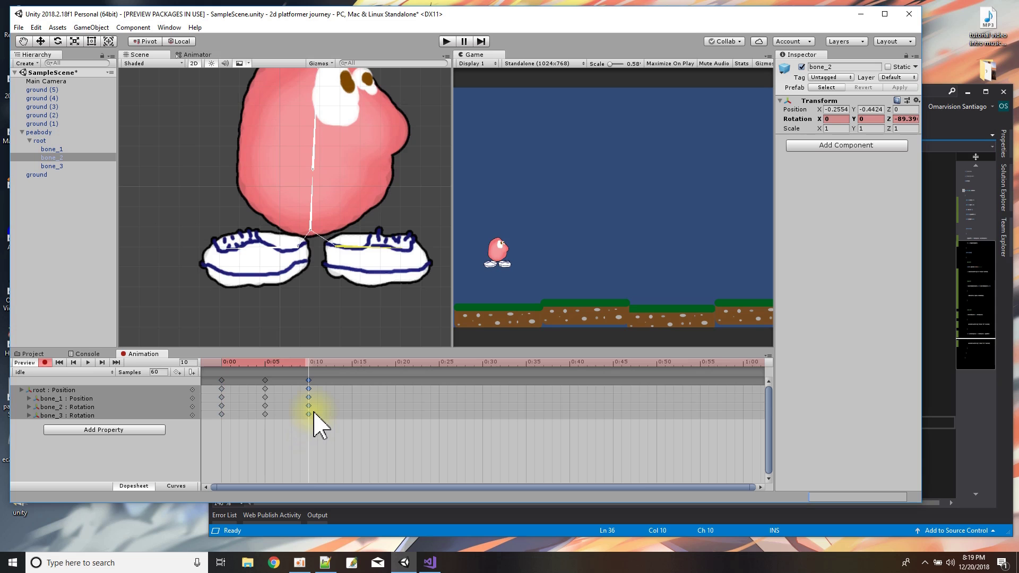
pyautogui.moveTo(223, 364); pyautogui.dragTo(317, 368)
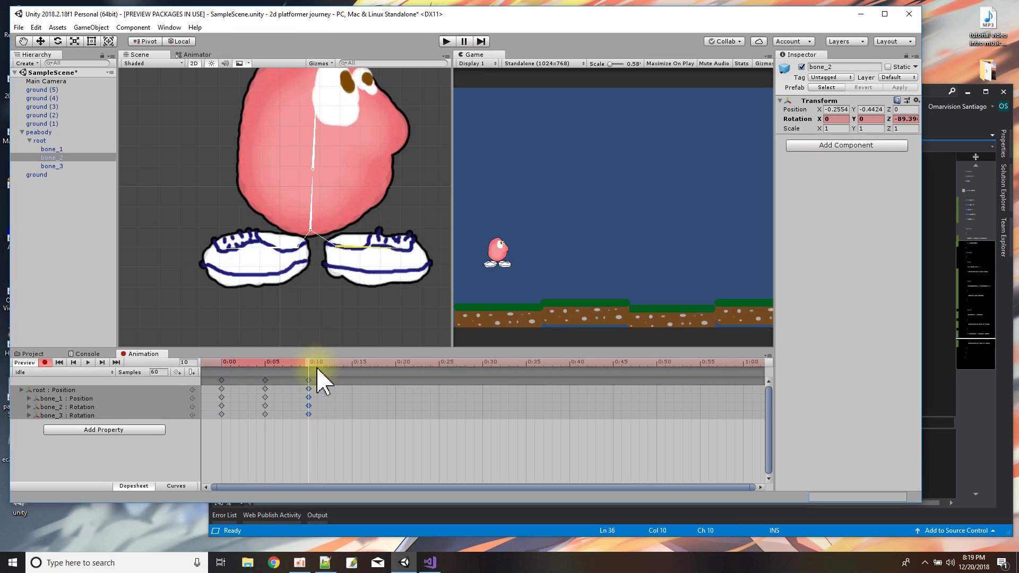
pyautogui.click(88, 363)
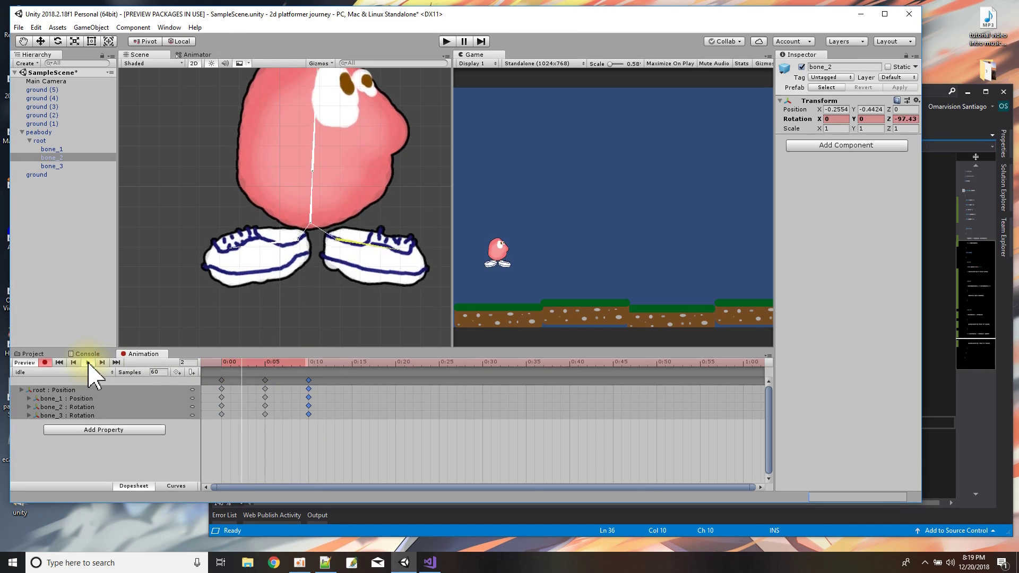
pyautogui.scroll(-3, 290, 268)
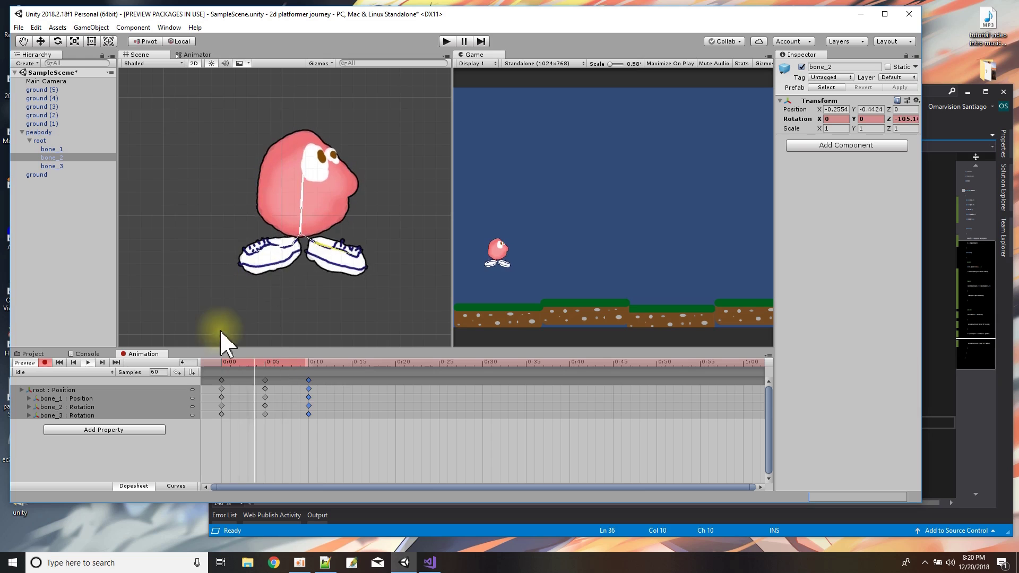
pyautogui.click(87, 362)
# Stretch all keyframes so the idle clip runs to 0:35, then preview the slower loop
pyautogui.moveTo(332, 422); pyautogui.dragTo(200, 368)
pyautogui.moveTo(317, 400); pyautogui.dragTo(537, 391)
pyautogui.click(87, 362)
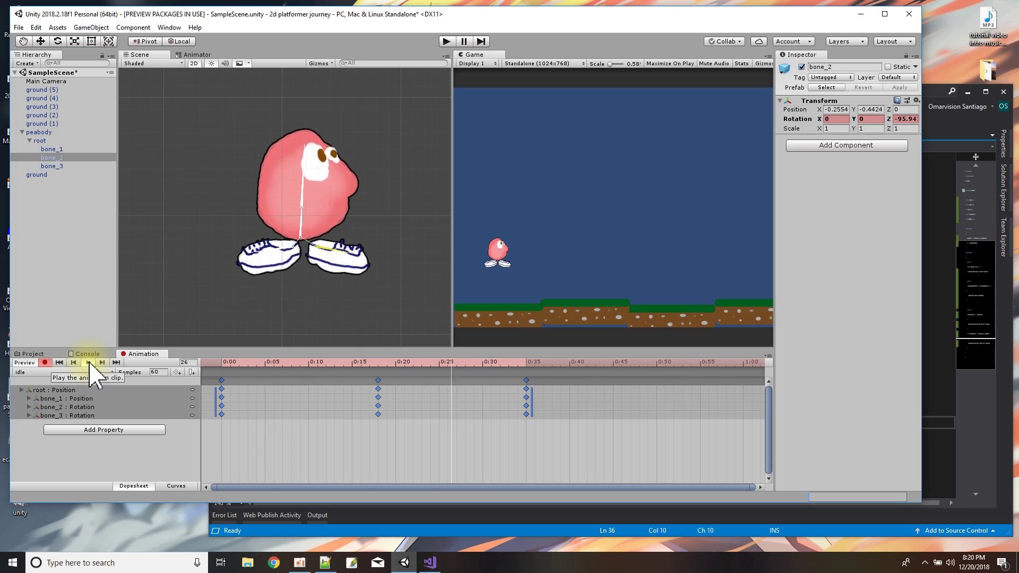
pyautogui.click(89, 363)
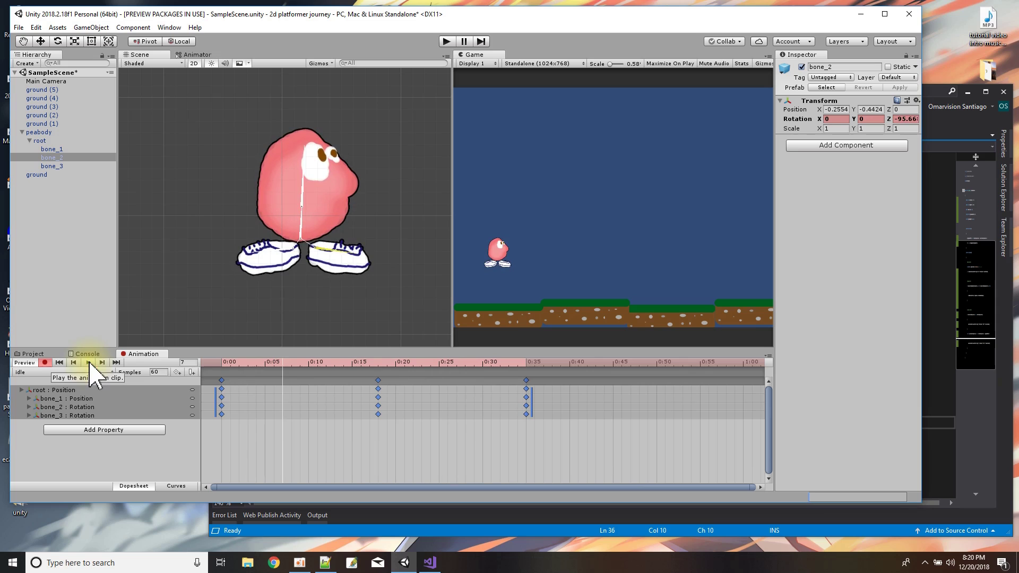
pyautogui.click(378, 380)
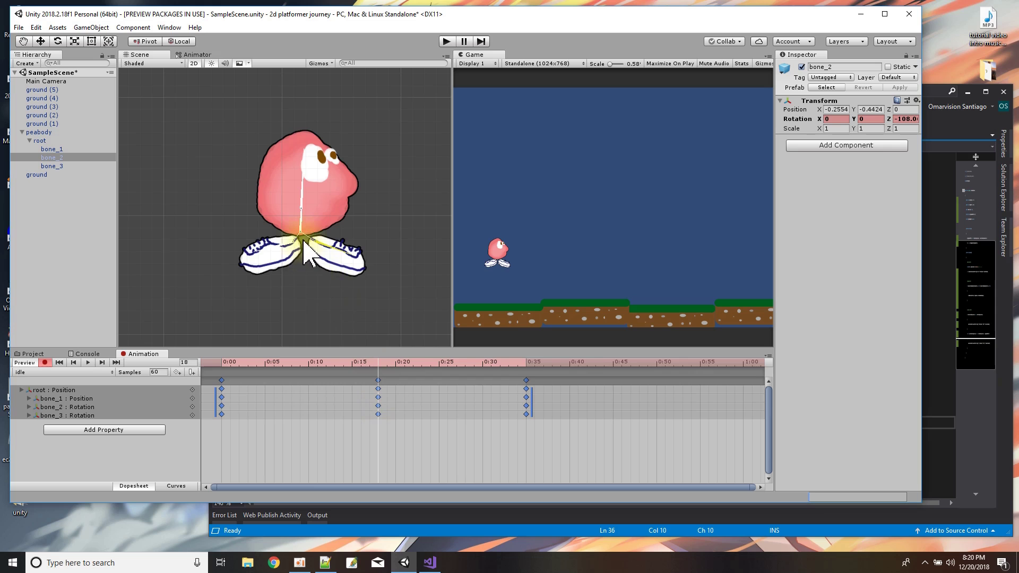
pyautogui.scroll(5, 273, 289)
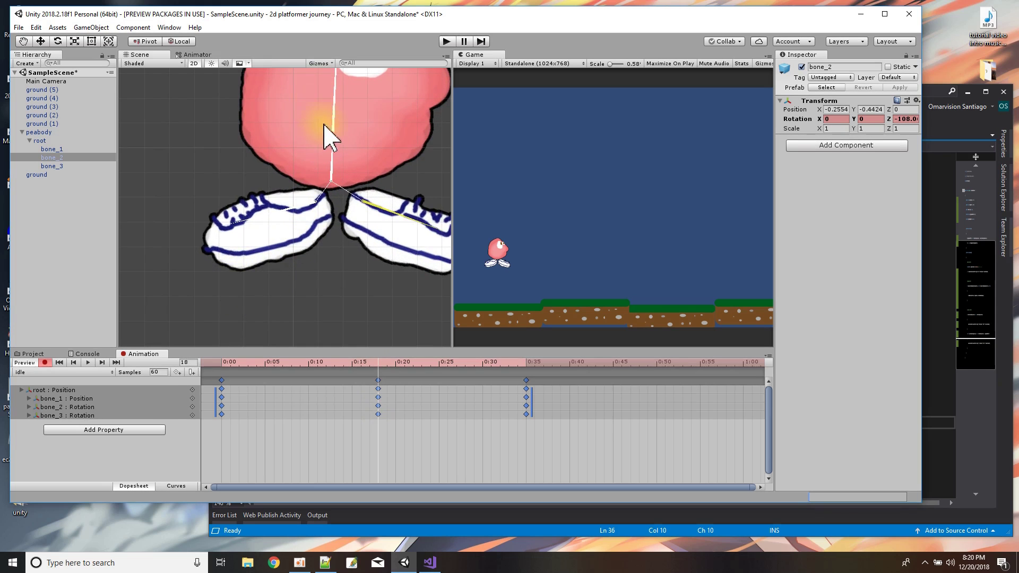
# Raise the character's body with the root bone and preview the idle clip
pyautogui.click(331, 174)
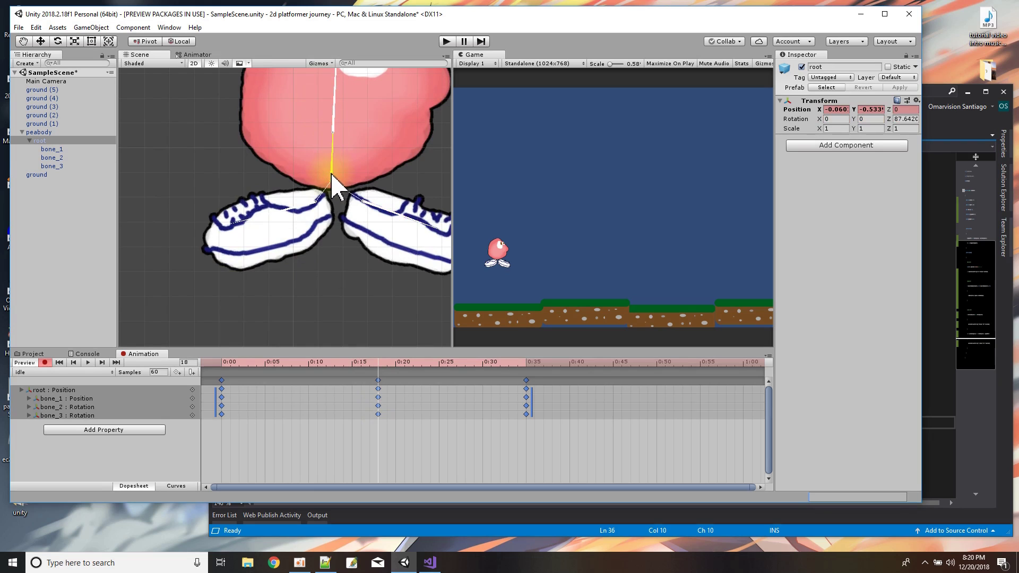
pyautogui.moveTo(332, 174); pyautogui.dragTo(330, 147)
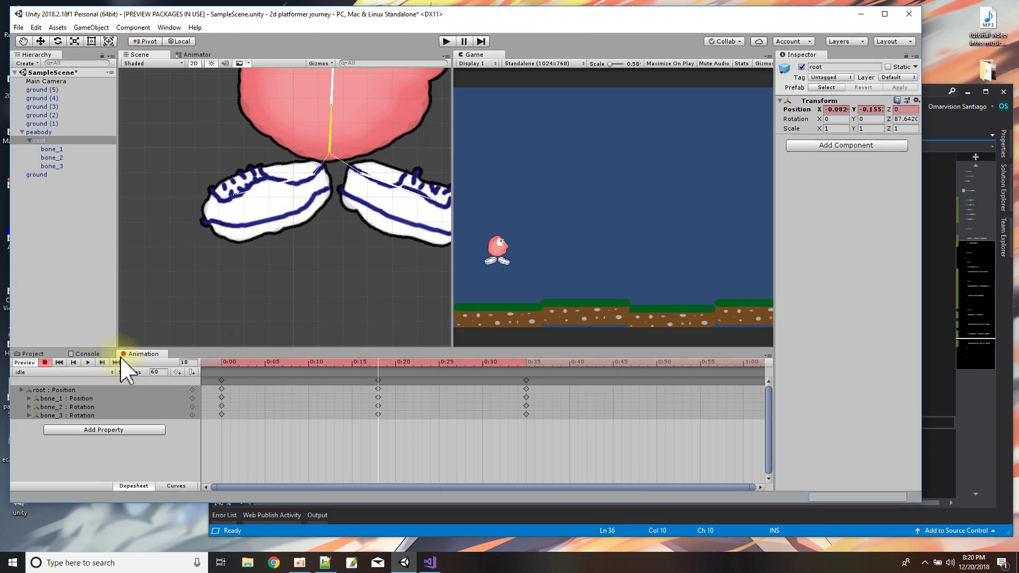
pyautogui.click(89, 363)
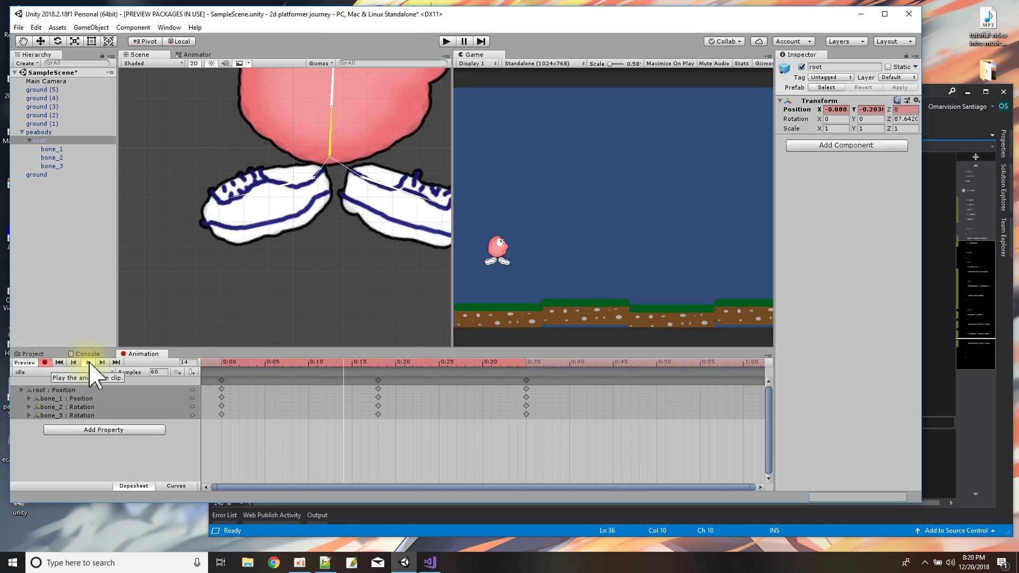
pyautogui.click(89, 363)
# At frame 18, tilt the body by rotating bone_1 and preview the result
pyautogui.moveTo(346, 361); pyautogui.dragTo(382, 376)
pyautogui.press('f')
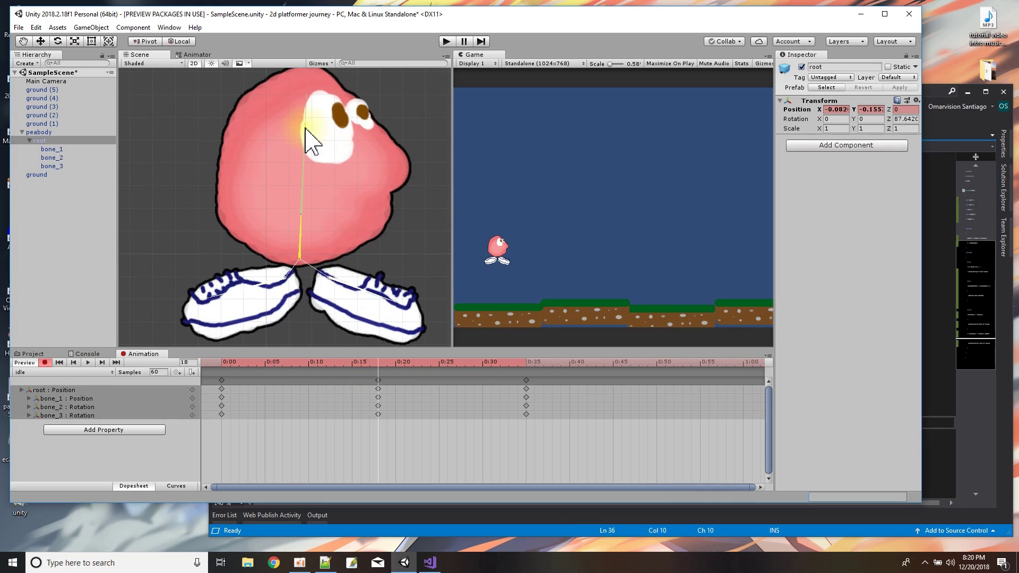
pyautogui.moveTo(309, 108)
pyautogui.mouseDown()
pyautogui.moveTo(323, 126)
pyautogui.moveTo(321, 117)
pyautogui.mouseUp()
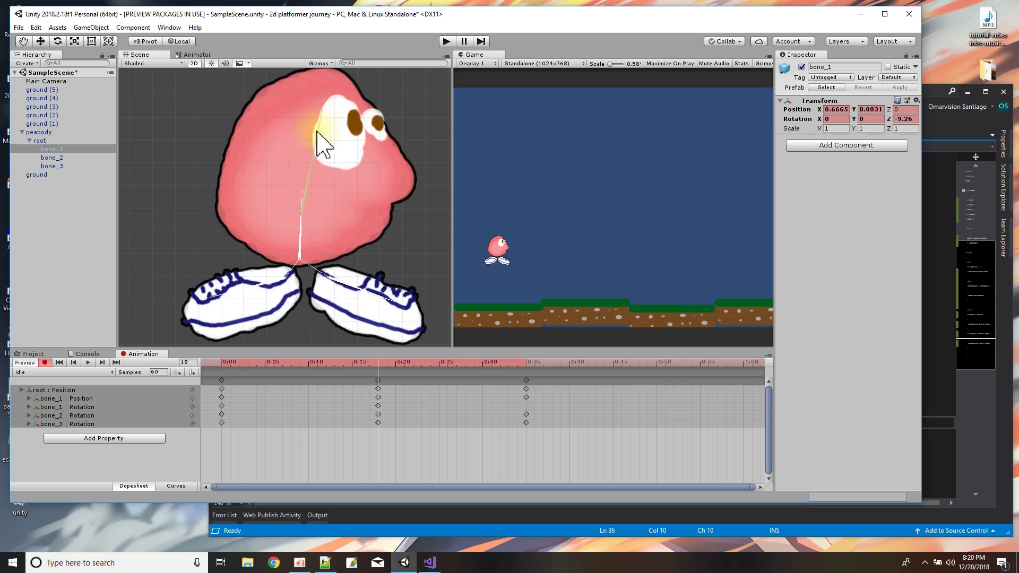
pyautogui.click(89, 363)
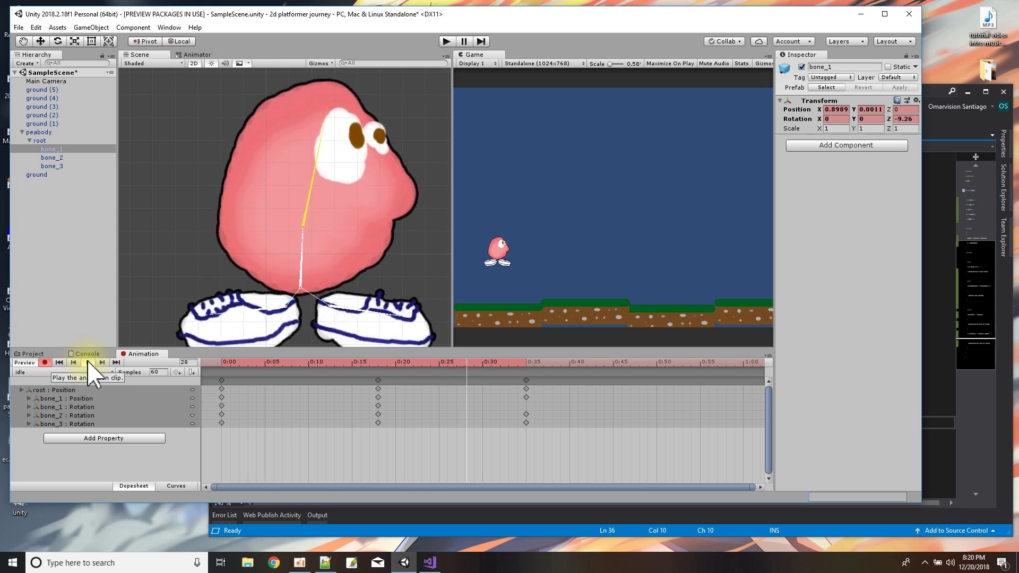
pyautogui.click(89, 363)
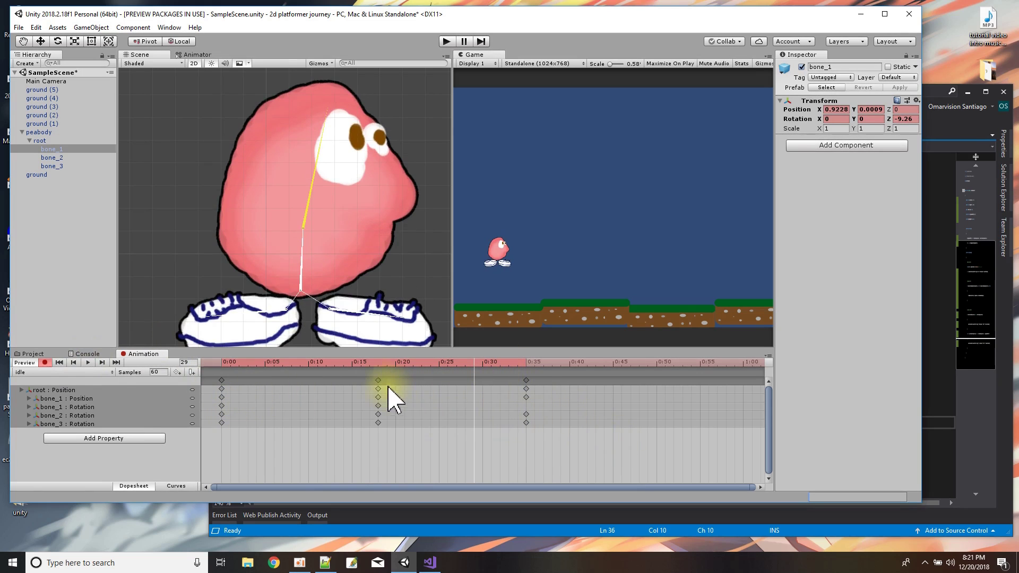
# At frame 33, tilt the body further forward with bone_1, undoing a stray root move
pyautogui.click(508, 366)
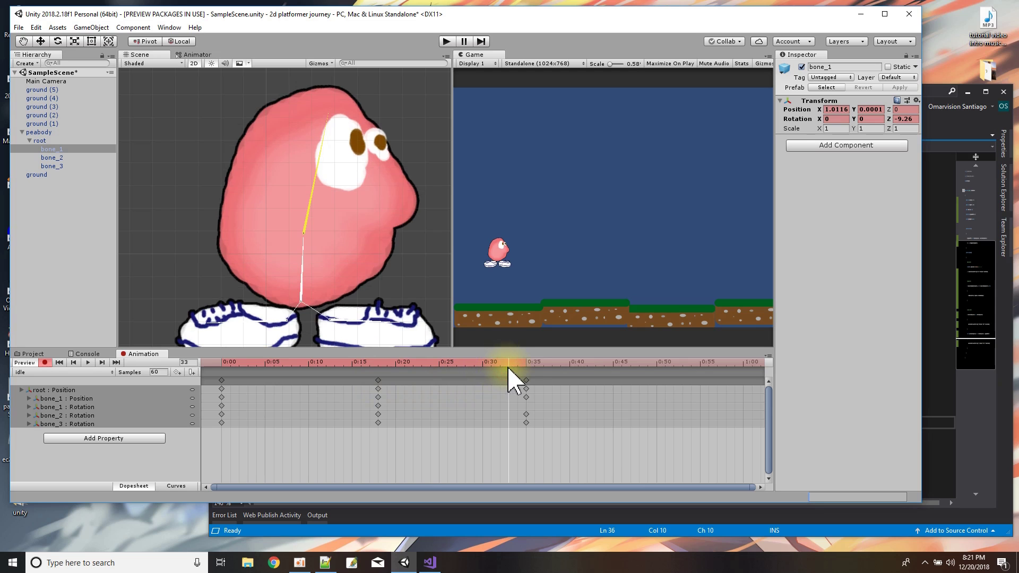
pyautogui.scroll(-2, 375, 273)
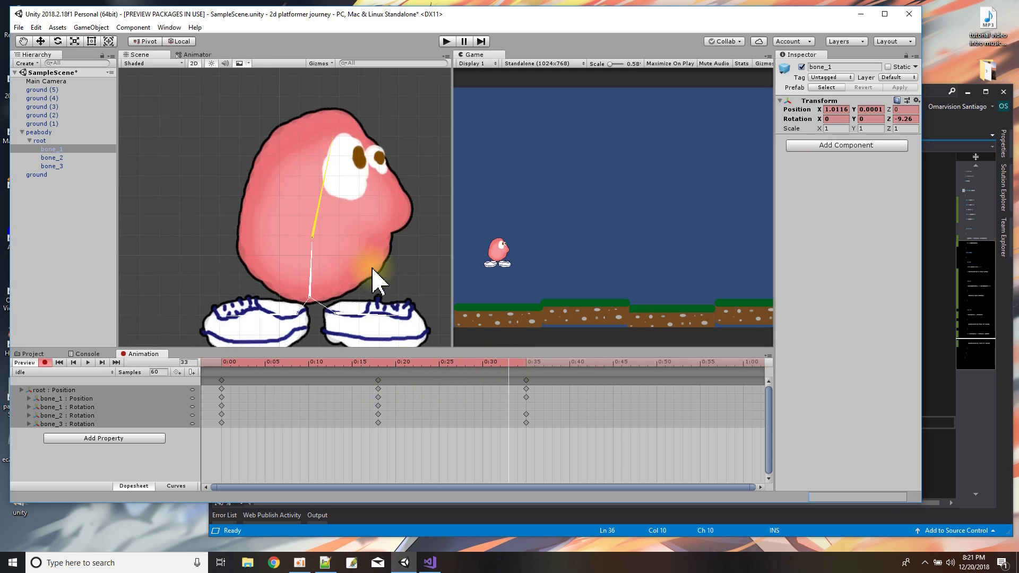
pyautogui.click(312, 293)
pyautogui.moveTo(312, 295); pyautogui.dragTo(313, 302)
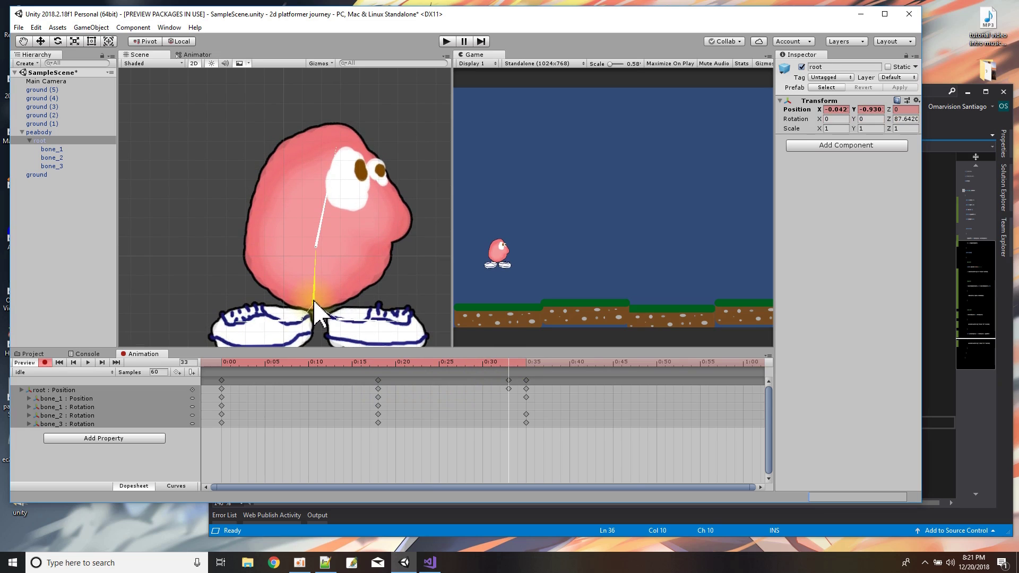
pyautogui.click(36, 27)
pyautogui.click(51, 40)
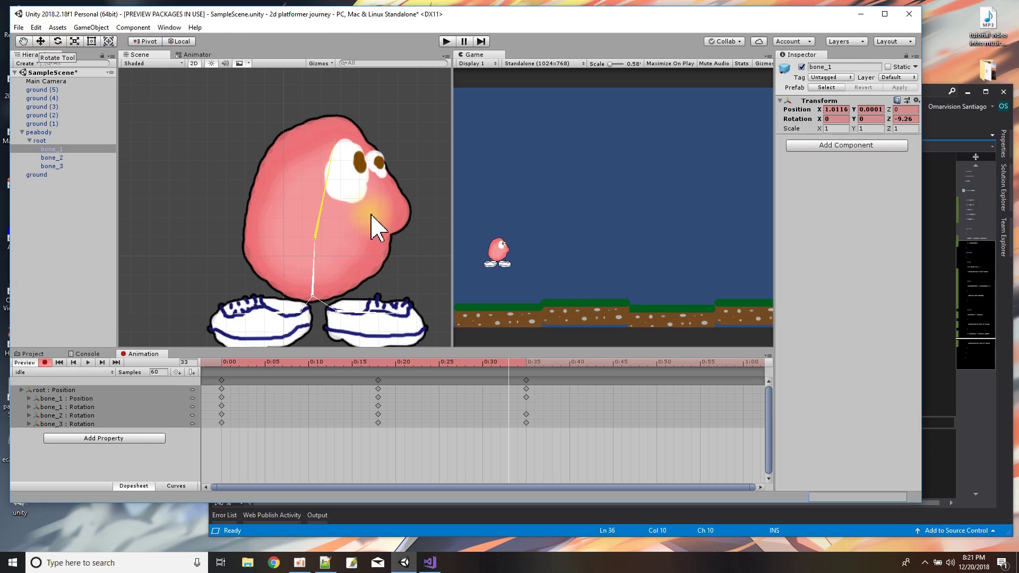
pyautogui.click(322, 279)
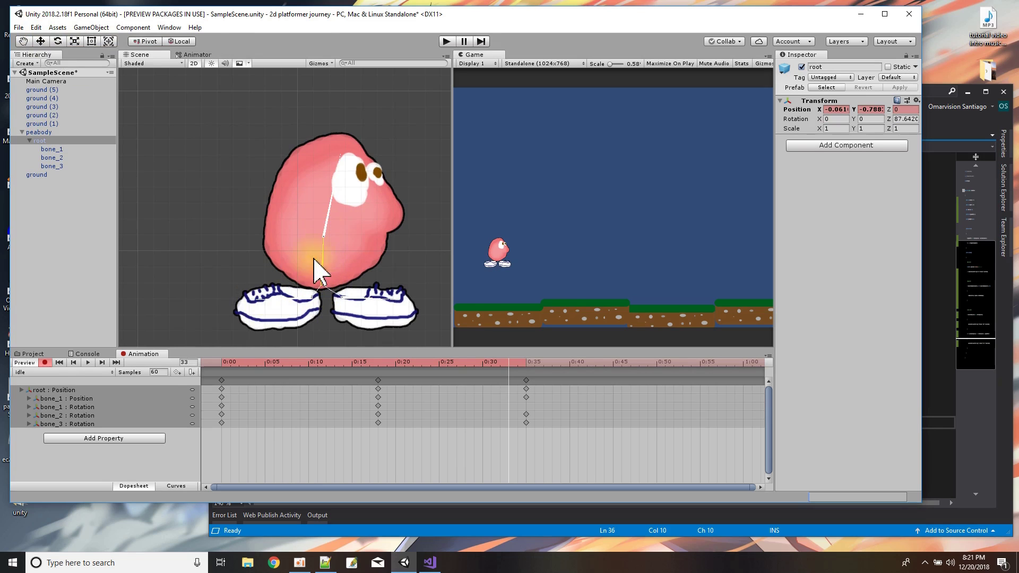
pyautogui.click(327, 218)
pyautogui.moveTo(327, 219); pyautogui.dragTo(315, 254)
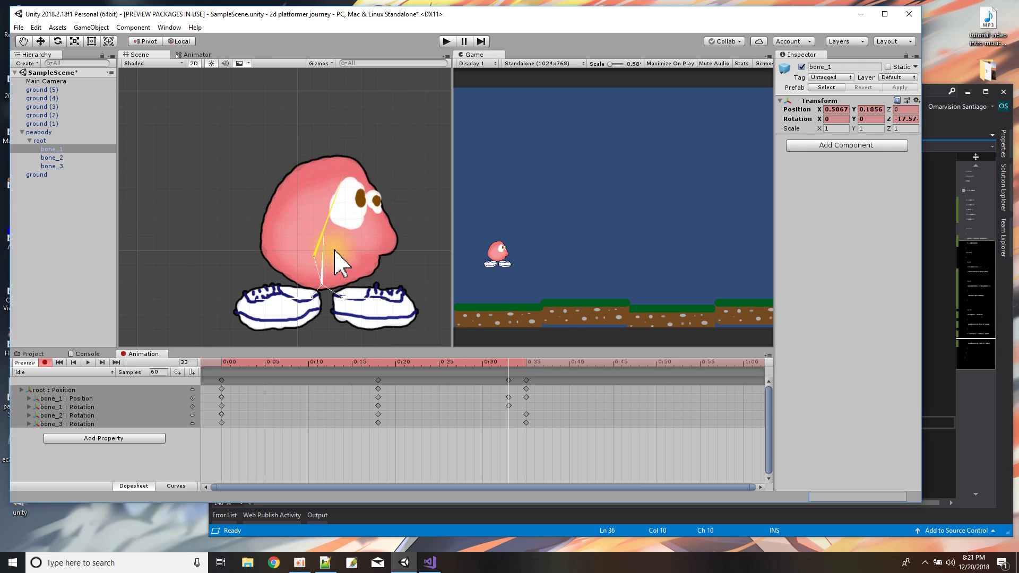
# Move the playhead to frame 35 and box-select all keys at 0:00
pyautogui.click(527, 389)
pyautogui.click(221, 380)
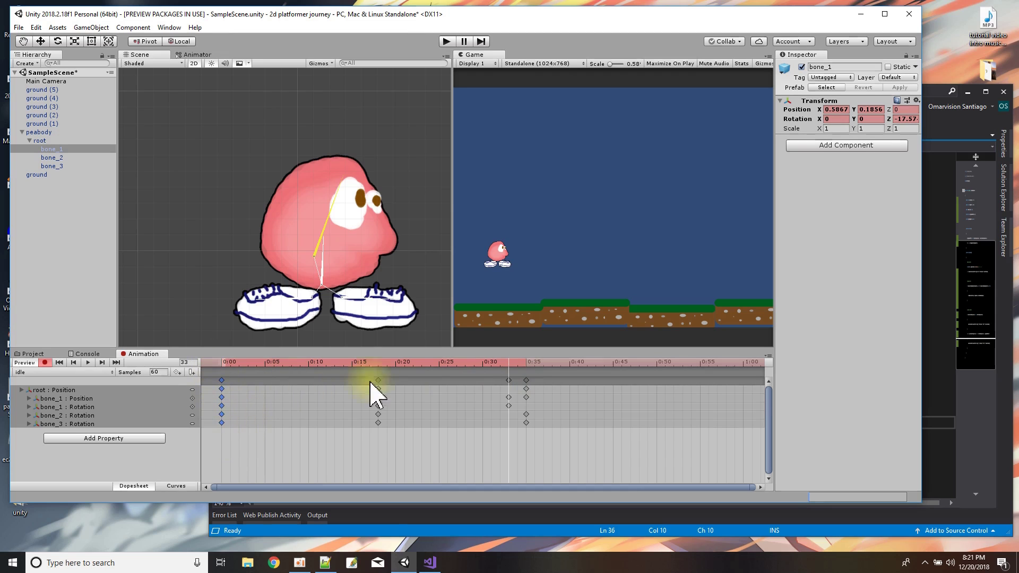
pyautogui.click(527, 362)
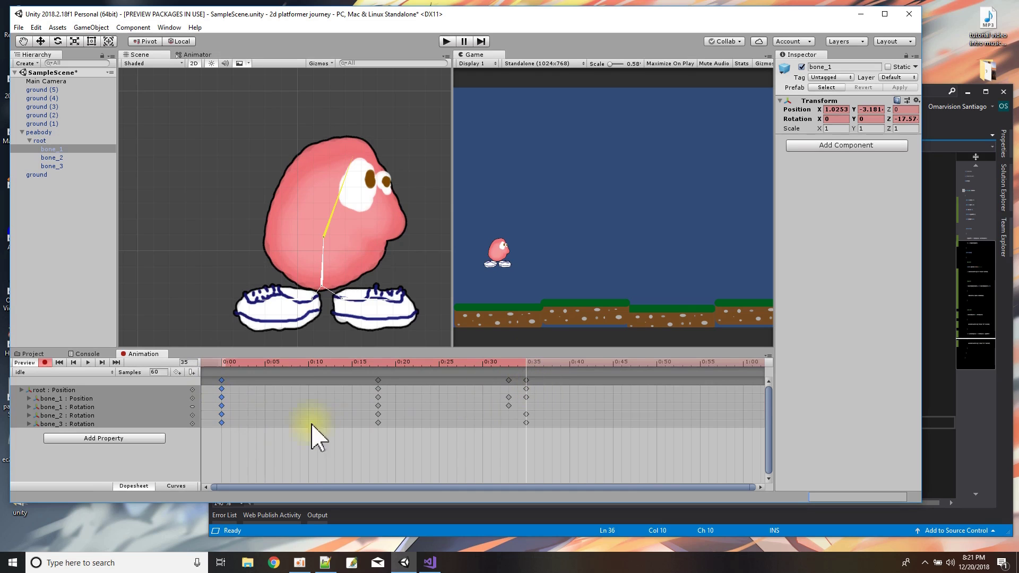
pyautogui.click(246, 436)
pyautogui.moveTo(246, 437); pyautogui.dragTo(210, 365)
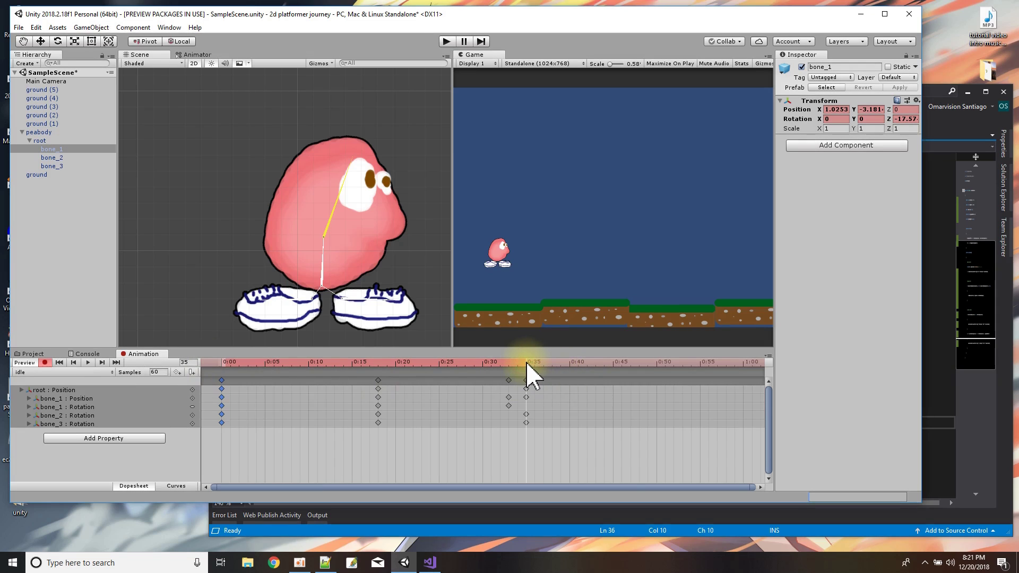
# Paste the starting pose keys at 0:35 to close the idle loop
pyautogui.hotkey('ctrl', 'v')
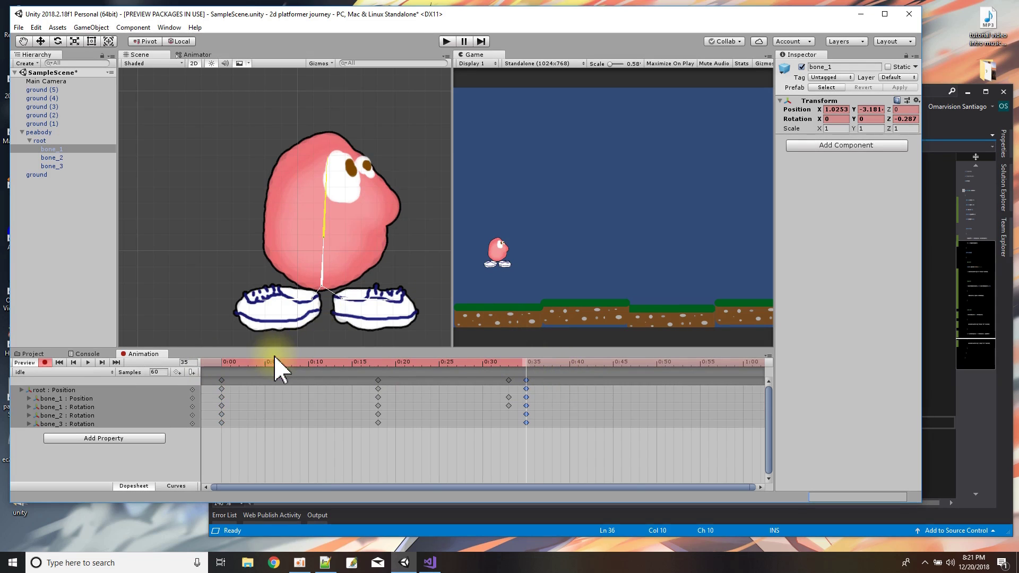
pyautogui.scroll(-5, 279, 286)
pyautogui.scroll(-2, 287, 273)
# Select the root bone near the ground platforms and play-test the idle animation in the game
pyautogui.moveTo(281, 255); pyautogui.dragTo(284, 173, button='middle')
pyautogui.click(285, 163)
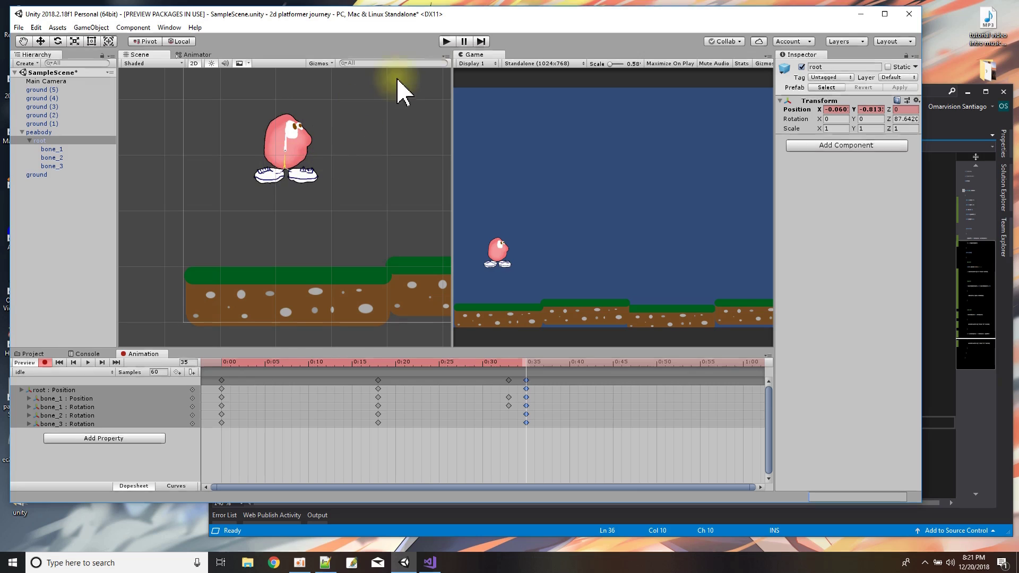
pyautogui.click(449, 41)
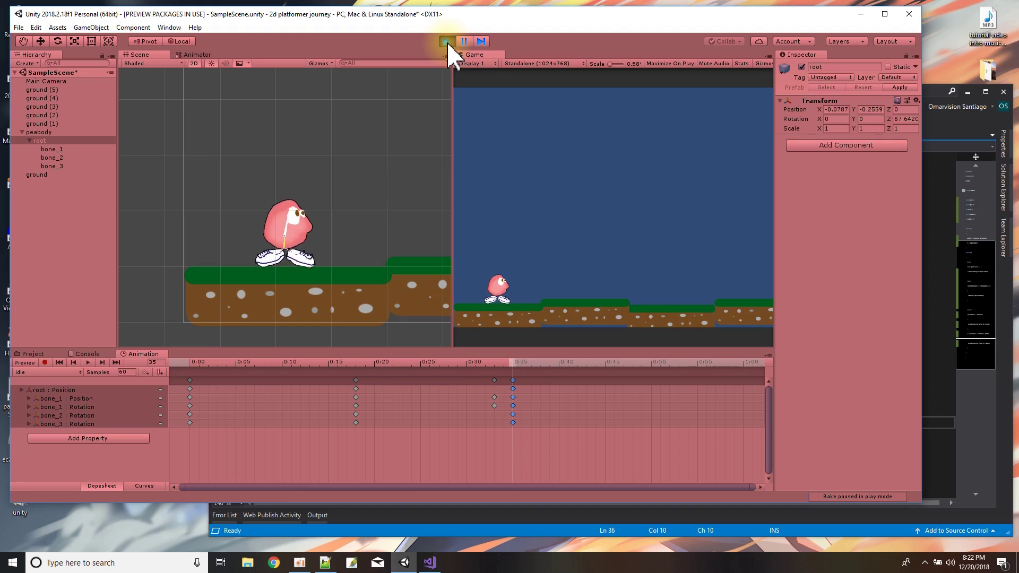
pyautogui.click(447, 42)
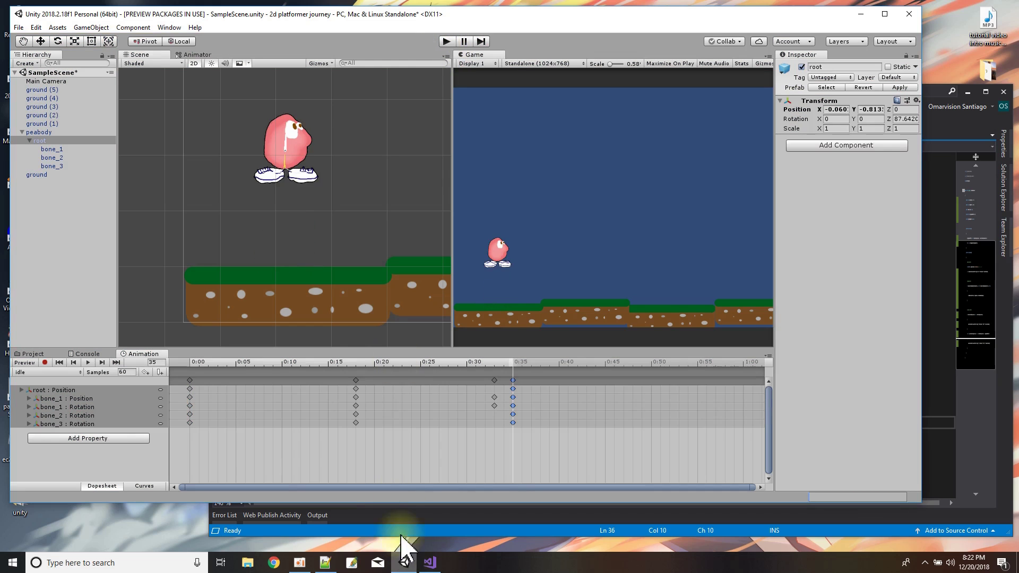
# Select the tilt keys near 0:33, preview the idle loop, then show the project's Assets
pyautogui.click(500, 421)
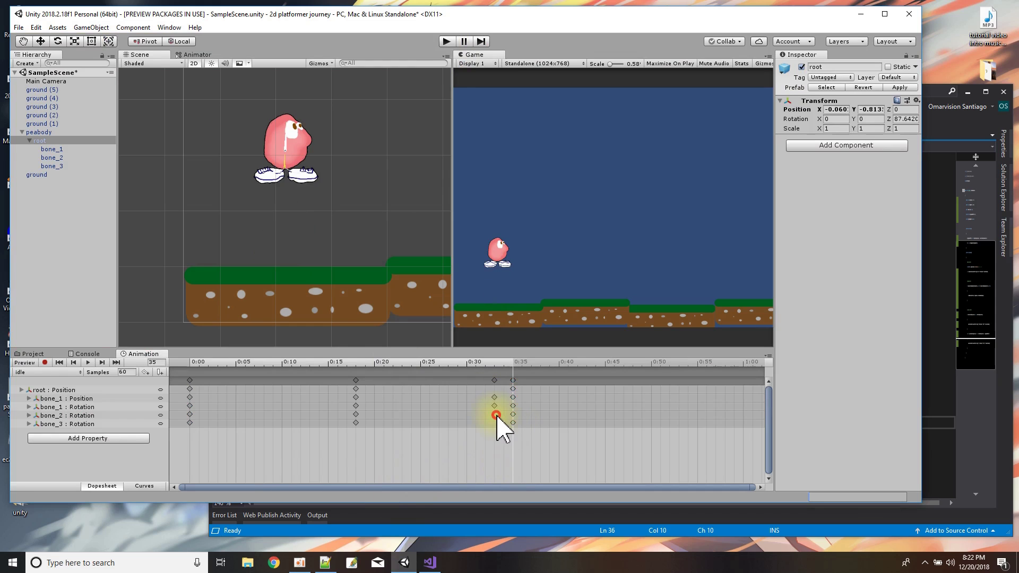
pyautogui.click(494, 380)
pyautogui.click(504, 423)
pyautogui.click(495, 380)
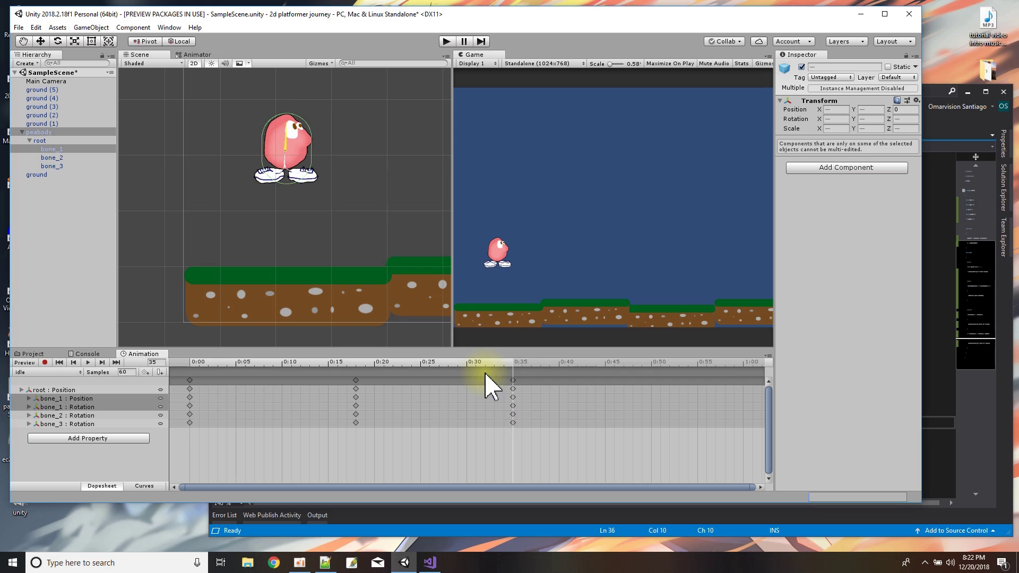
pyautogui.click(88, 363)
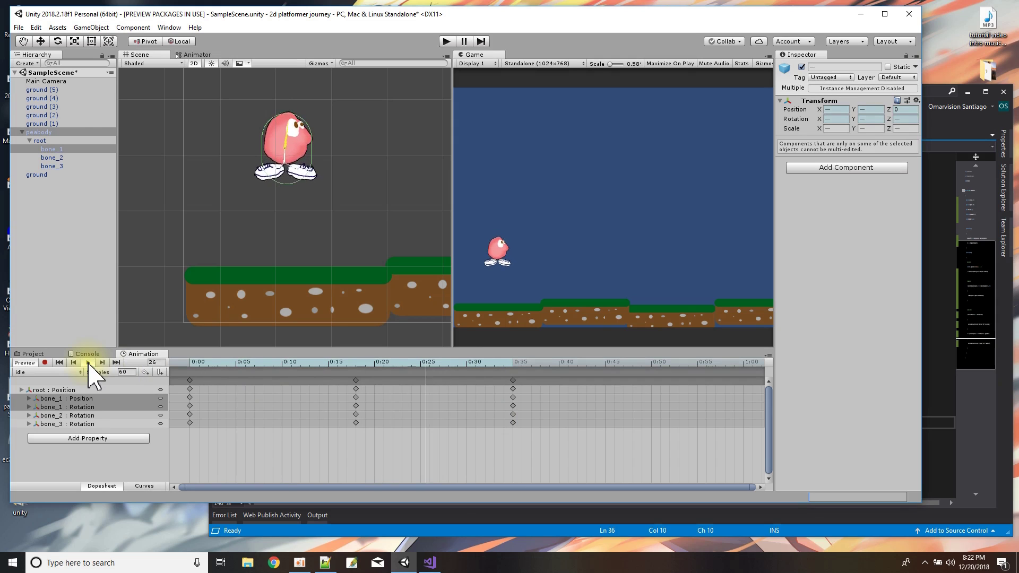
pyautogui.click(88, 364)
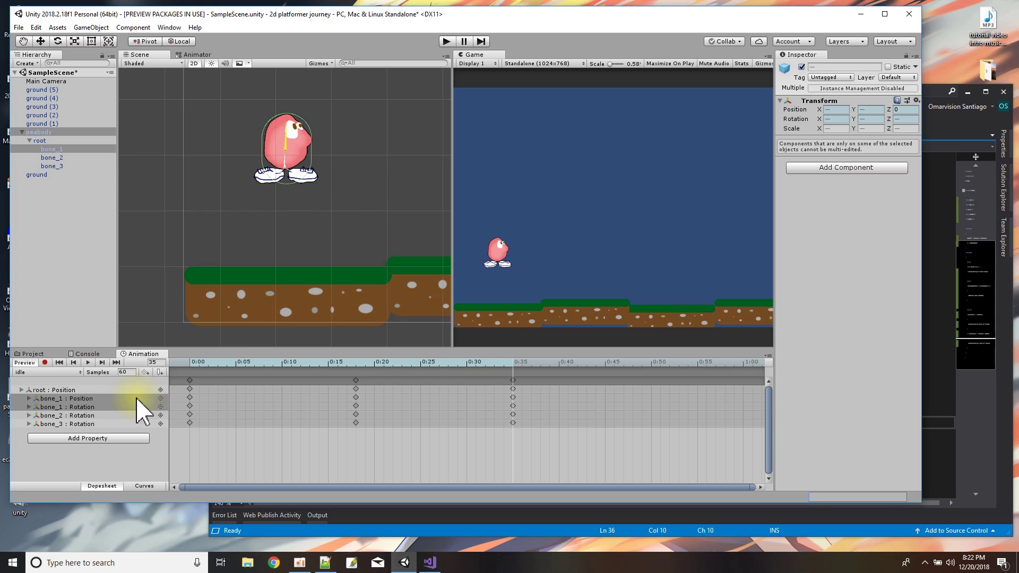
pyautogui.click(31, 354)
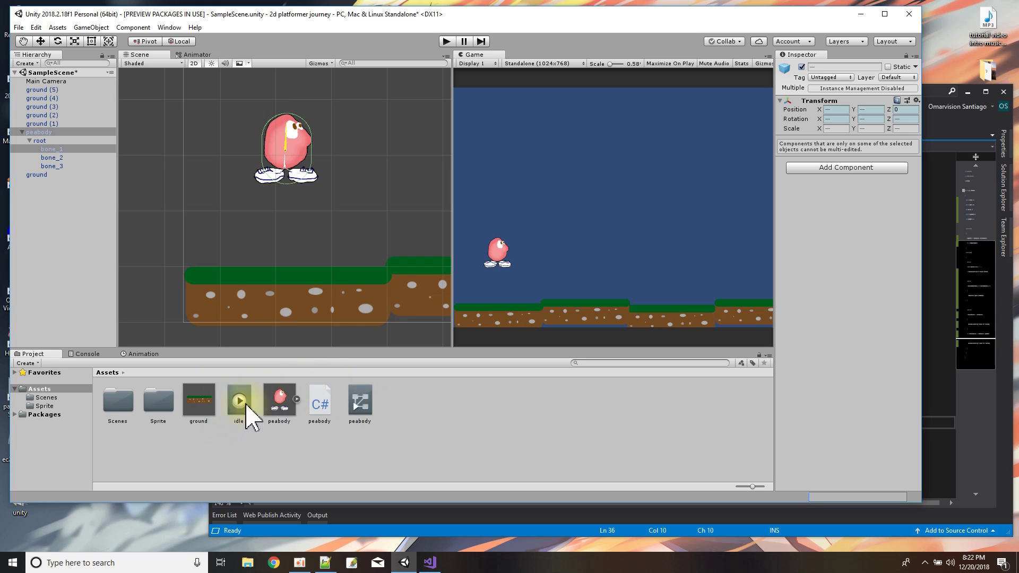
# Create a new folder named peabody in Assets
pyautogui.rightClick(442, 410)
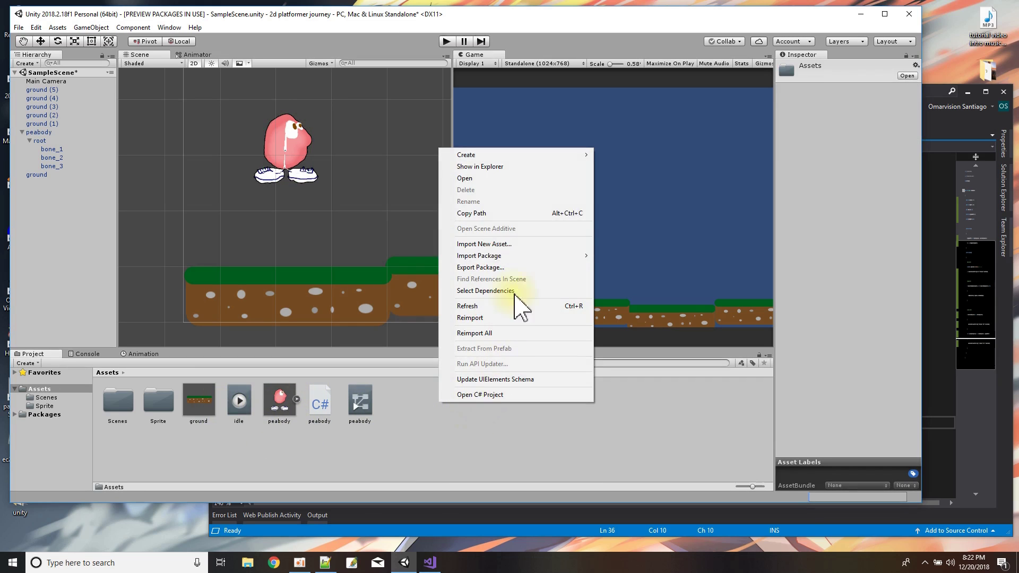
pyautogui.click(479, 155)
pyautogui.click(618, 156)
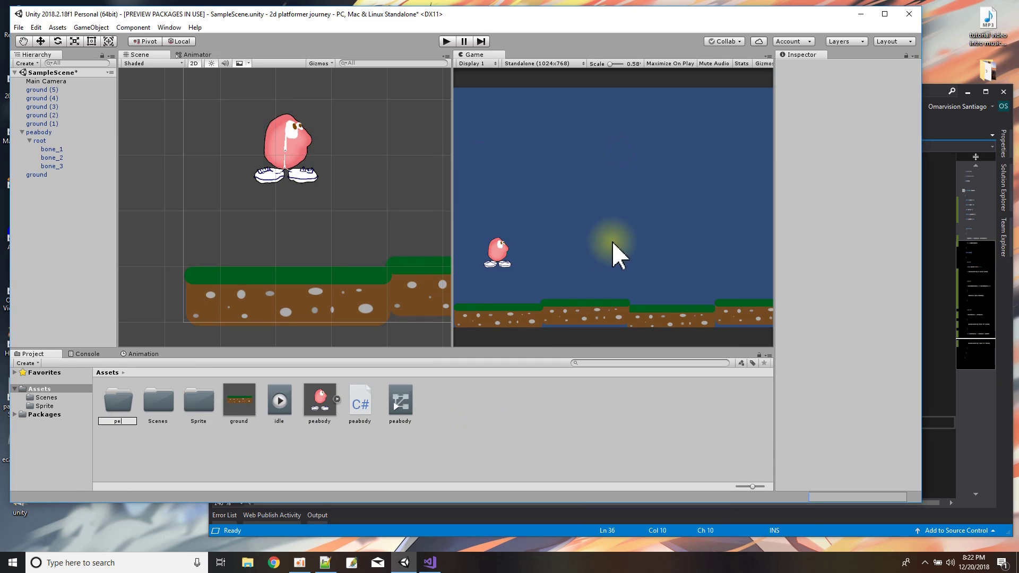
pyautogui.write('peabody')
pyautogui.press('Return')
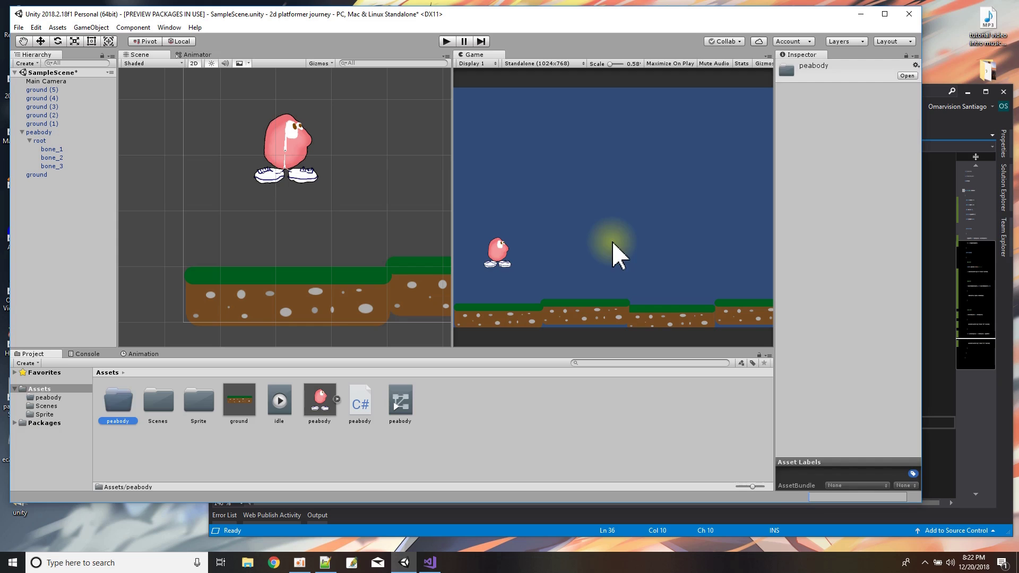
# Move the idle clip, peabody prefab, animator controller and script into the peabody folder
pyautogui.click(278, 410)
pyautogui.keyDown('ctrl'); pyautogui.click(319, 406); pyautogui.keyUp('ctrl')
pyautogui.moveTo(406, 409); pyautogui.dragTo(111, 402)
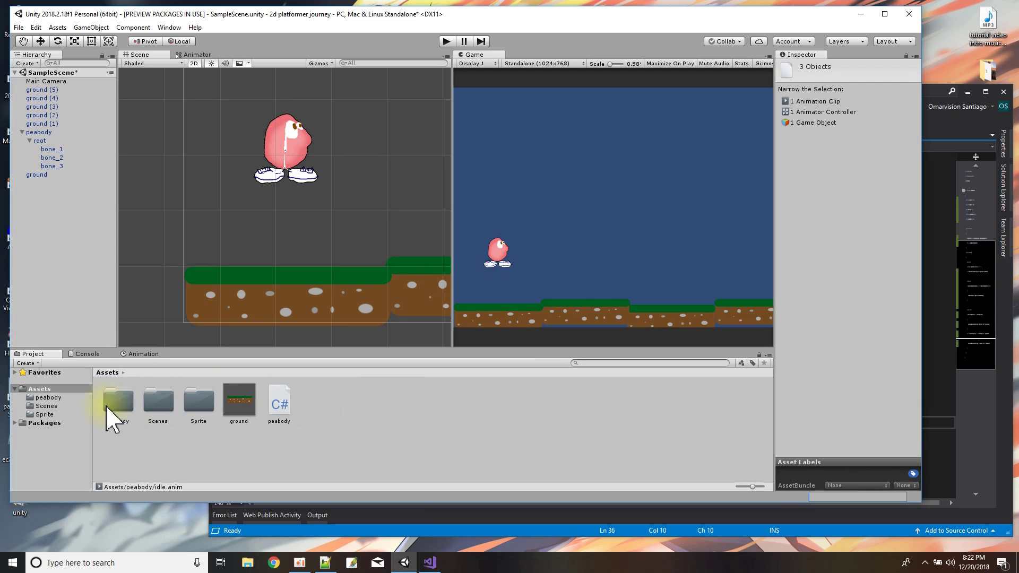
pyautogui.moveTo(281, 409); pyautogui.dragTo(119, 412)
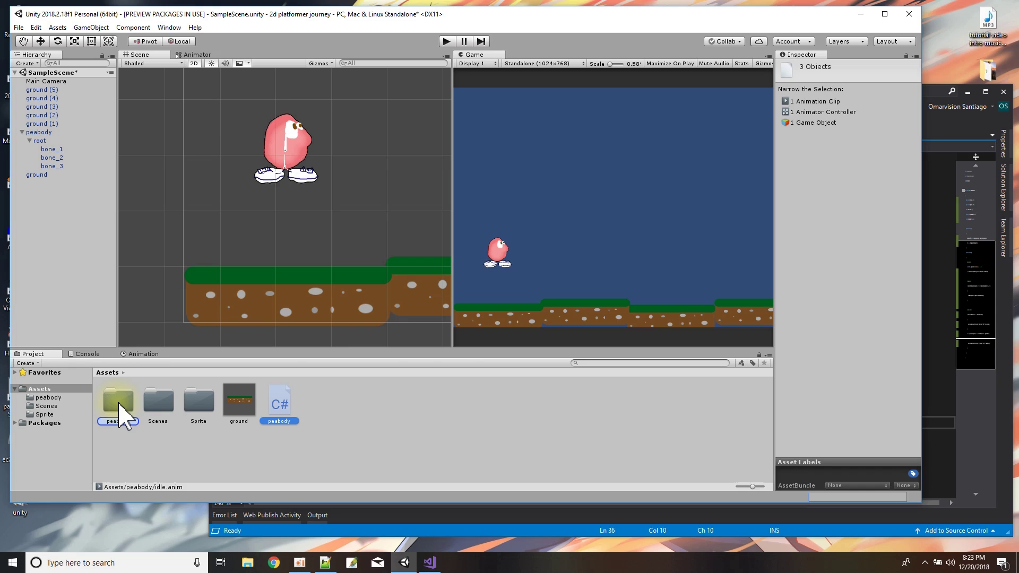
pyautogui.moveTo(119, 411); pyautogui.dragTo(119, 412)
pyautogui.click(143, 353)
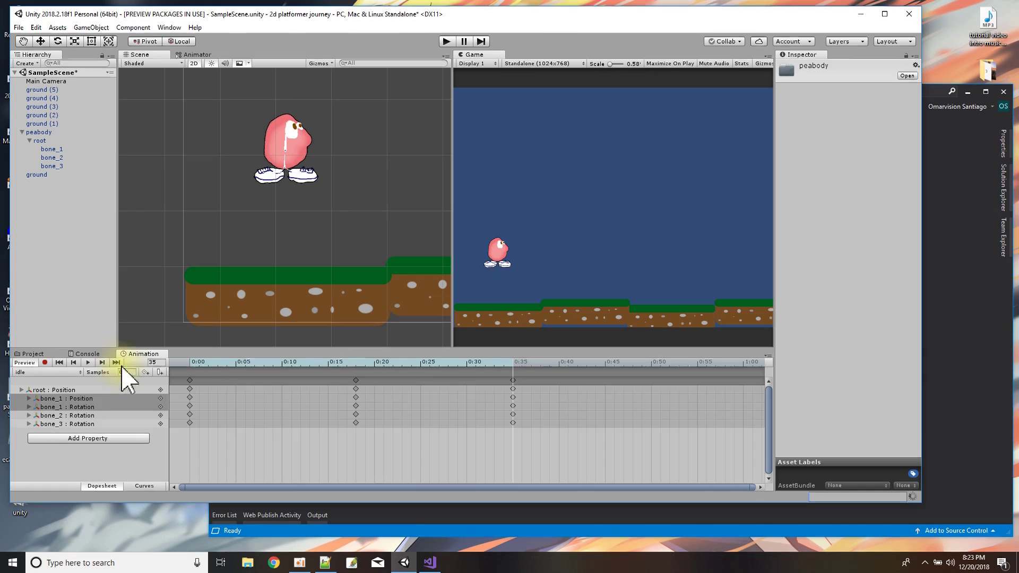
# Select peabody's root bone and drag the character down onto the grassy ground platform
pyautogui.click(37, 132)
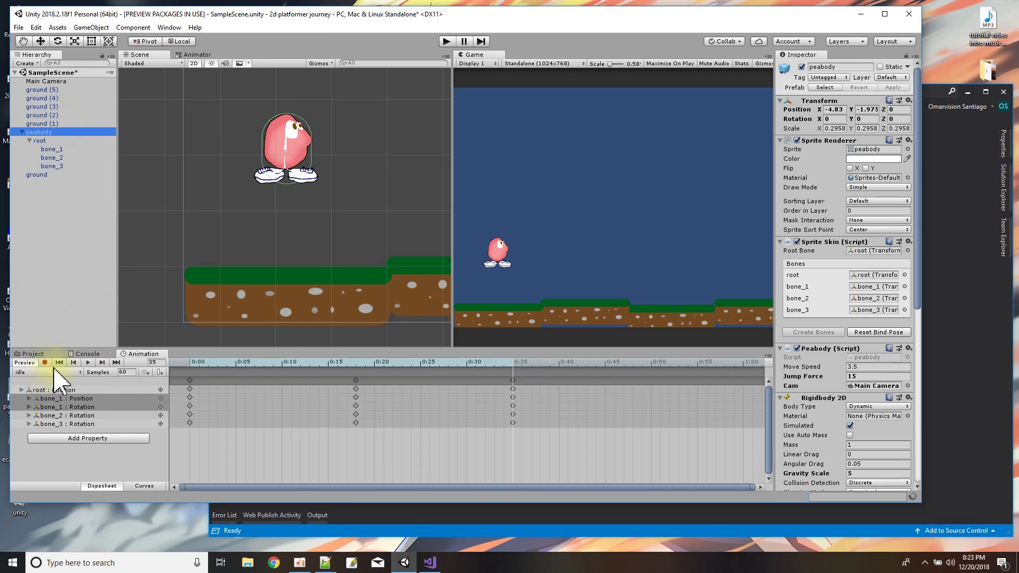
pyautogui.click(286, 166)
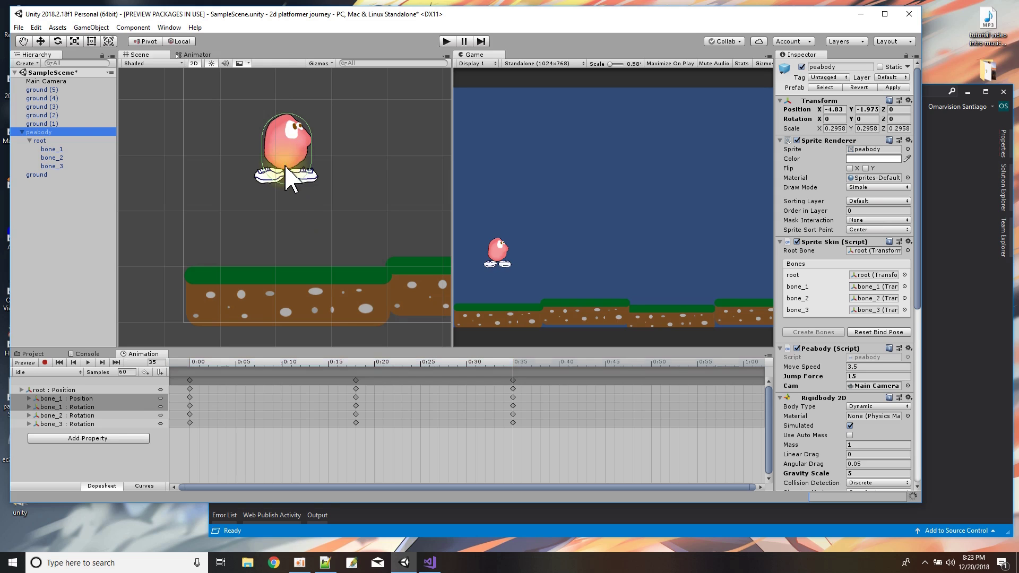
pyautogui.moveTo(286, 167); pyautogui.dragTo(252, 250)
pyautogui.click(305, 230)
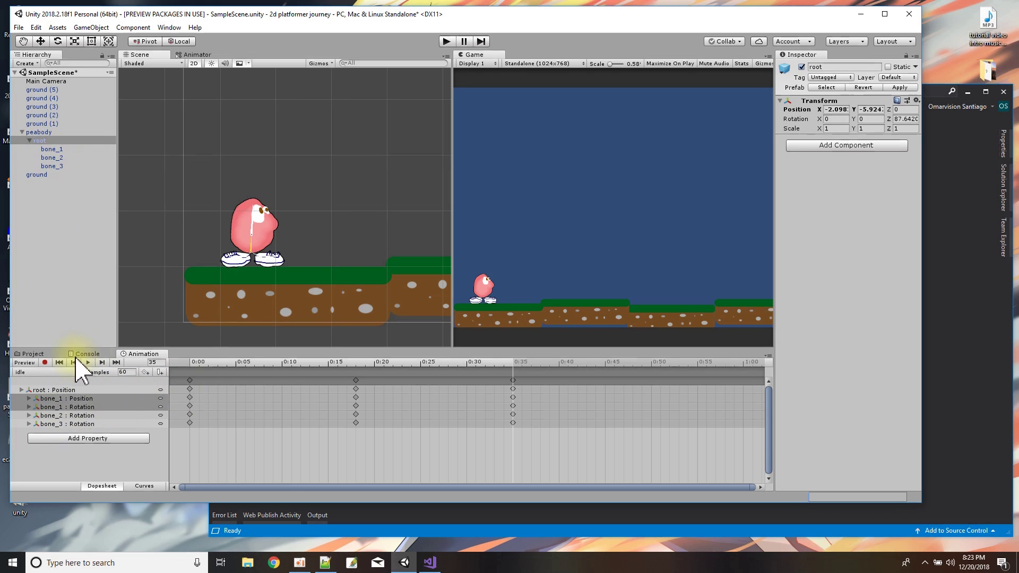
pyautogui.click(40, 372)
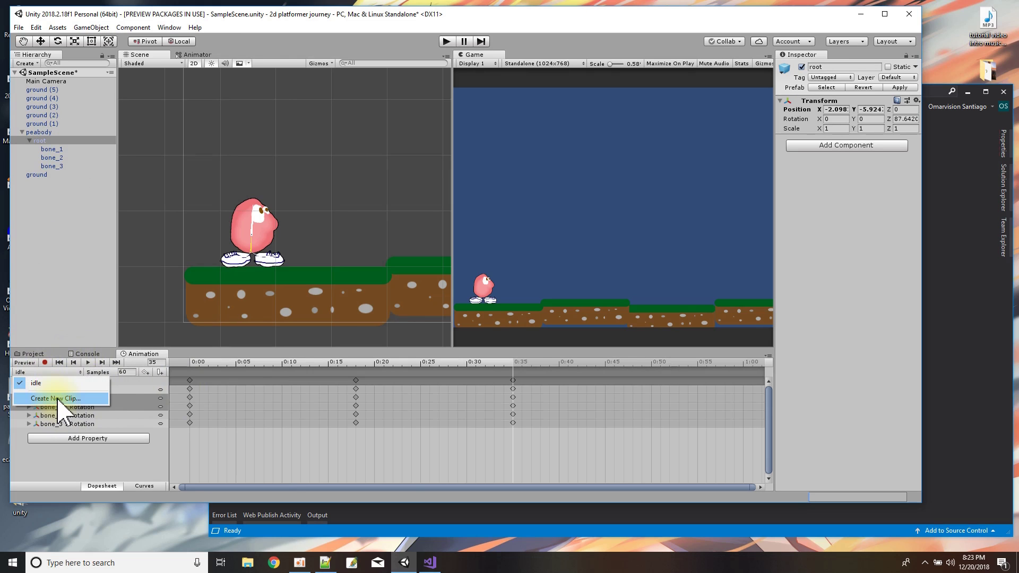
# Create a new animation clip from the clip dropdown and save it as move
pyautogui.click(57, 399)
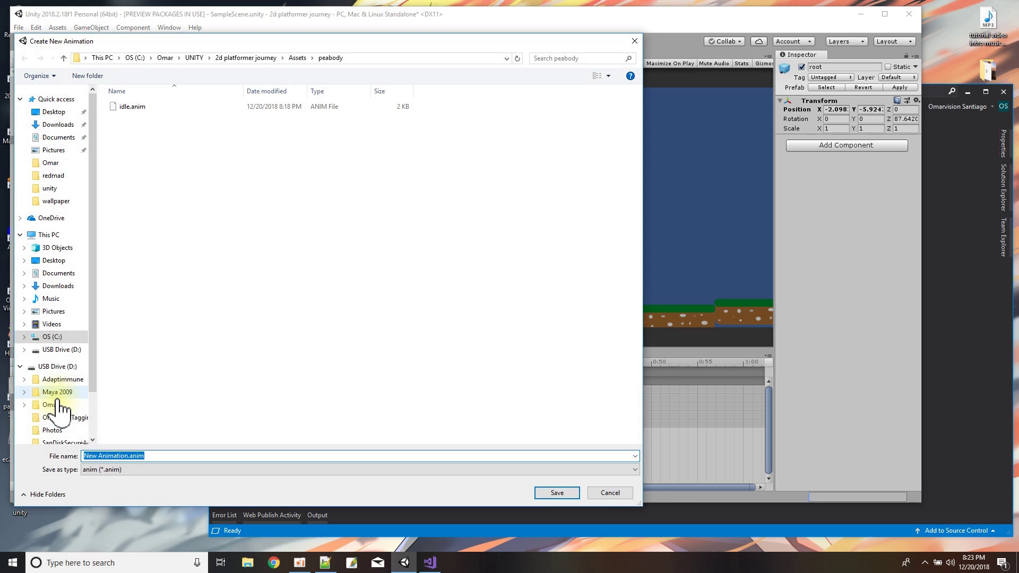
pyautogui.write('move')
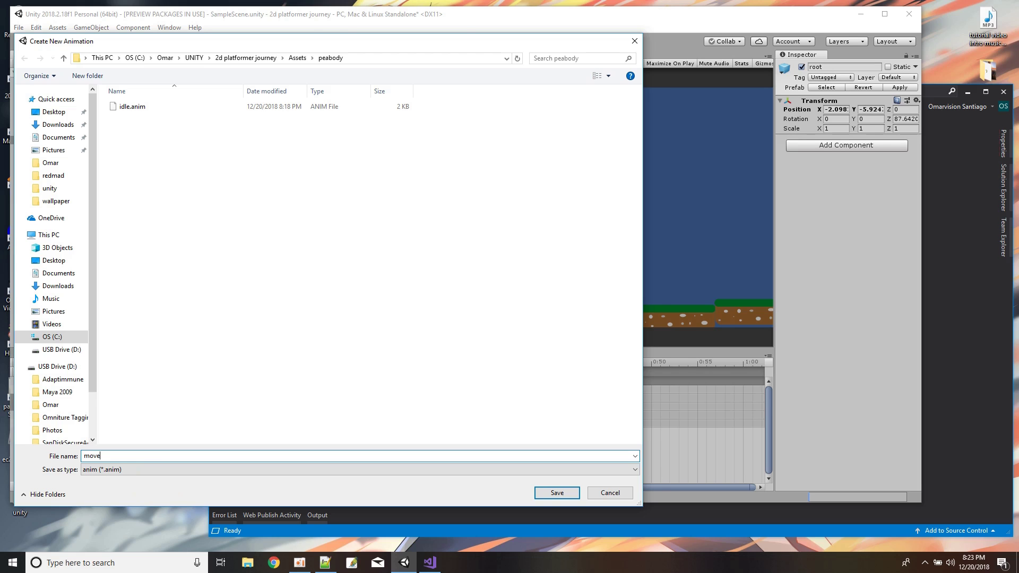
pyautogui.press('Return')
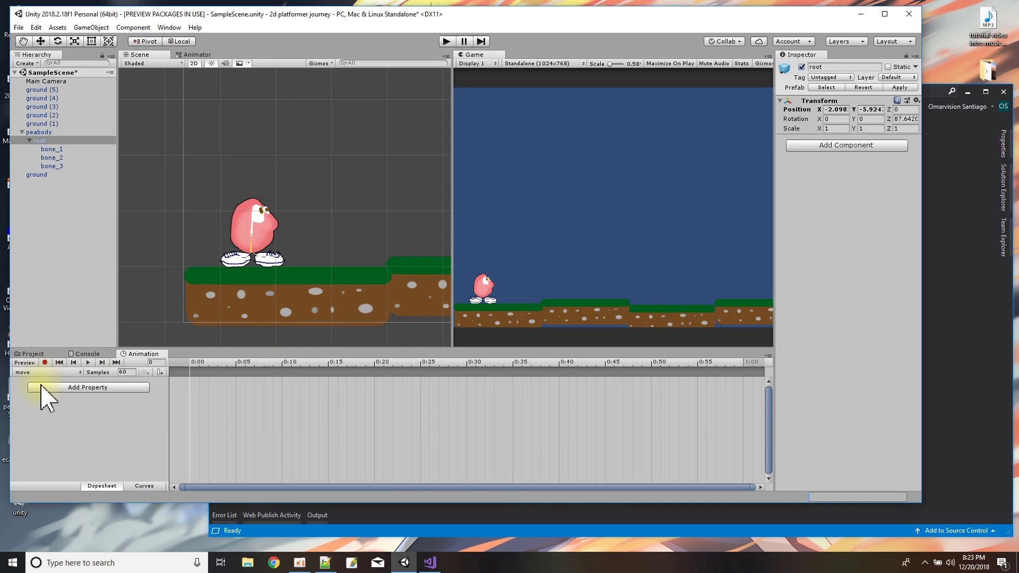
# Enable keyframe recording and key the right shoe (bone_2) rotated upward
pyautogui.scroll(5, 276, 266)
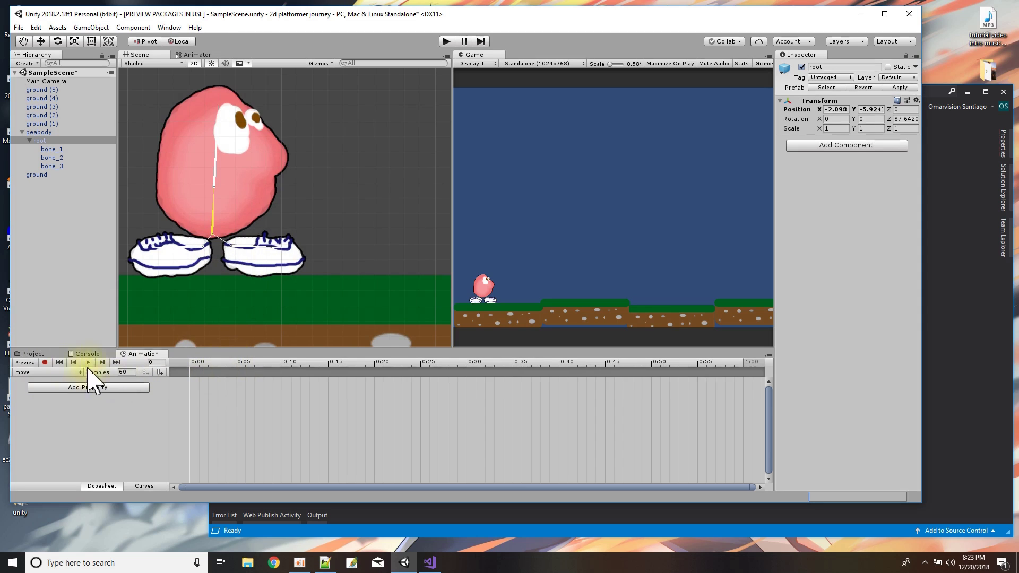
pyautogui.click(44, 363)
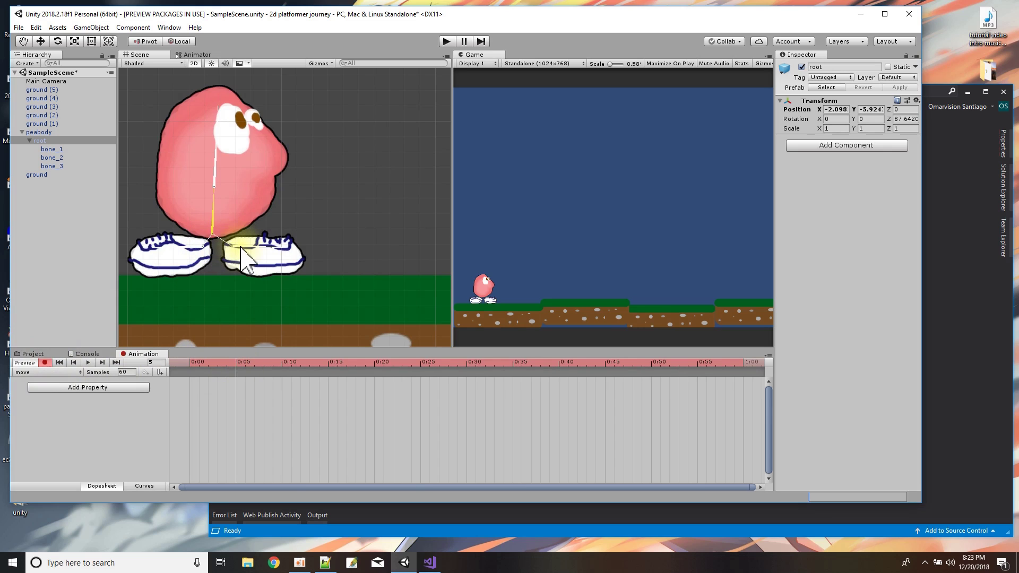
pyautogui.moveTo(280, 260); pyautogui.dragTo(274, 230)
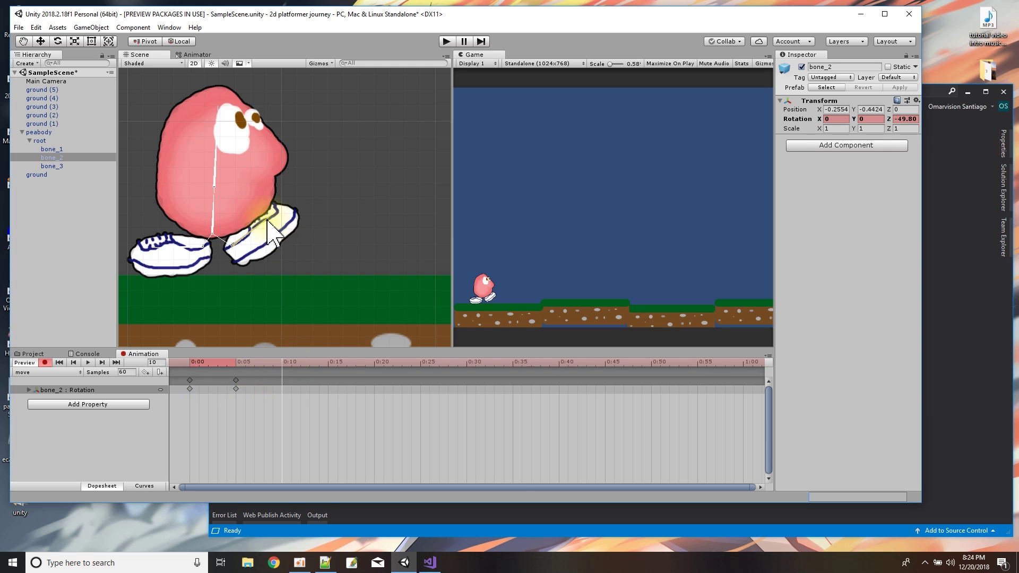
# Paste the 0:00 shoe keys at 0:10 and key the left shoe (bone_3) lifting upward
pyautogui.moveTo(200, 411); pyautogui.dragTo(179, 367)
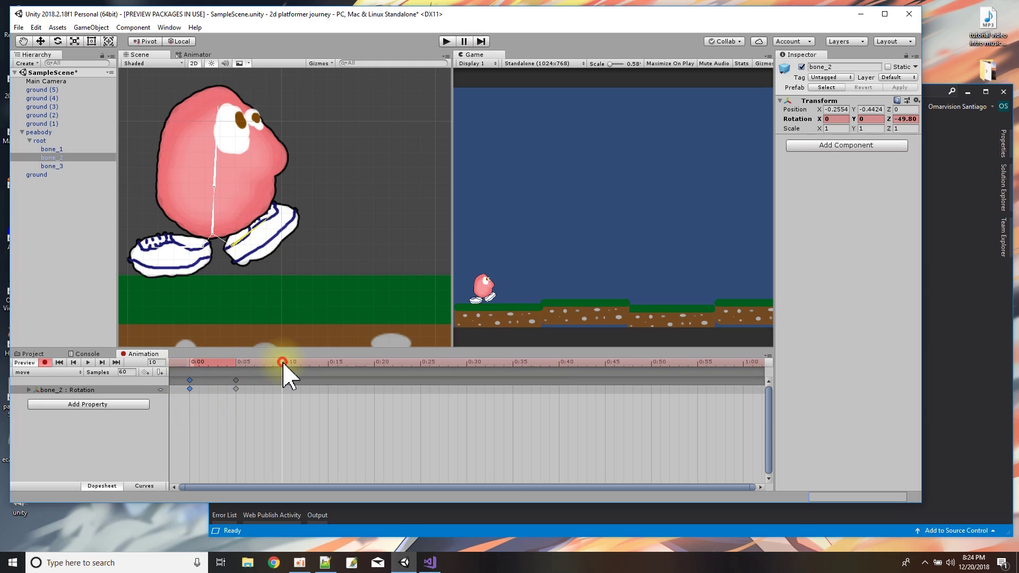
pyautogui.hotkey('ctrl', 'v')
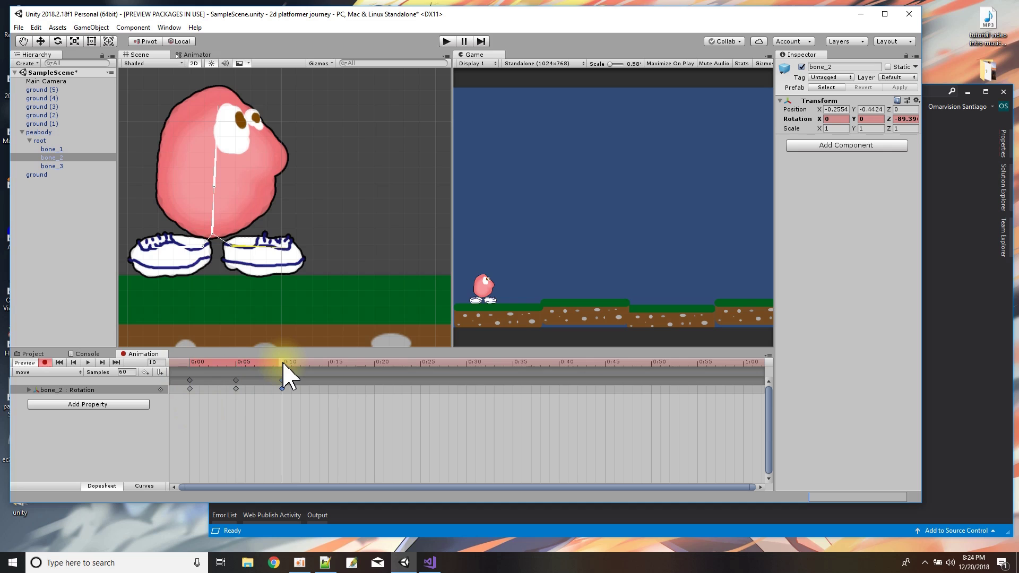
pyautogui.click(155, 248)
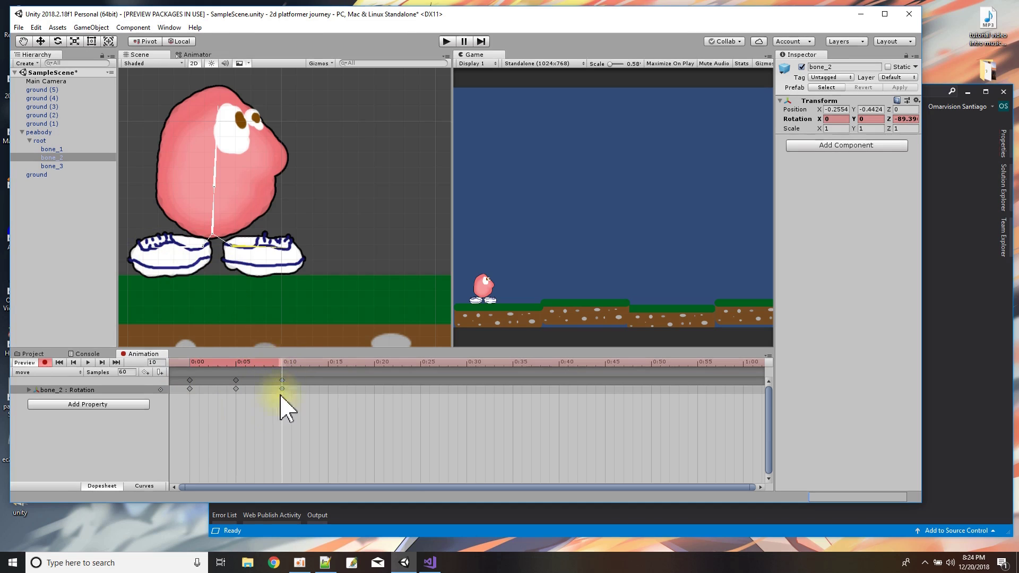
pyautogui.moveTo(155, 261); pyautogui.dragTo(161, 219)
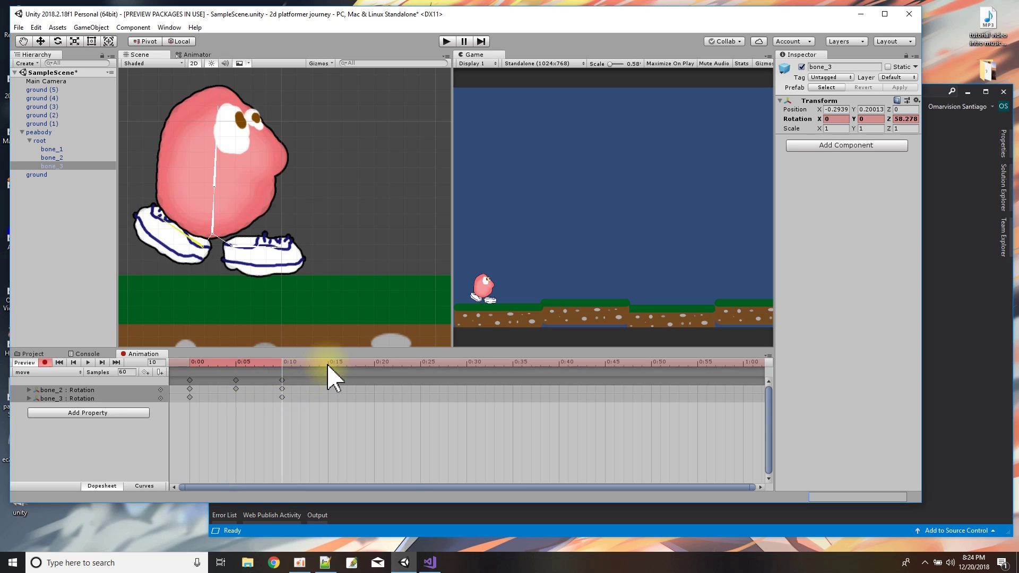
# Paste the 0:00 starting pose at 0:15 and scrub back through the frames
pyautogui.moveTo(200, 411); pyautogui.dragTo(179, 366)
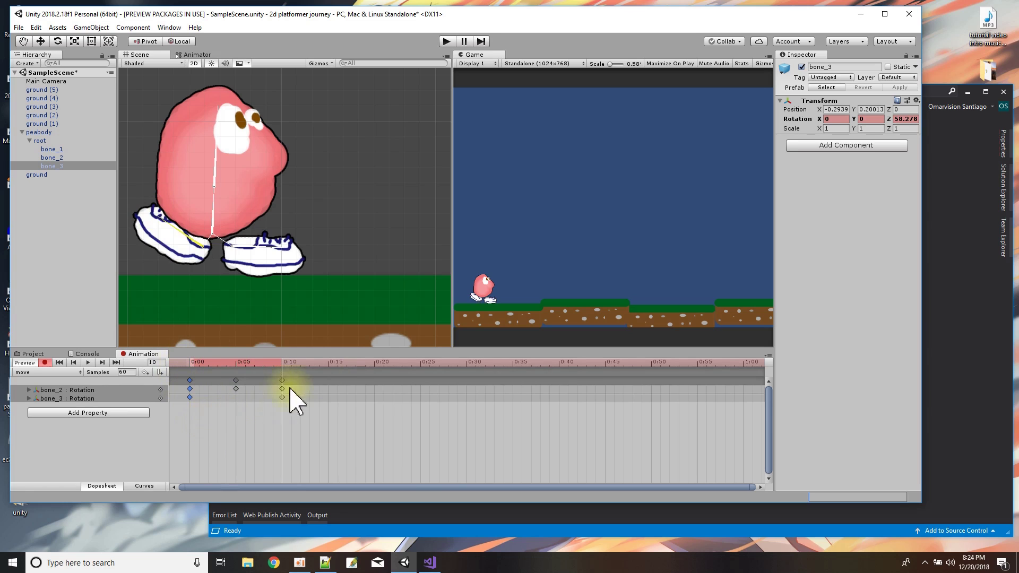
pyautogui.hotkey('ctrl', 'v')
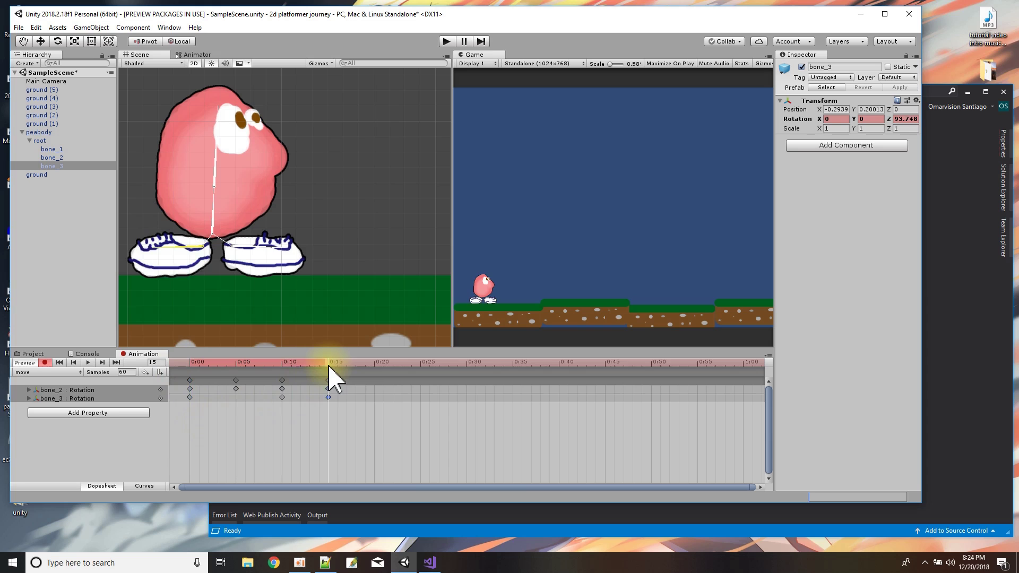
pyautogui.click(302, 363)
pyautogui.moveTo(302, 363); pyautogui.dragTo(256, 401)
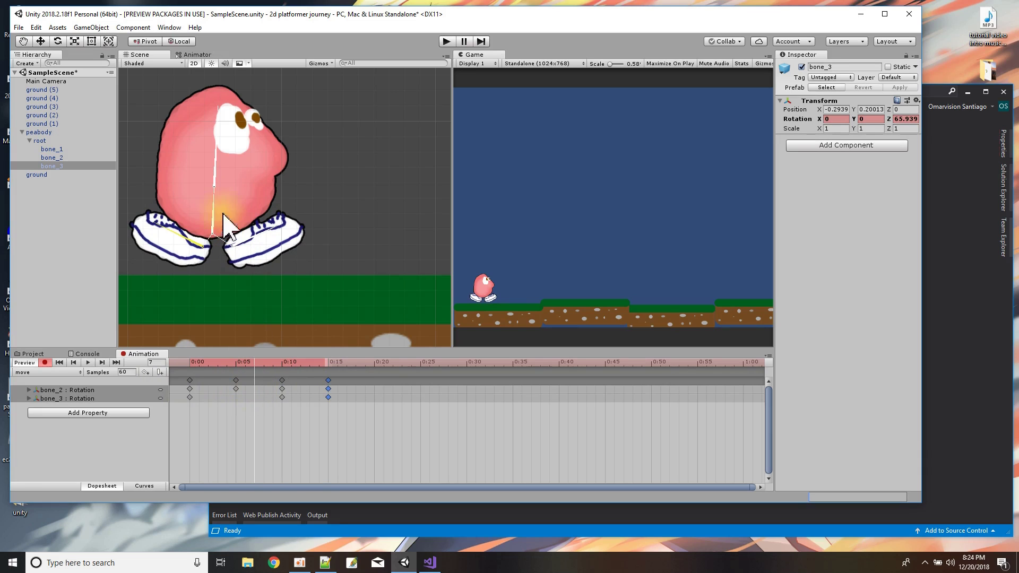
# Key bone_1 and the root raised upward mid-step, then play the move clip
pyautogui.click(215, 186)
pyautogui.moveTo(215, 185); pyautogui.dragTo(215, 171)
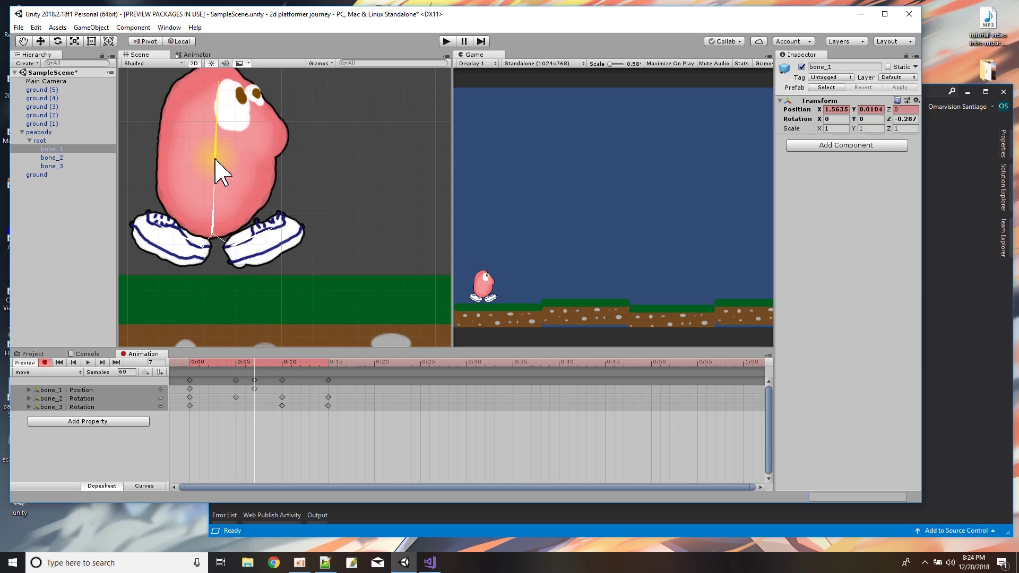
pyautogui.click(213, 232)
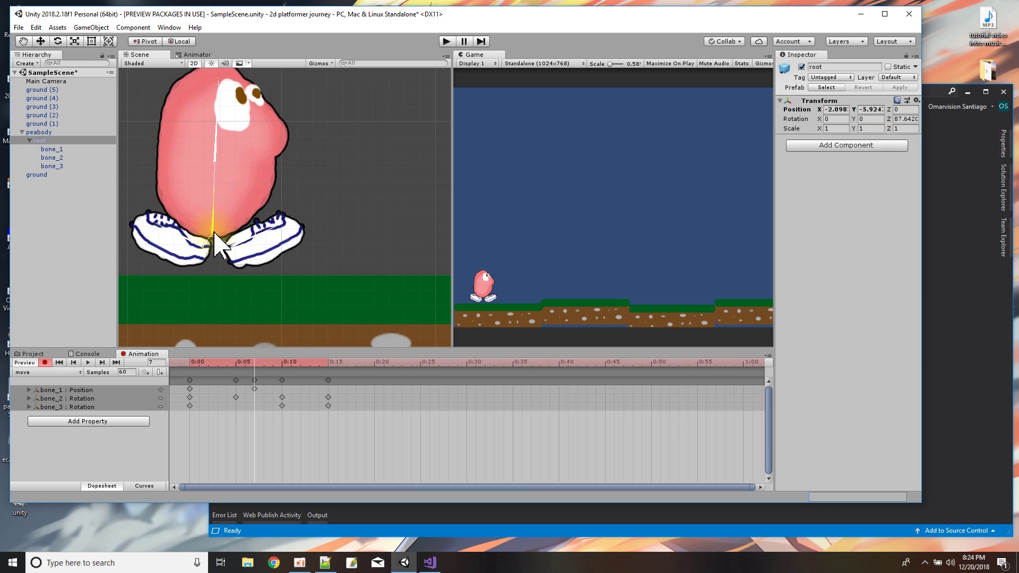
pyautogui.moveTo(214, 244); pyautogui.dragTo(214, 233)
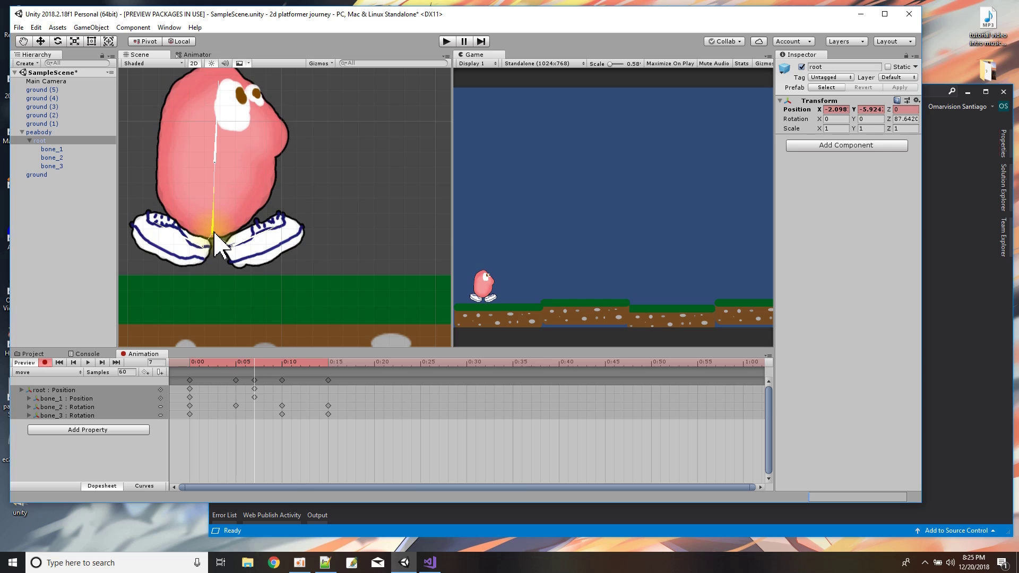
pyautogui.click(87, 363)
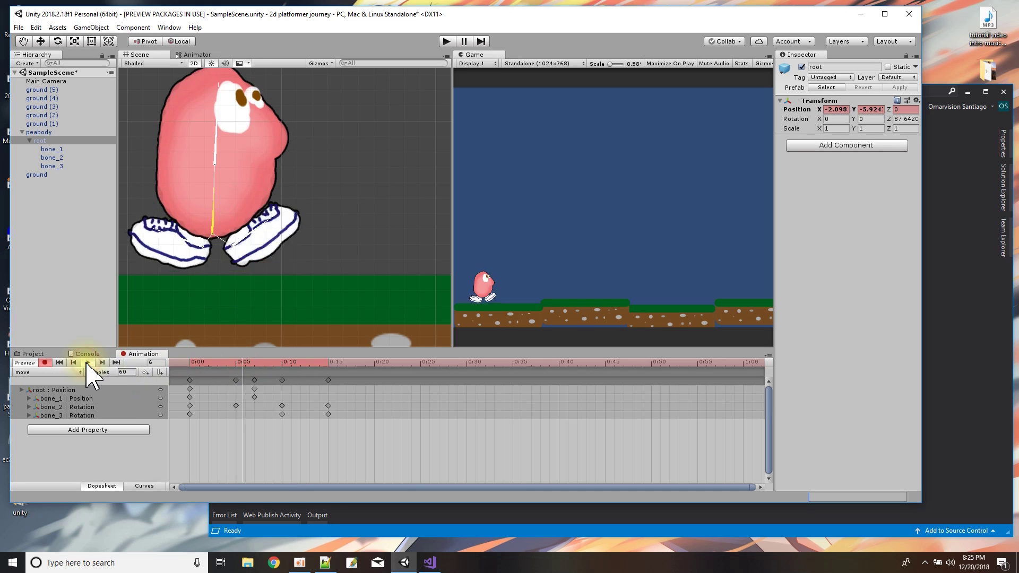
# Paste the 0:00 starting pose at the end of the clip and play to check the loop
pyautogui.click(87, 363)
pyautogui.moveTo(204, 427); pyautogui.dragTo(185, 367)
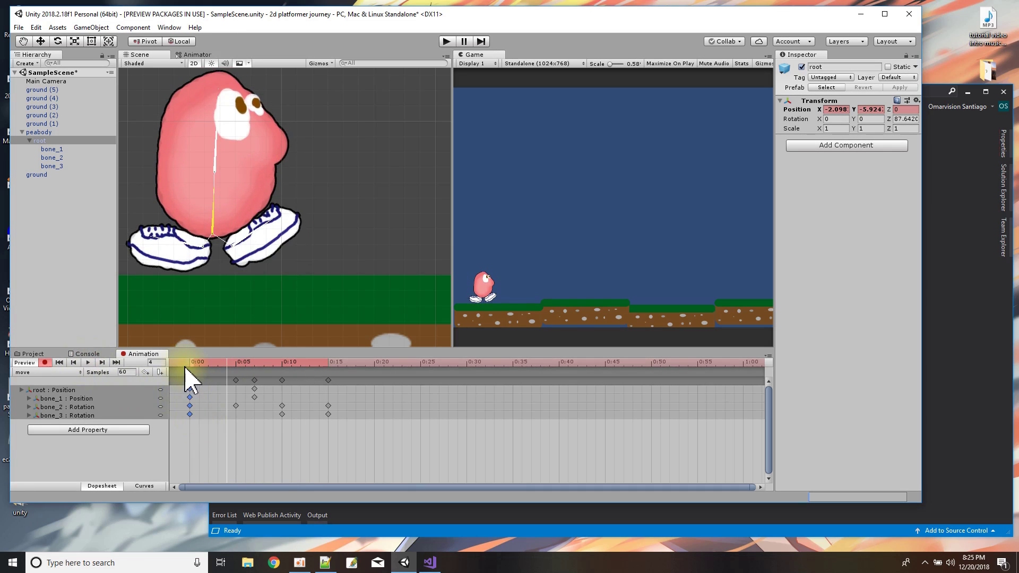
pyautogui.click(329, 364)
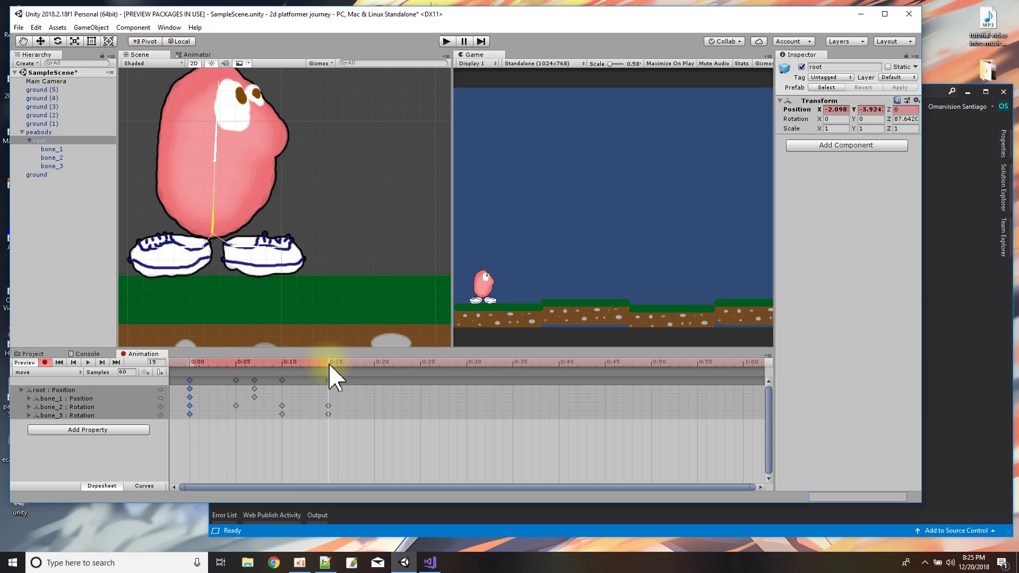
pyautogui.hotkey('ctrl', 'v')
pyautogui.click(87, 363)
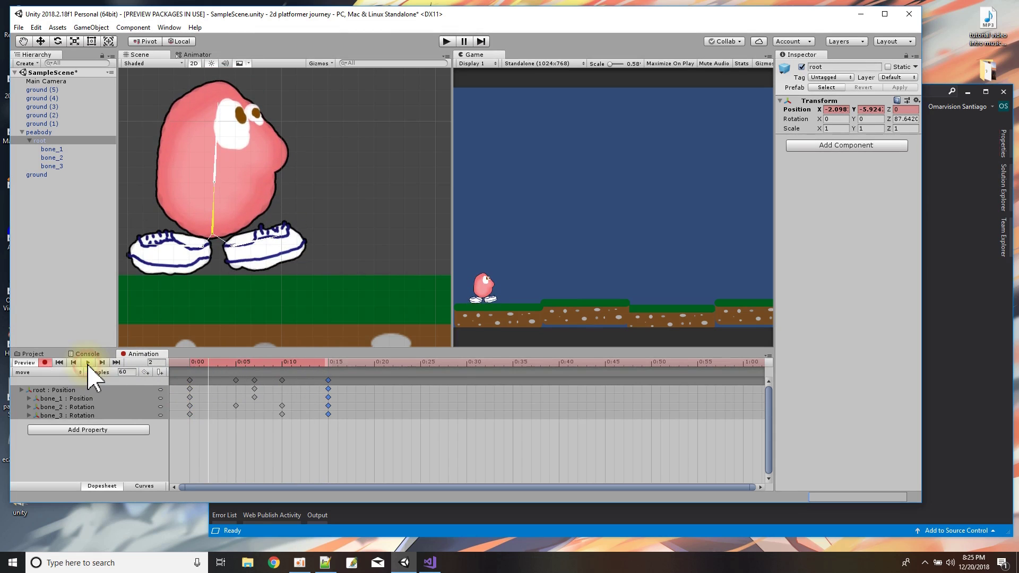
# Retime all keyframes so the clip ends at 0:30, then stop recording and show the Project assets
pyautogui.moveTo(364, 444); pyautogui.dragTo(185, 386)
pyautogui.moveTo(335, 402); pyautogui.dragTo(610, 373)
pyautogui.click(88, 363)
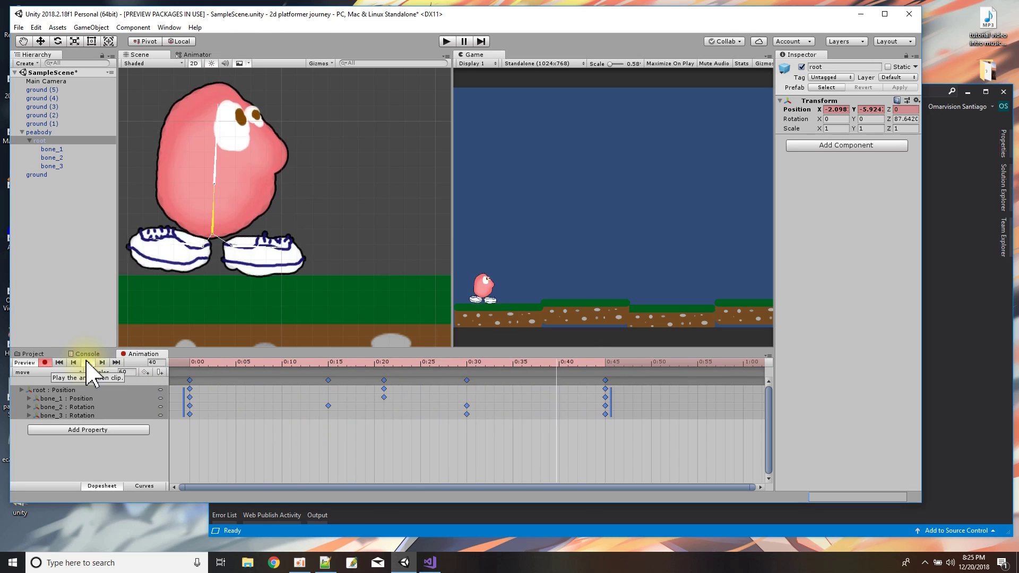
pyautogui.click(88, 362)
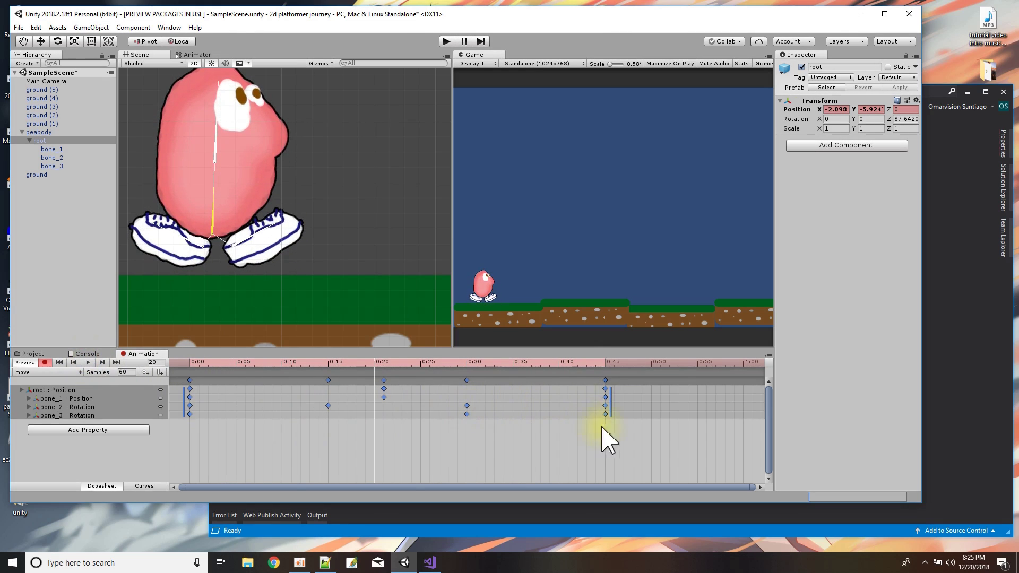
pyautogui.moveTo(611, 405); pyautogui.dragTo(471, 403)
pyautogui.click(86, 362)
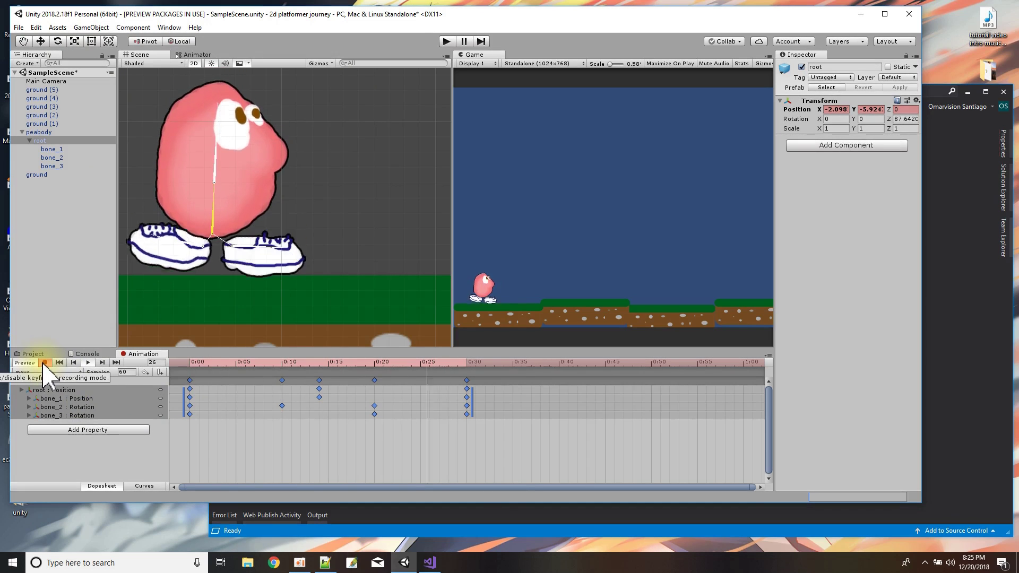
pyautogui.click(44, 363)
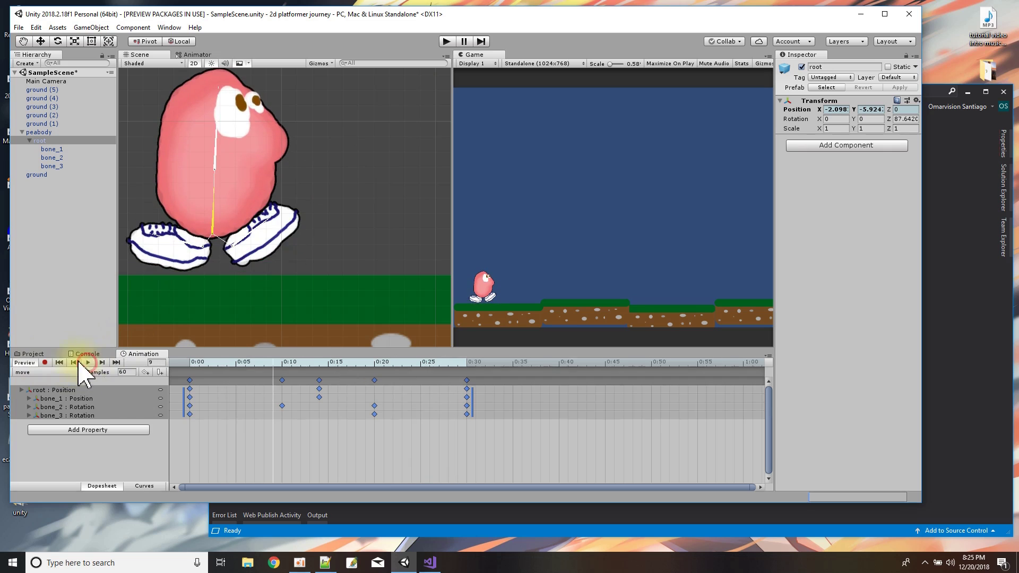
pyautogui.click(37, 354)
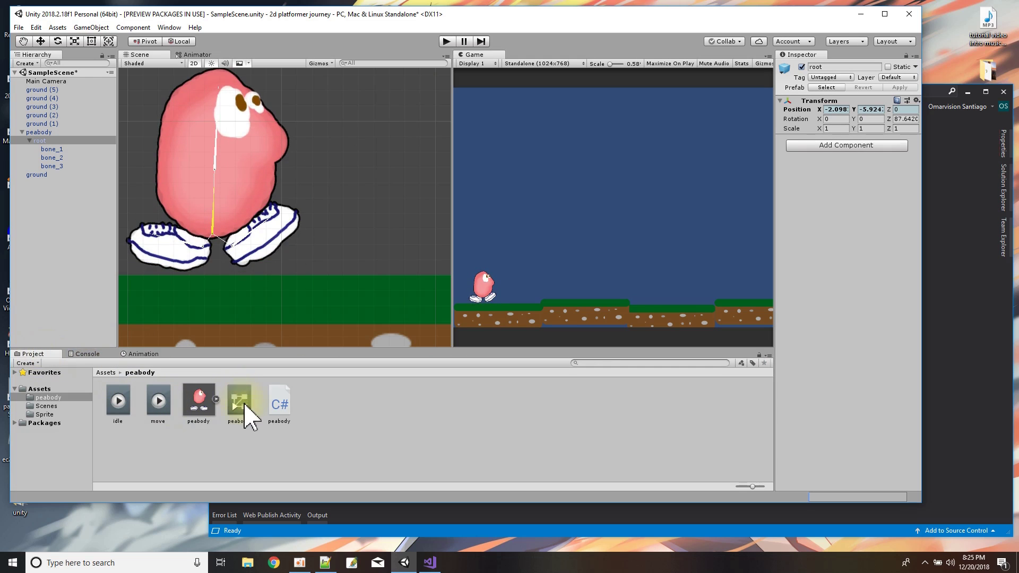
pyautogui.scroll(-1, 300, 263)
pyautogui.scroll(-3, 300, 263)
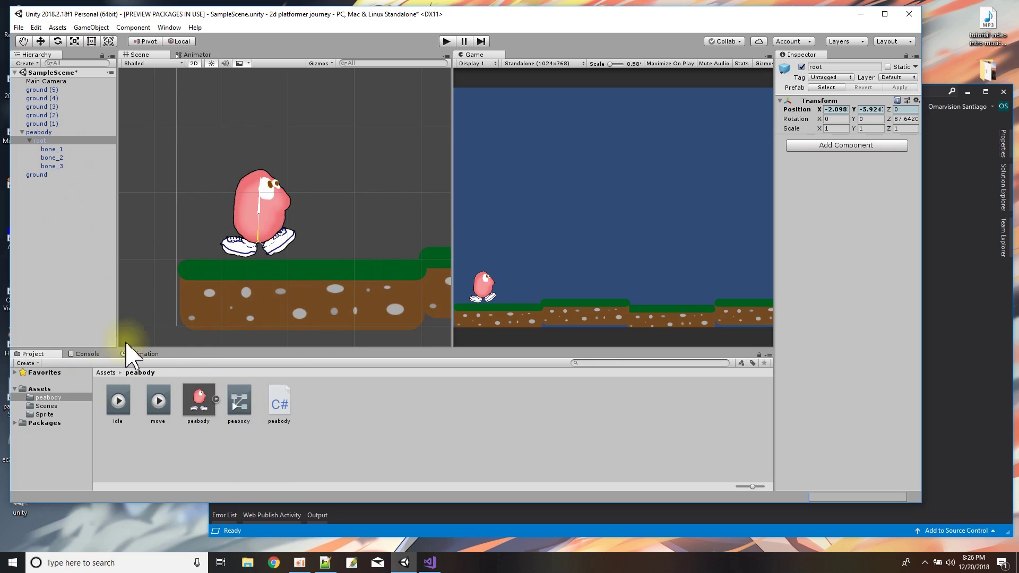
pyautogui.click(42, 133)
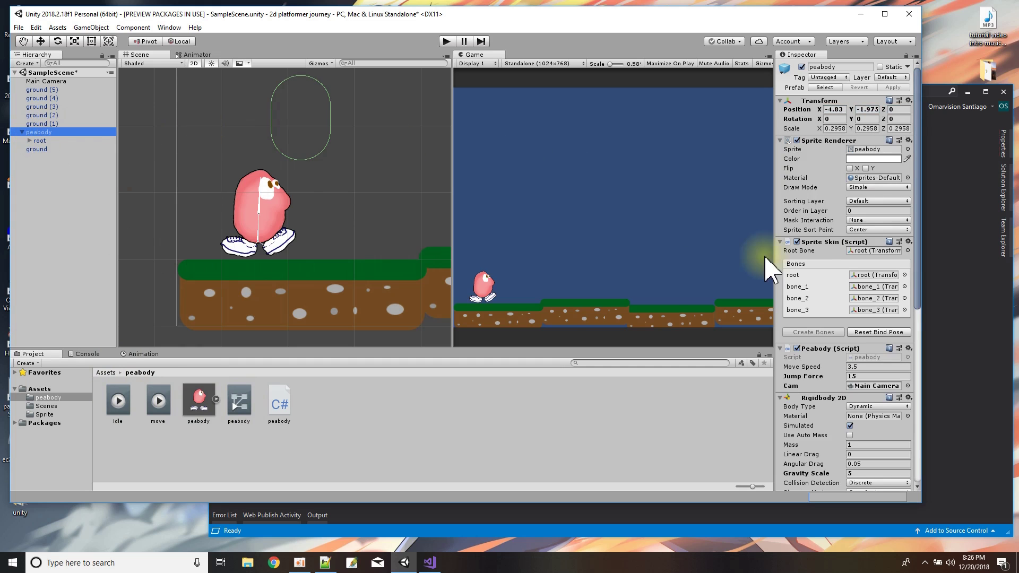
pyautogui.scroll(-10, 817, 243)
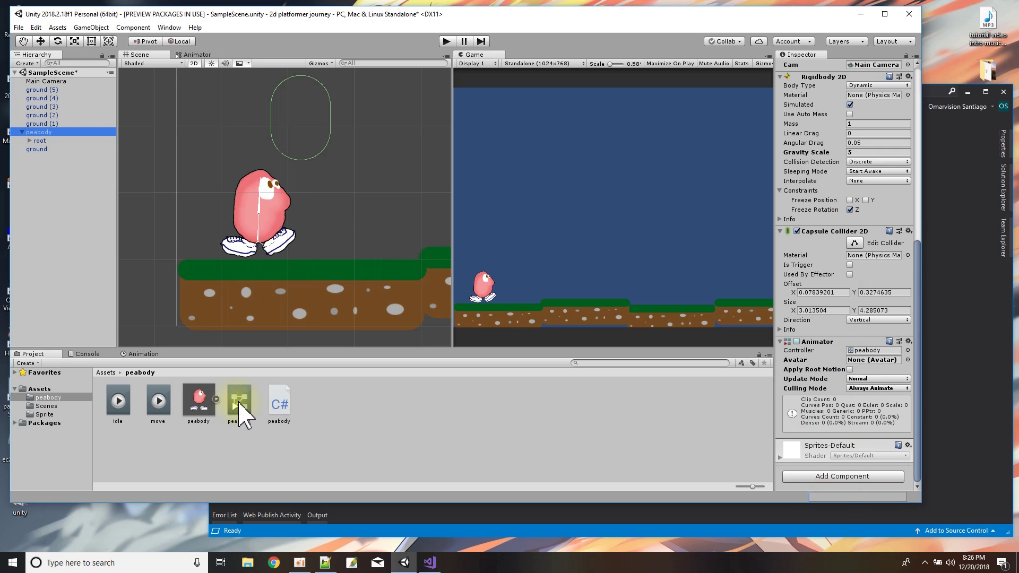
pyautogui.click(298, 156)
pyautogui.click(272, 228)
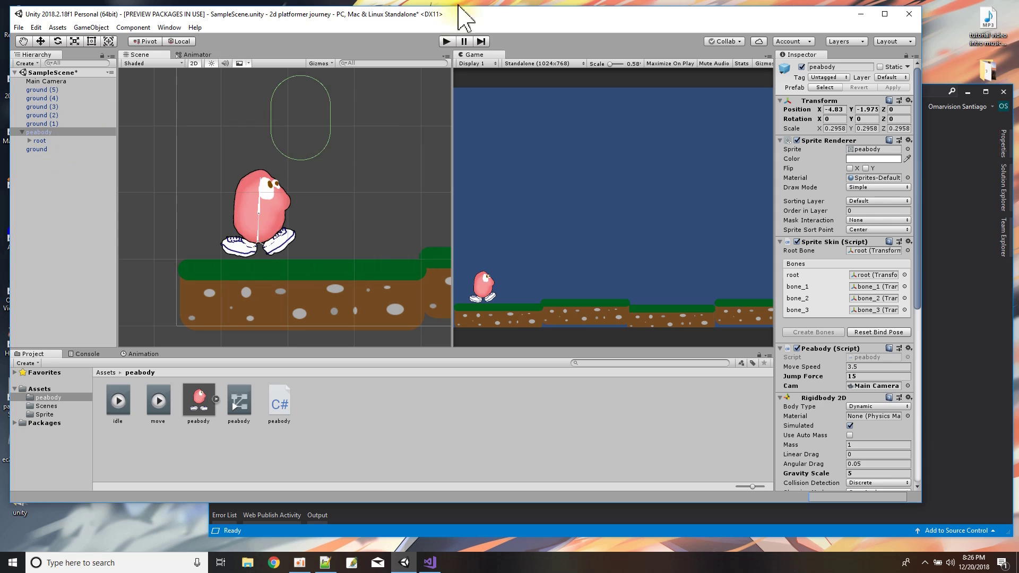
pyautogui.click(447, 42)
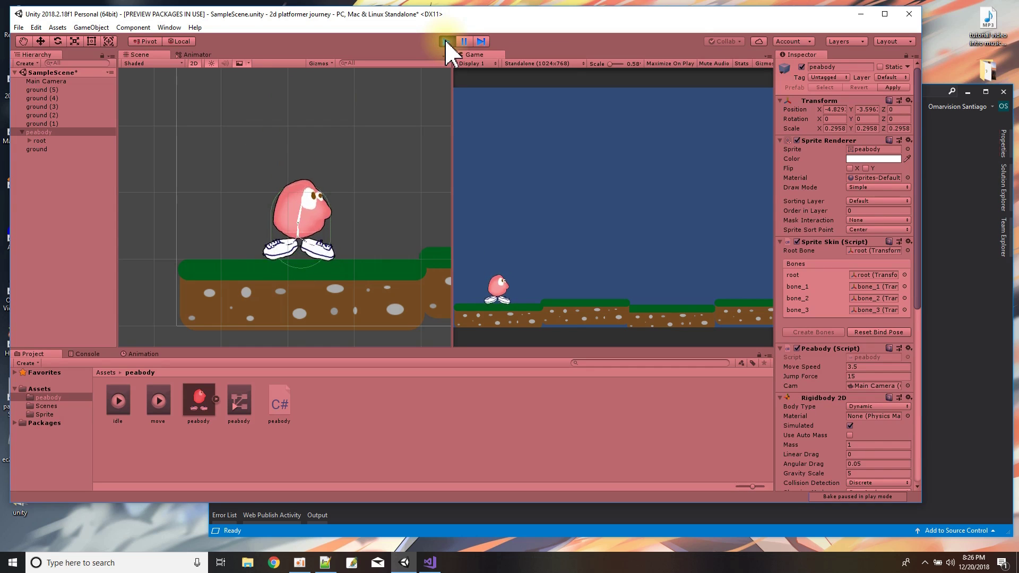
pyautogui.click(446, 42)
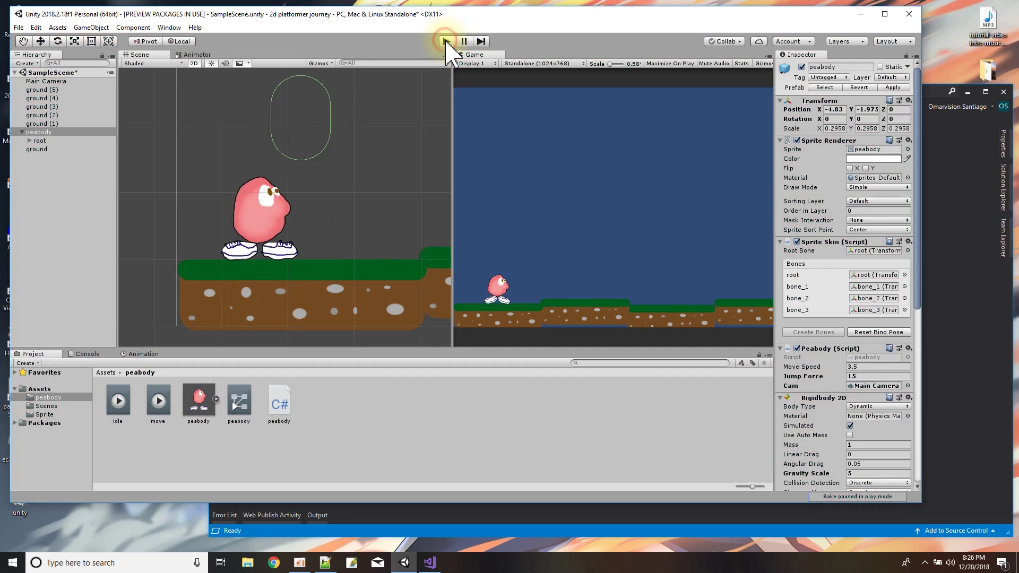
# Open the peabody controller in the Animator, widen the graph, and place idle beside Entry with move below
pyautogui.doubleClick(235, 406)
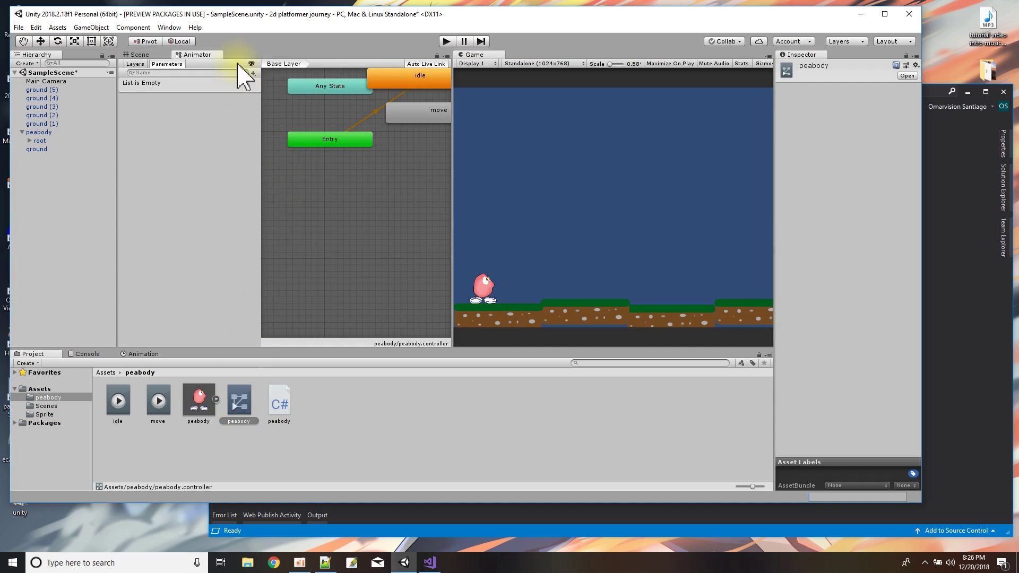
pyautogui.moveTo(455, 188); pyautogui.dragTo(582, 173)
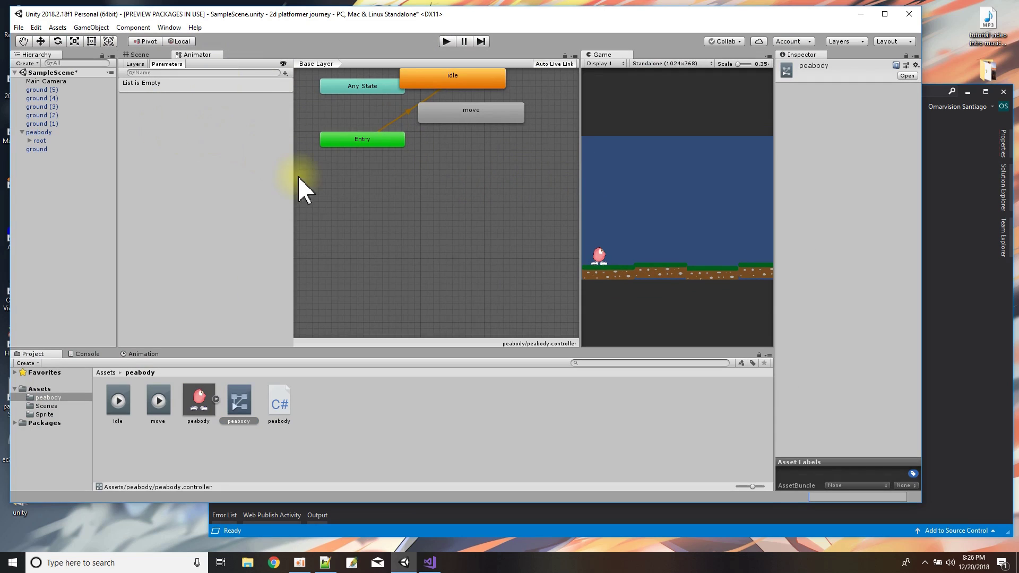
pyautogui.moveTo(292, 183); pyautogui.dragTo(148, 197)
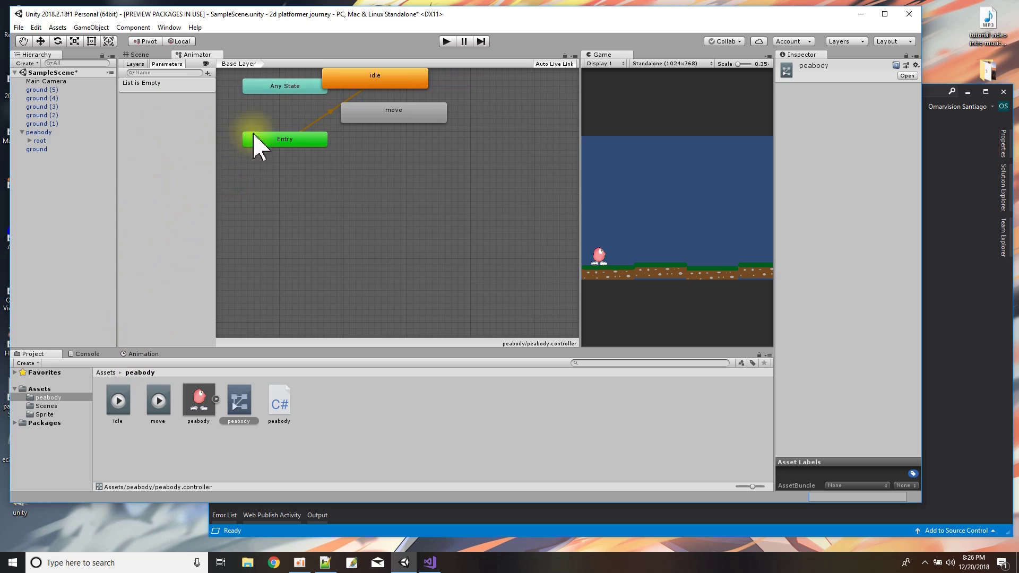
pyautogui.moveTo(363, 110); pyautogui.dragTo(366, 165)
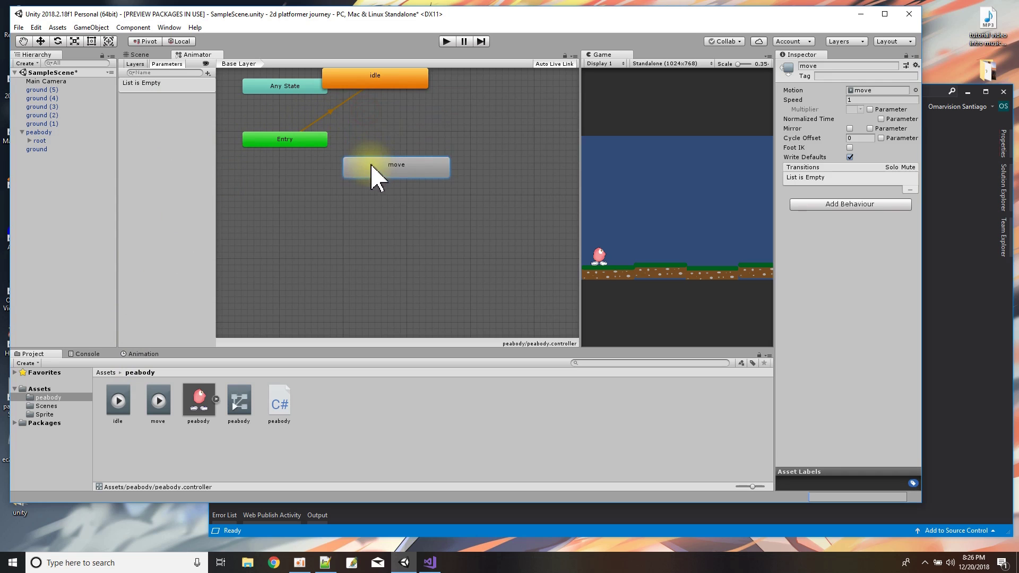
pyautogui.moveTo(378, 82); pyautogui.dragTo(398, 118)
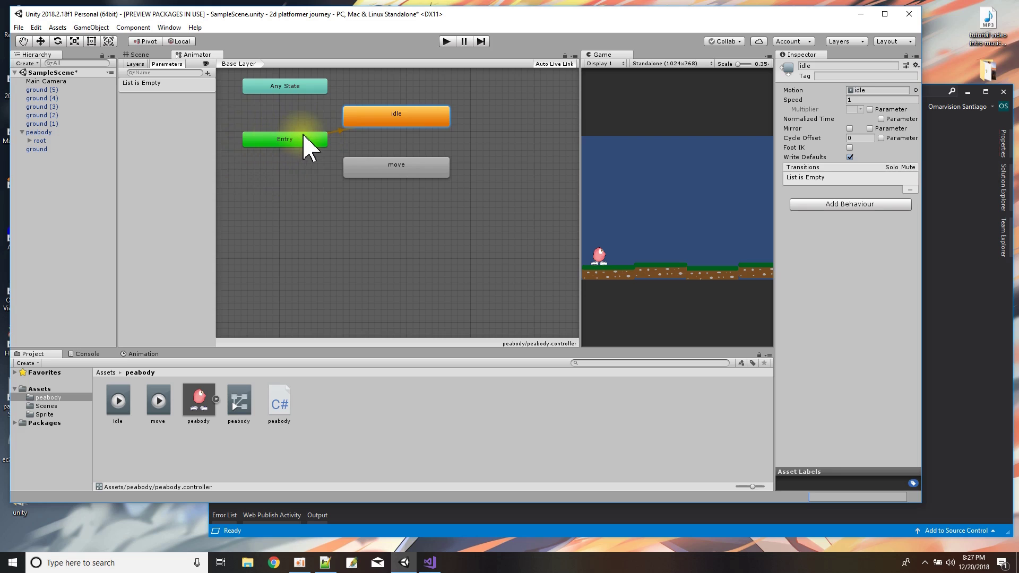
pyautogui.moveTo(380, 117); pyautogui.dragTo(388, 110)
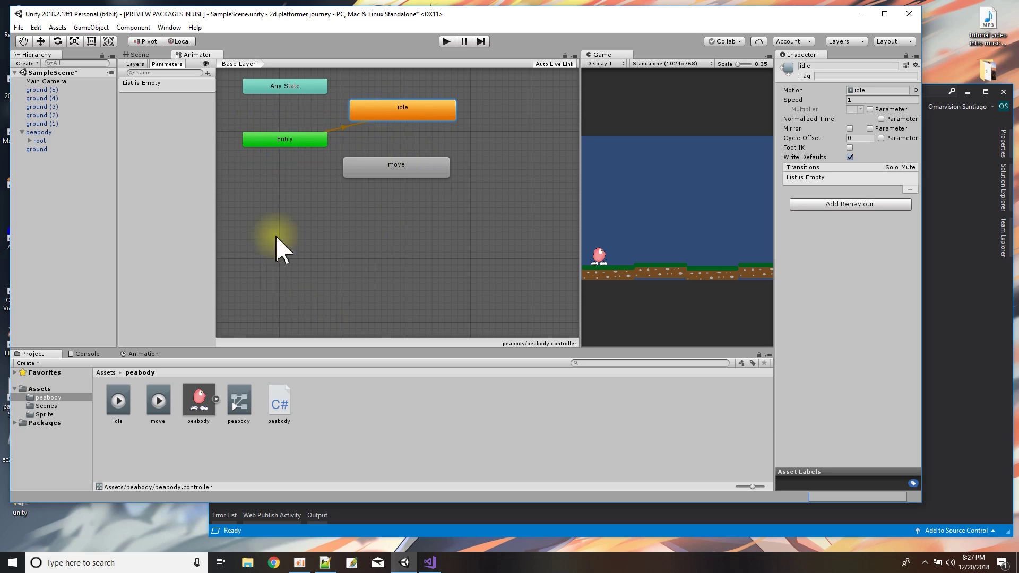
# Confirm Loop Time on the idle clip, then view the move clip's settings
pyautogui.click(117, 404)
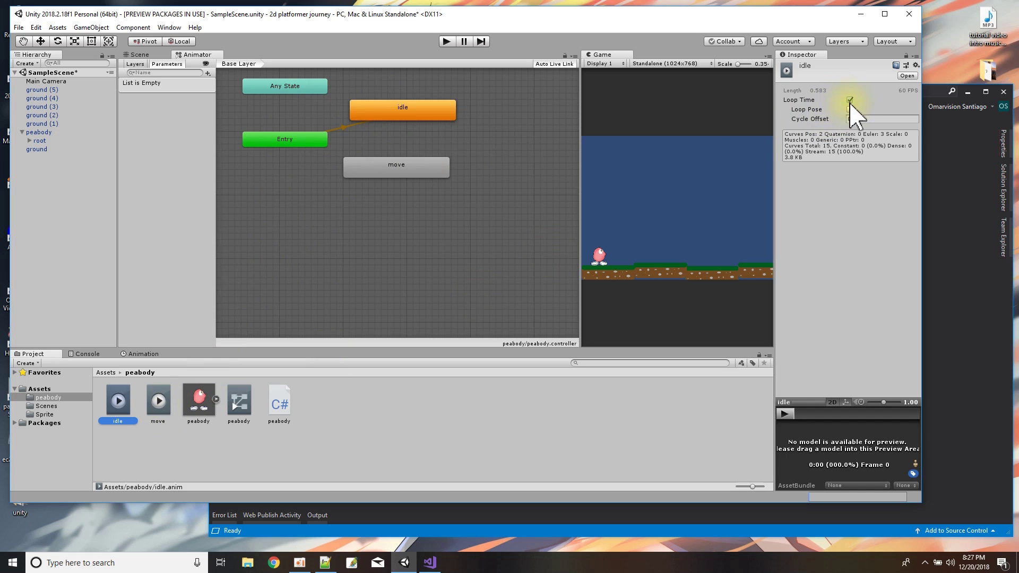
pyautogui.click(158, 406)
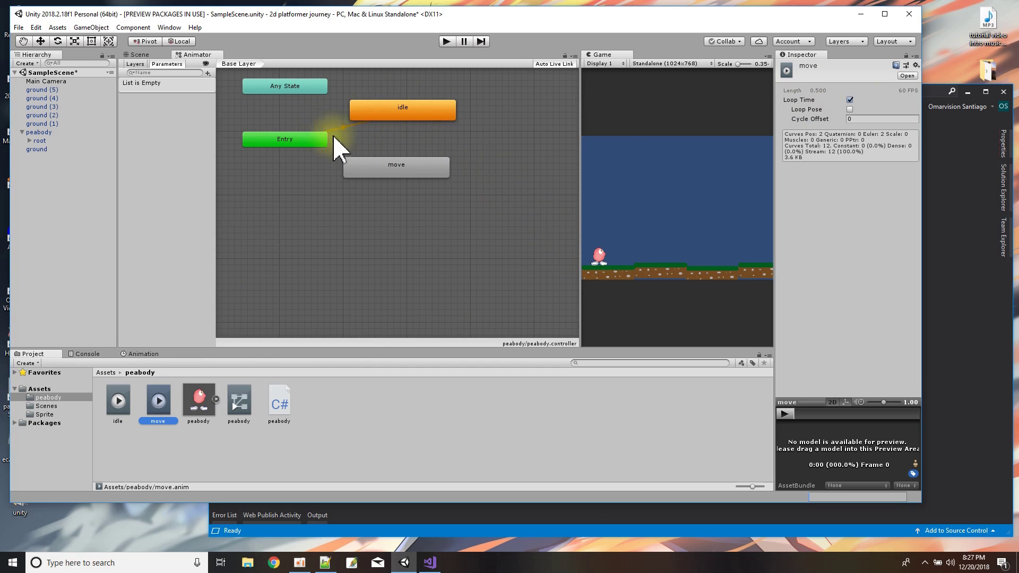
# Make a transition from the idle state to the move state
pyautogui.rightClick(390, 112)
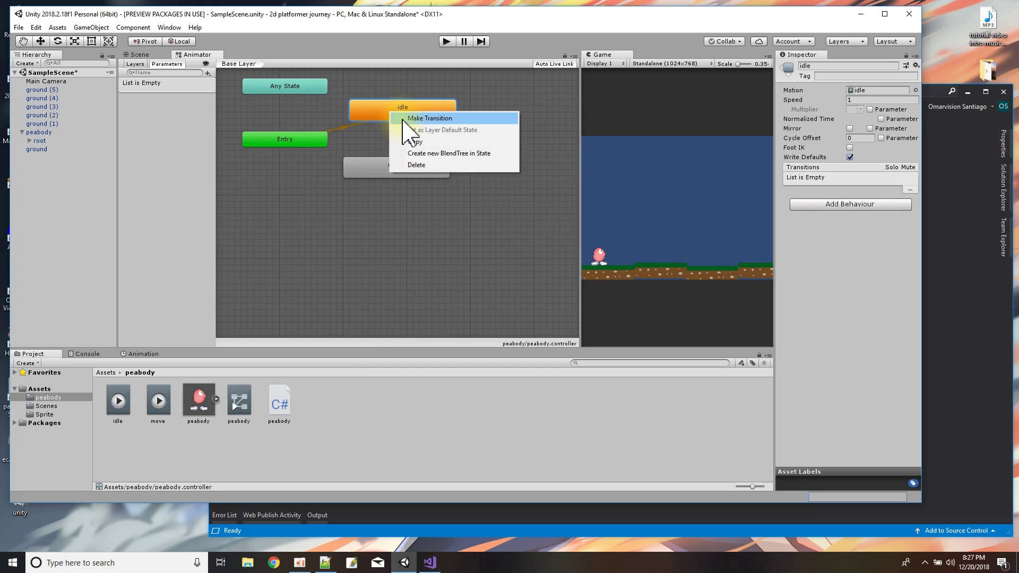
pyautogui.click(403, 119)
pyautogui.click(403, 169)
pyautogui.moveTo(403, 168); pyautogui.dragTo(414, 175)
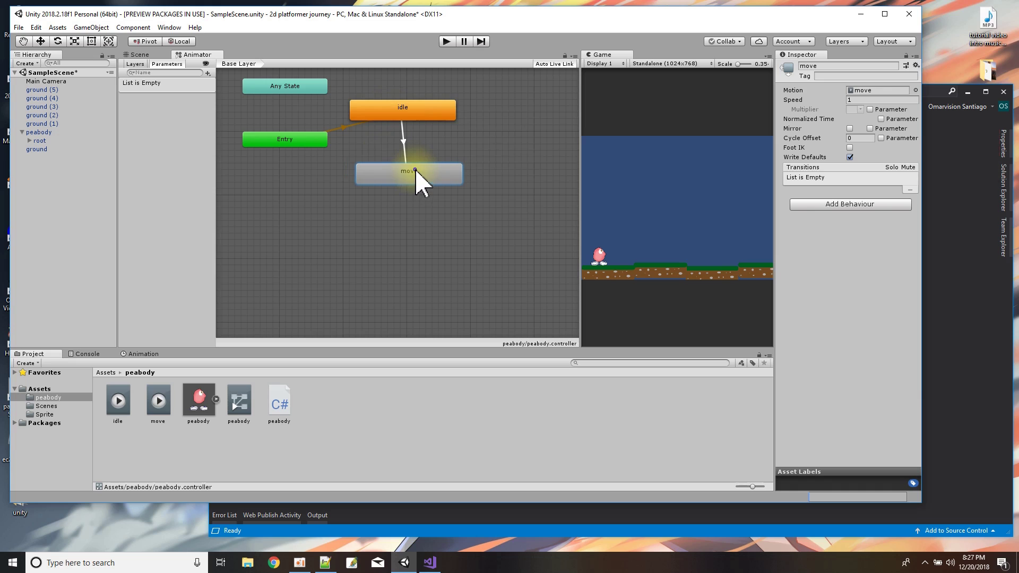
# Make a transition from move back to idle, then select the idle-to-move arrow
pyautogui.rightClick(416, 171)
pyautogui.click(431, 173)
pyautogui.click(419, 108)
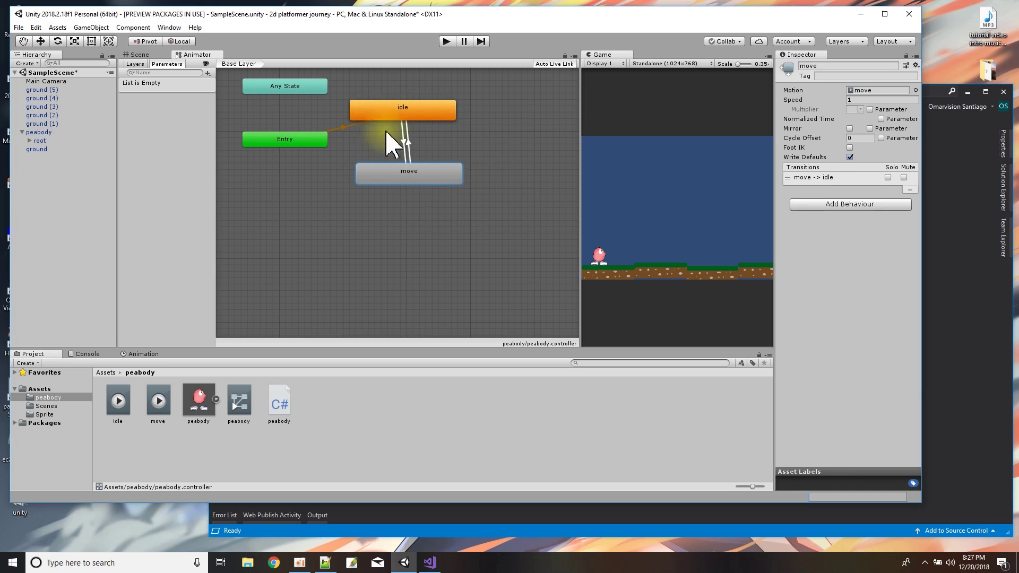
pyautogui.rightClick(402, 117)
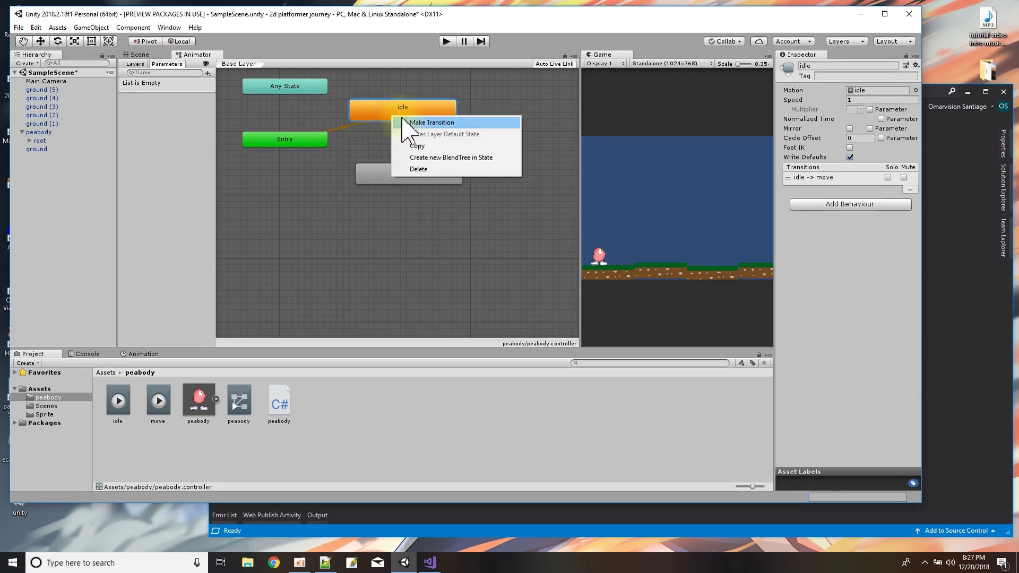
pyautogui.click(383, 153)
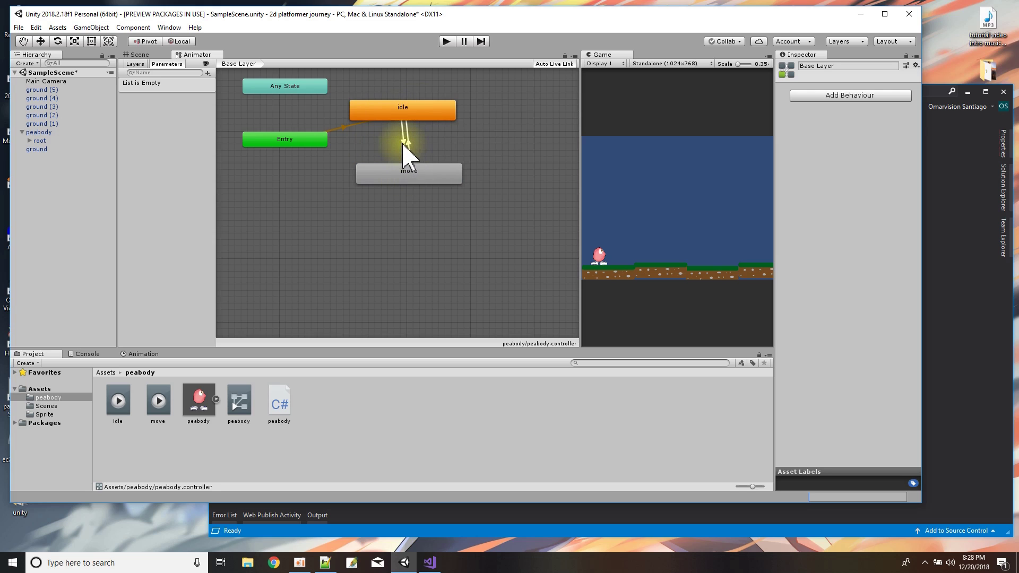
pyautogui.click(404, 141)
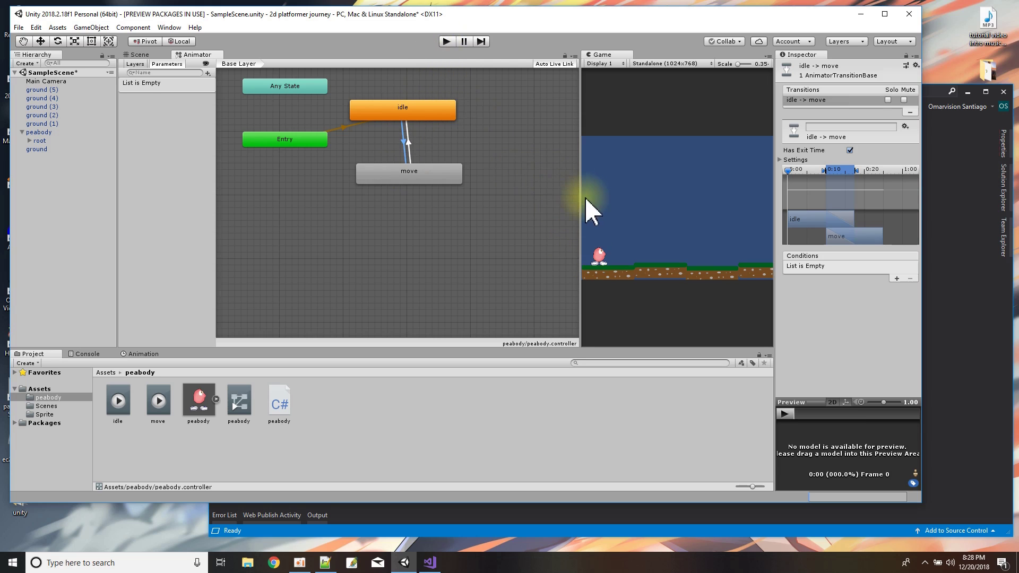
# Widen the Game view and run a quick play test
pyautogui.moveTo(582, 201); pyautogui.dragTo(498, 200)
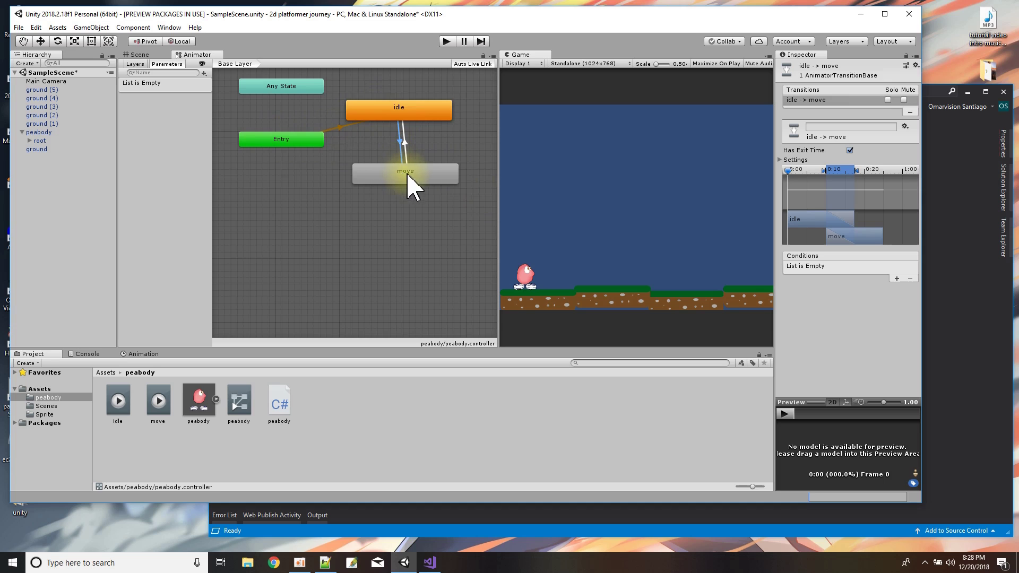
pyautogui.click(446, 41)
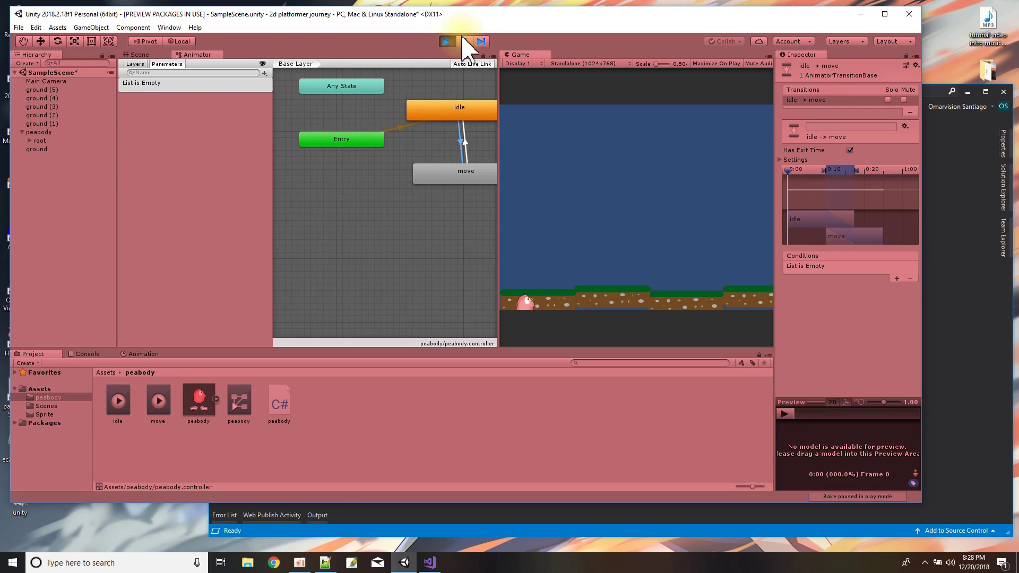
pyautogui.click(446, 41)
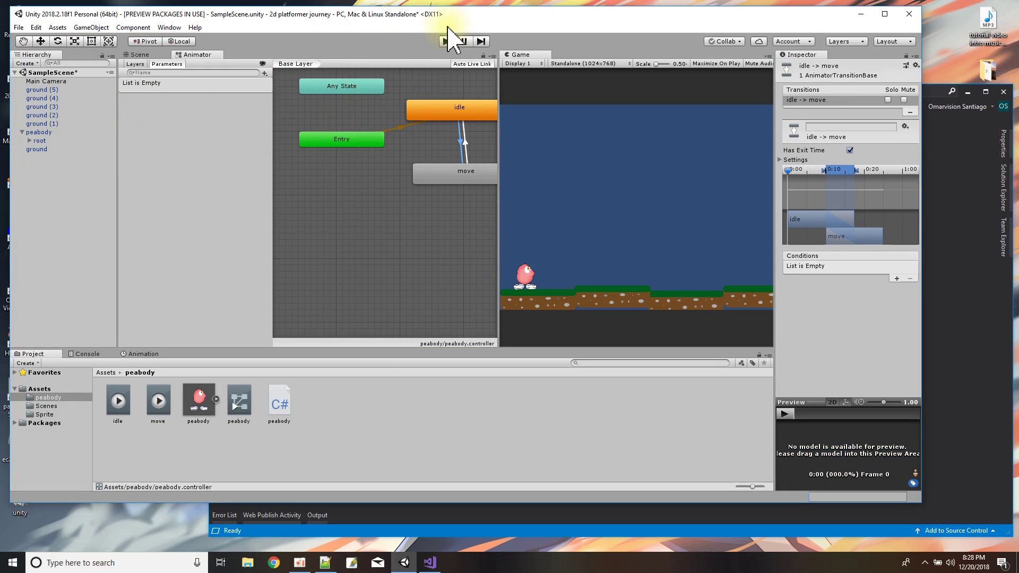
# Delete the idle-to-move transition, play-test again, and select peabody
pyautogui.moveTo(273, 249); pyautogui.dragTo(182, 261)
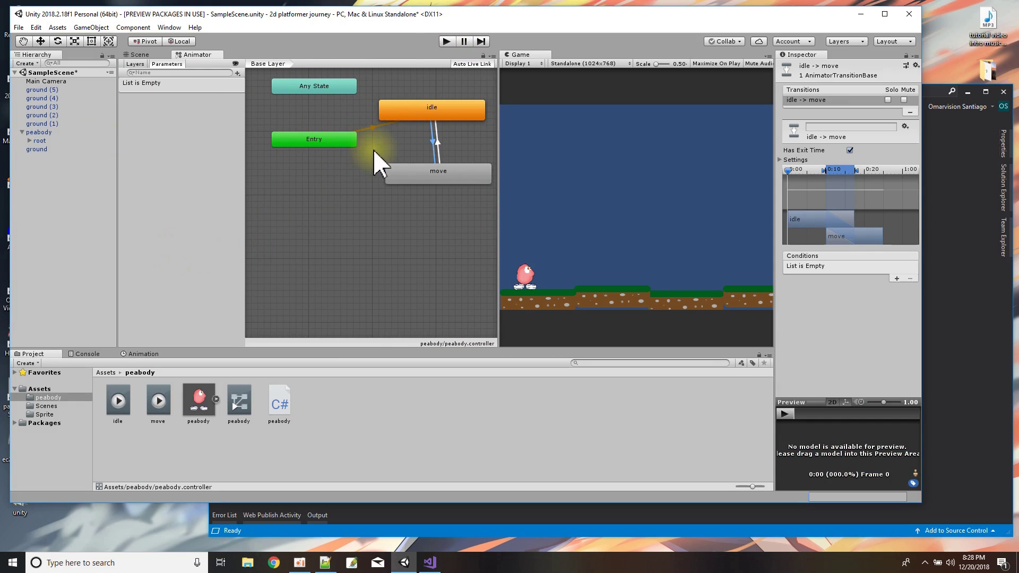
pyautogui.click(434, 142)
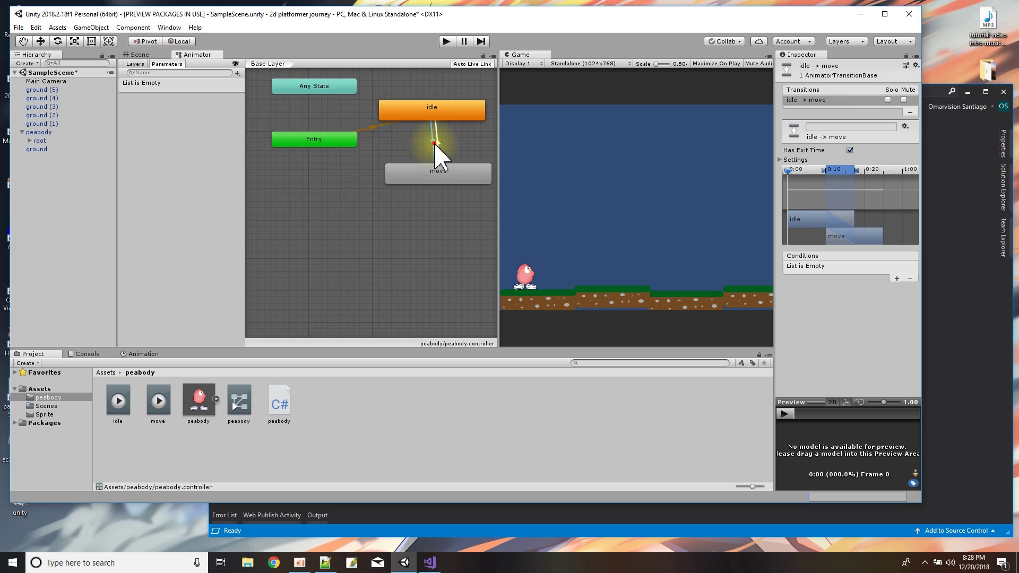
pyautogui.press('Delete')
pyautogui.click(453, 44)
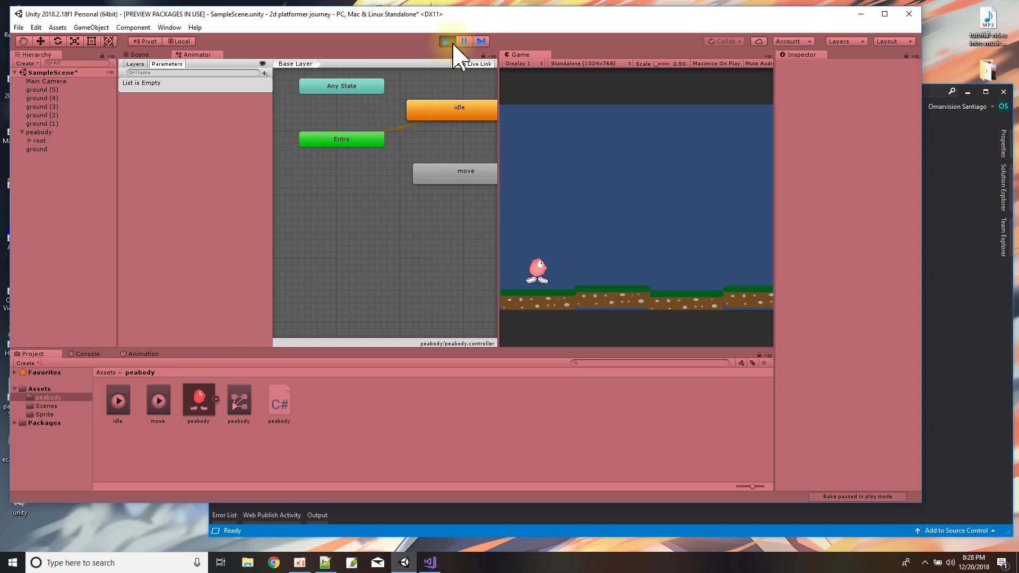
pyautogui.click(447, 44)
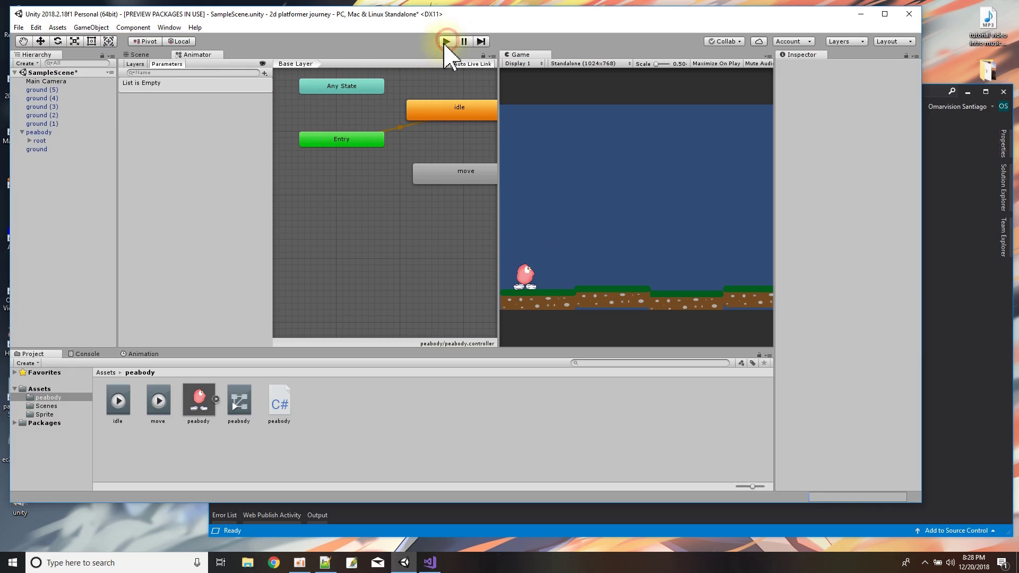
pyautogui.click(39, 133)
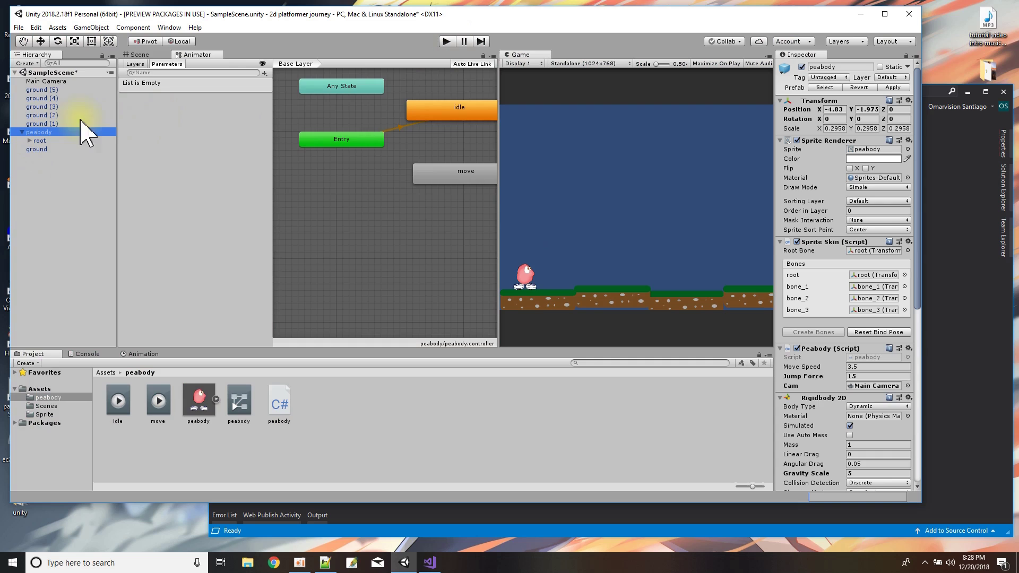
# Delete the scene's peabody and drop a new peabody prefab instance above the ground
pyautogui.click(140, 55)
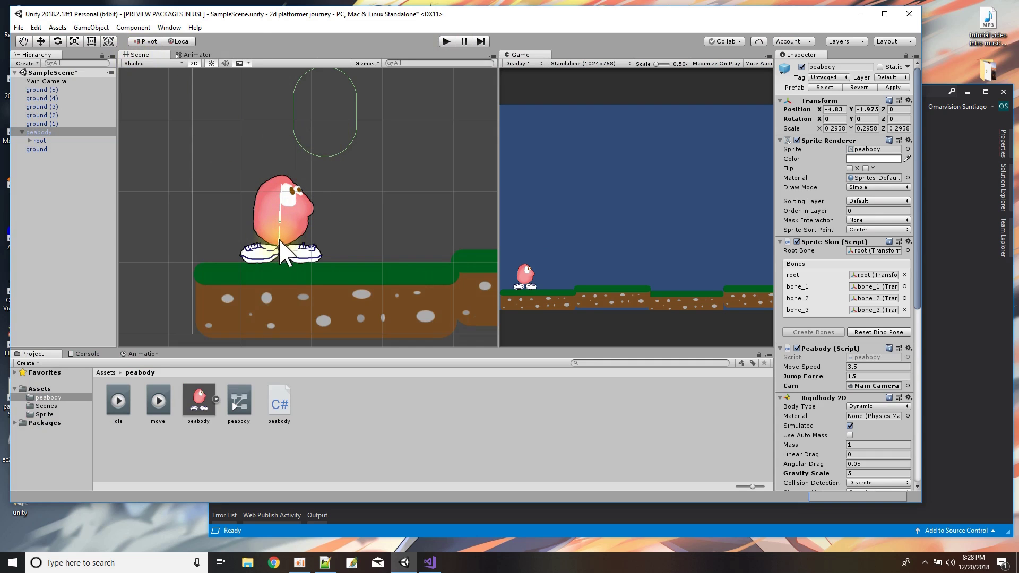
pyautogui.click(280, 247)
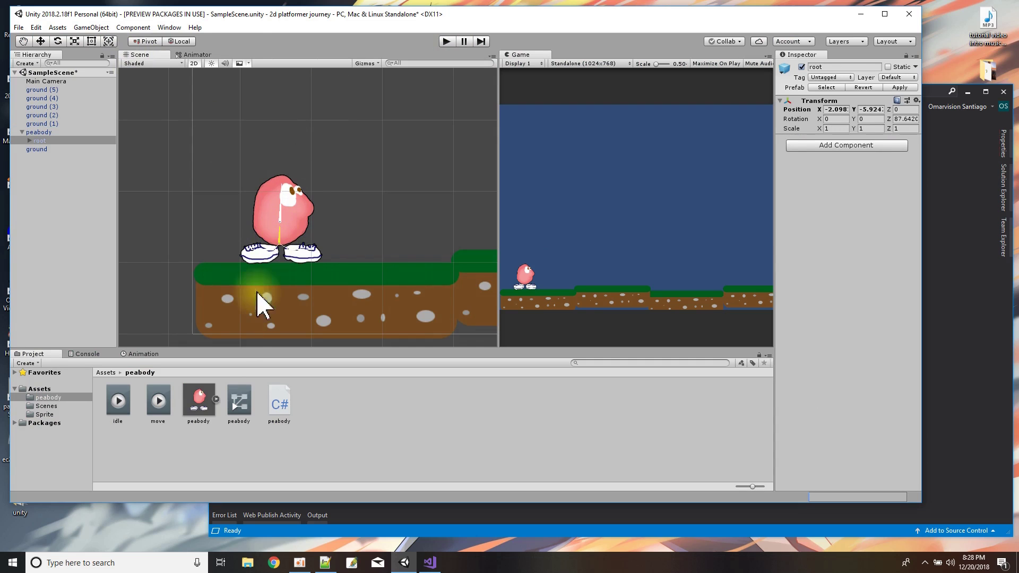
pyautogui.click(200, 410)
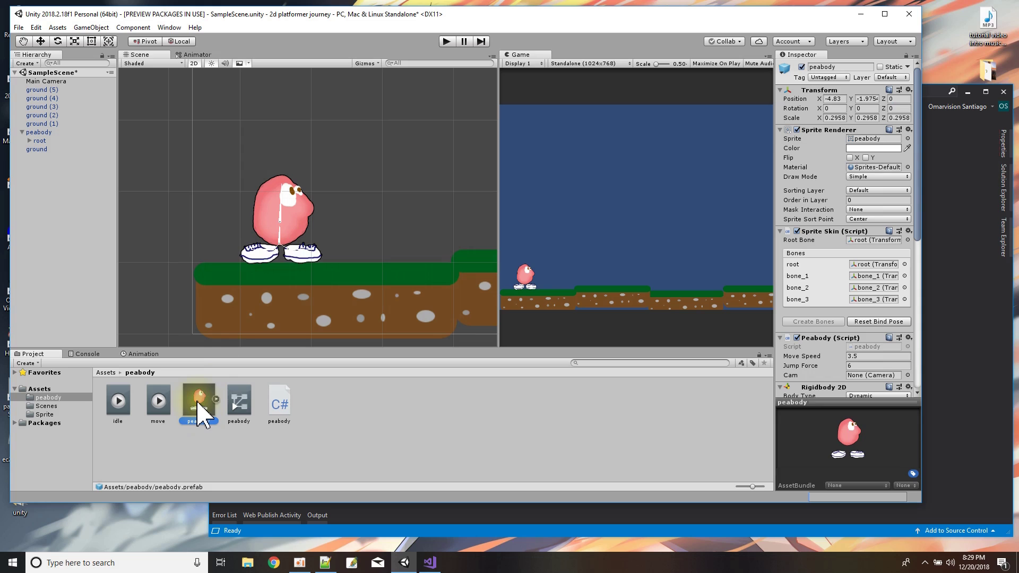
pyautogui.click(42, 132)
pyautogui.press('Delete')
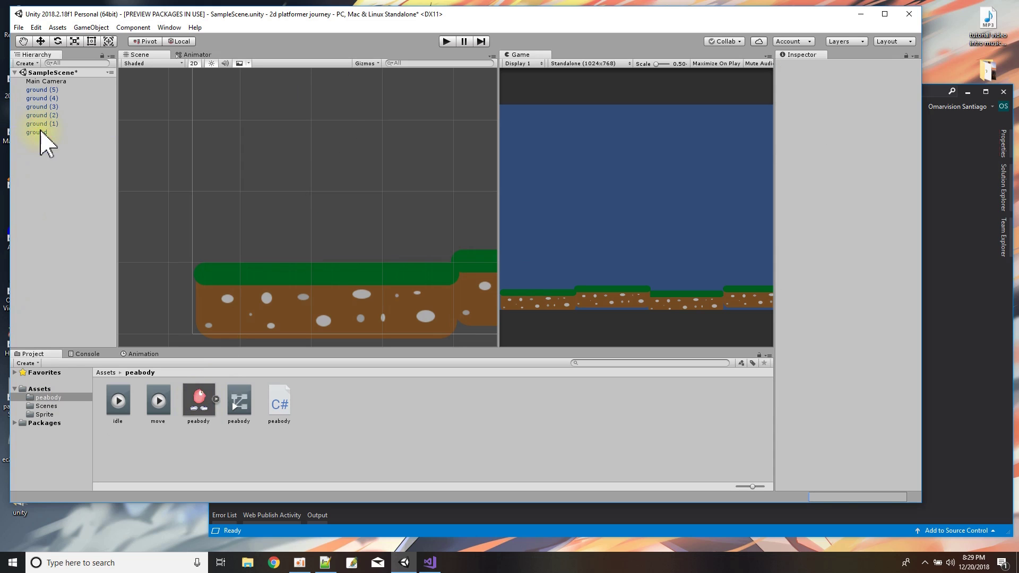
pyautogui.moveTo(201, 404); pyautogui.dragTo(295, 228)
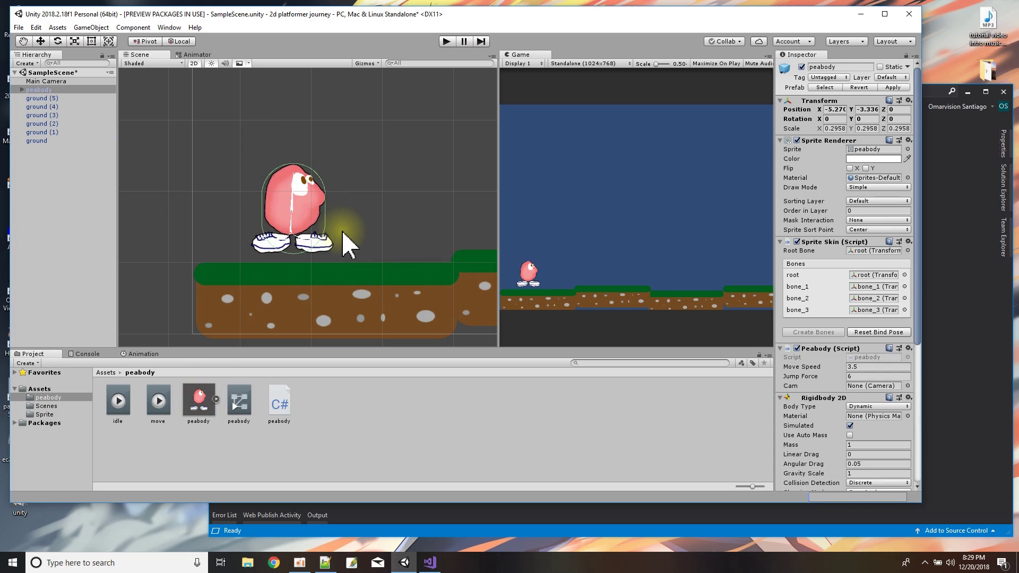
pyautogui.click(21, 89)
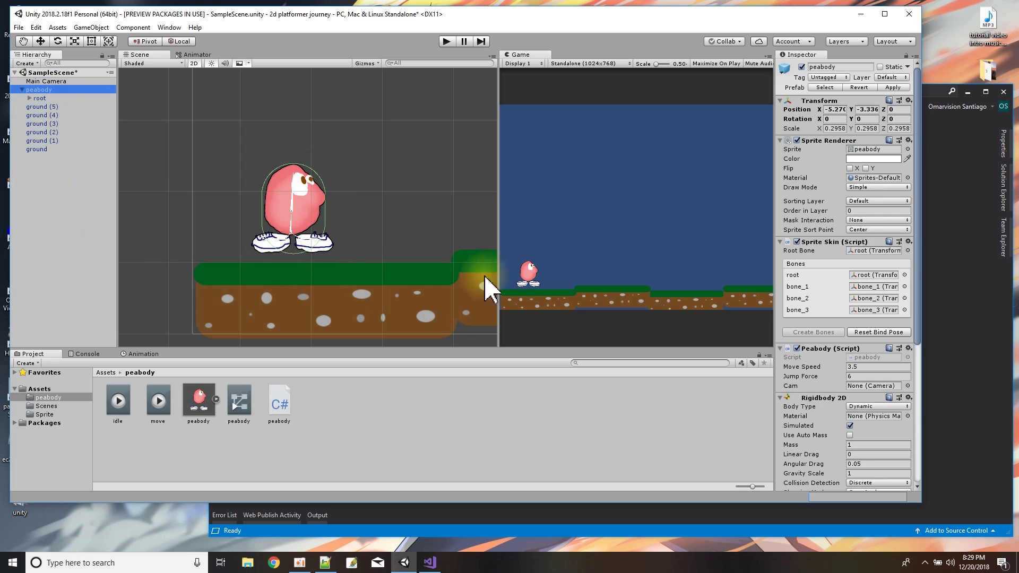
# Create an empty GameObject in SampleScene and name it Level
pyautogui.rightClick(37, 73)
pyautogui.moveTo(85, 199)
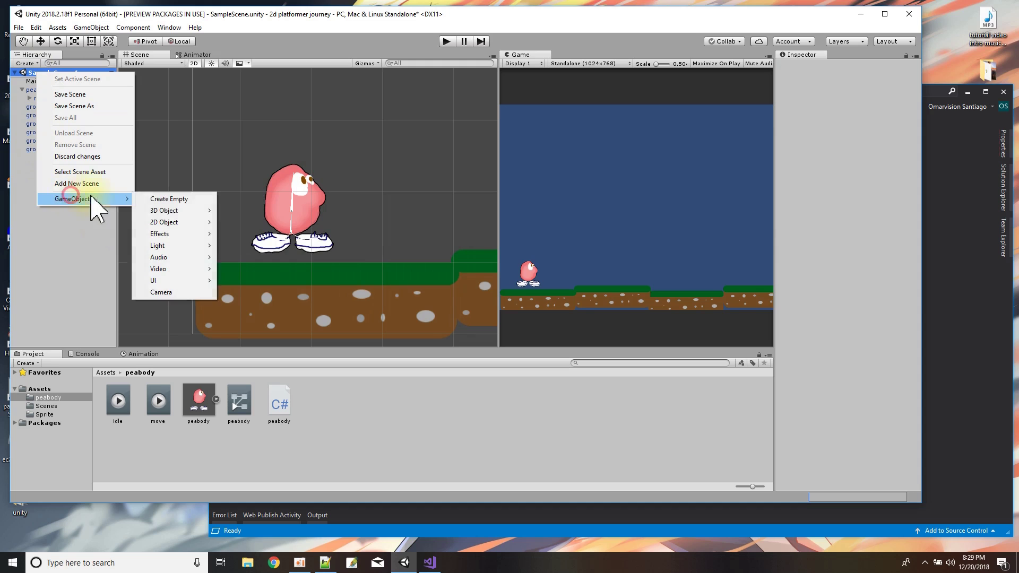
pyautogui.click(165, 199)
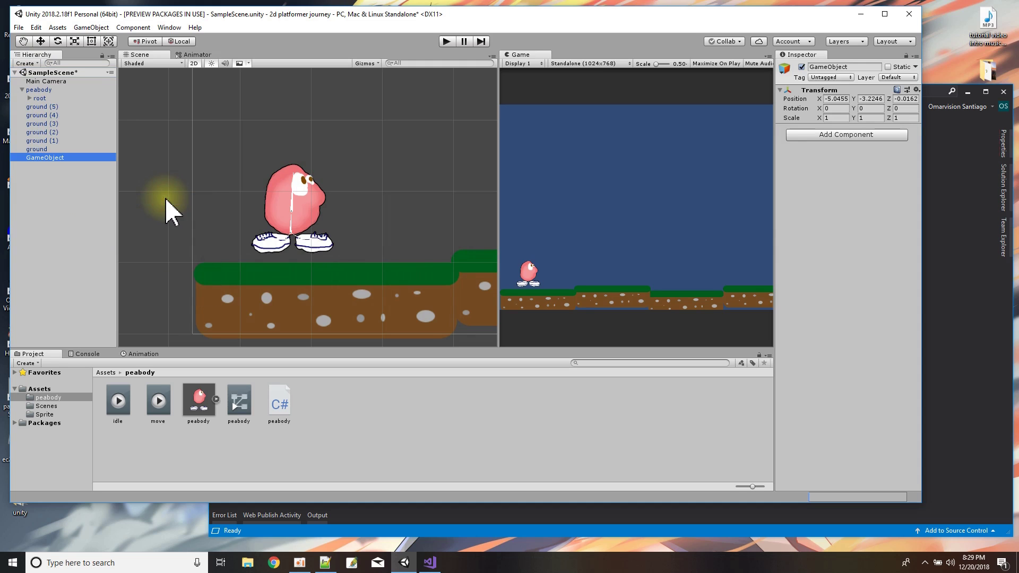
pyautogui.press('e')
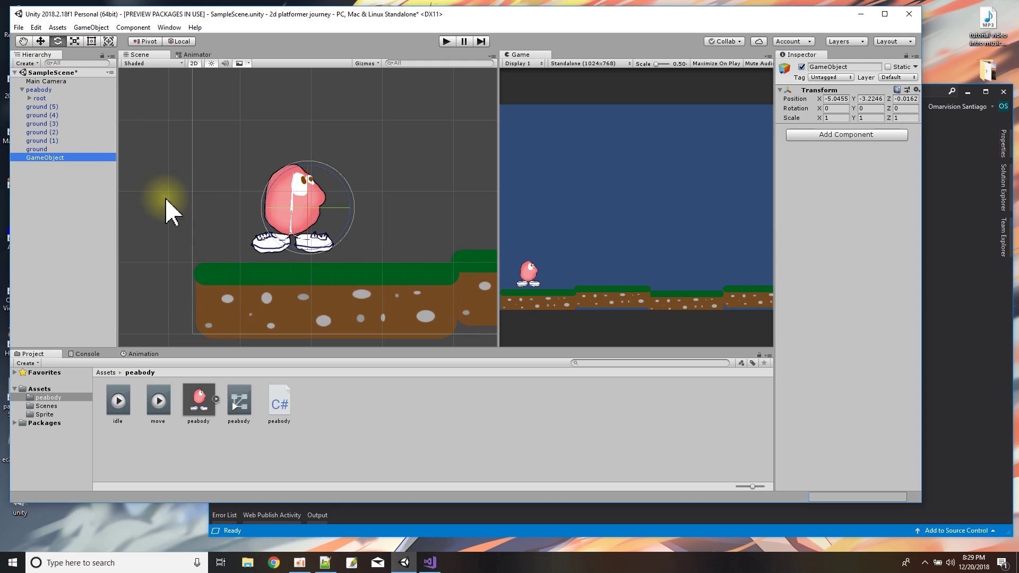
pyautogui.click(61, 158)
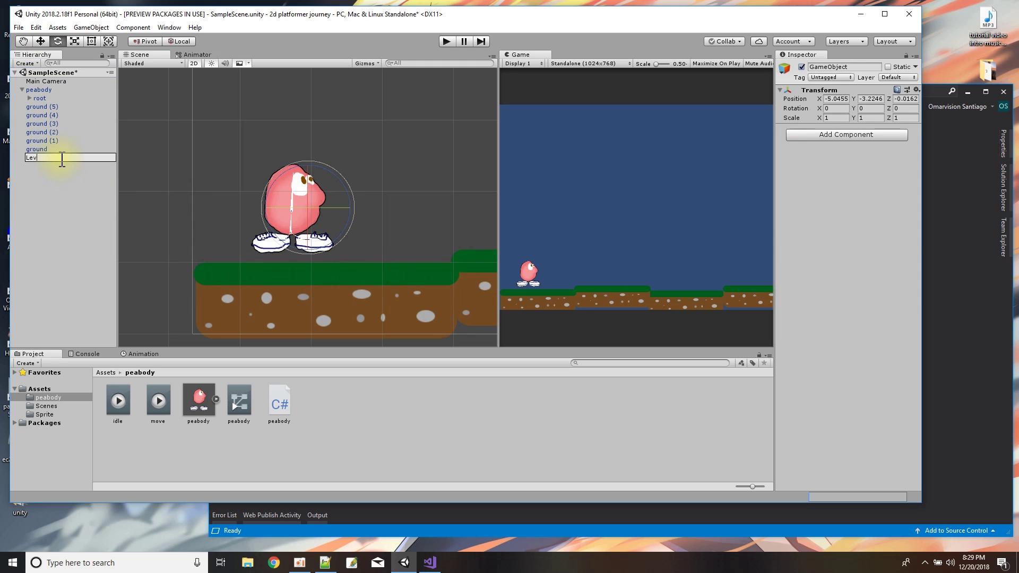
pyautogui.press('Return')
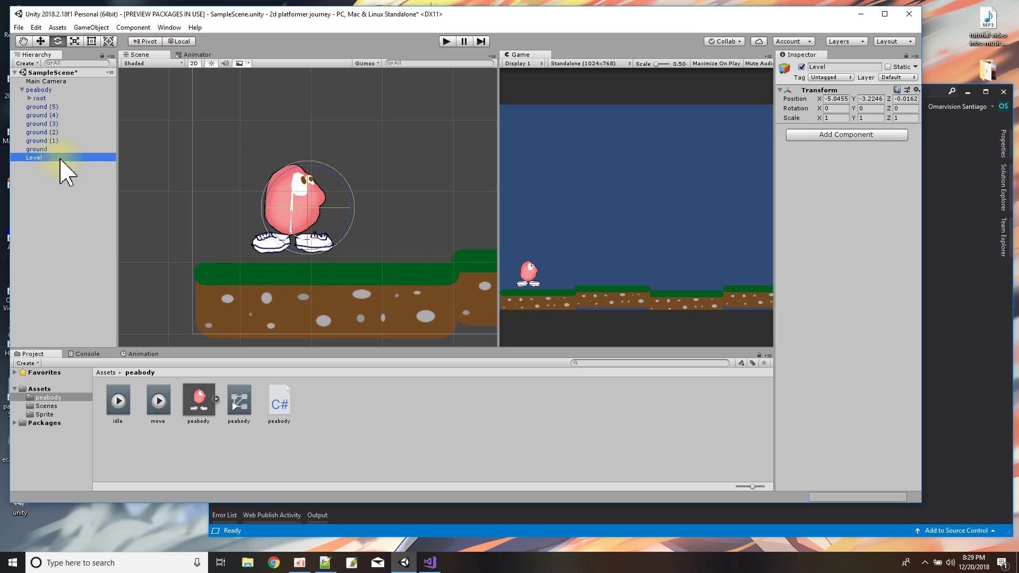
# Move the six ground pieces into Level, then back out to the scene root
pyautogui.click(42, 107)
pyautogui.keyDown('shift'); pyautogui.click(37, 150); pyautogui.keyUp('shift')
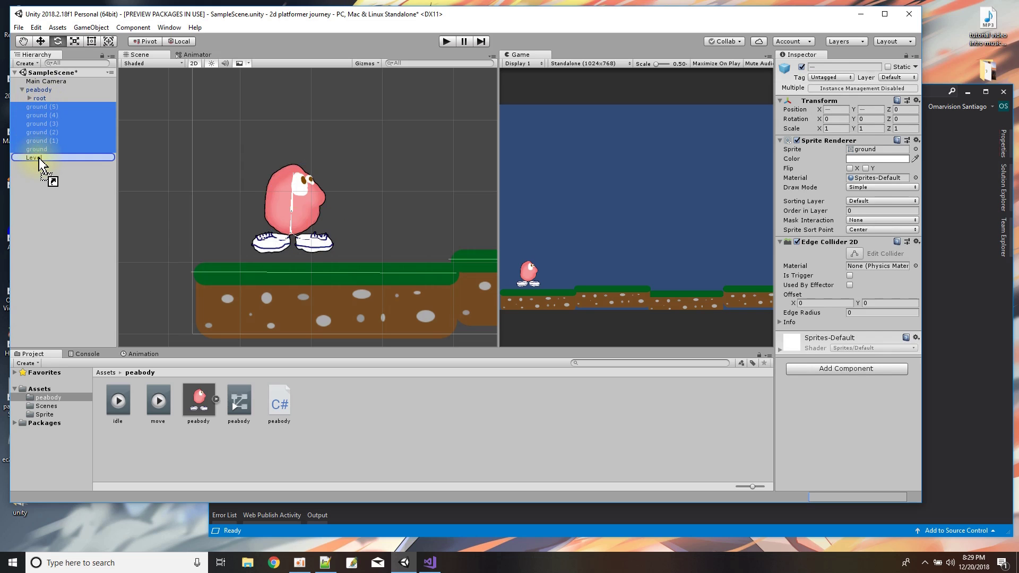
pyautogui.moveTo(39, 157); pyautogui.dragTo(39, 158)
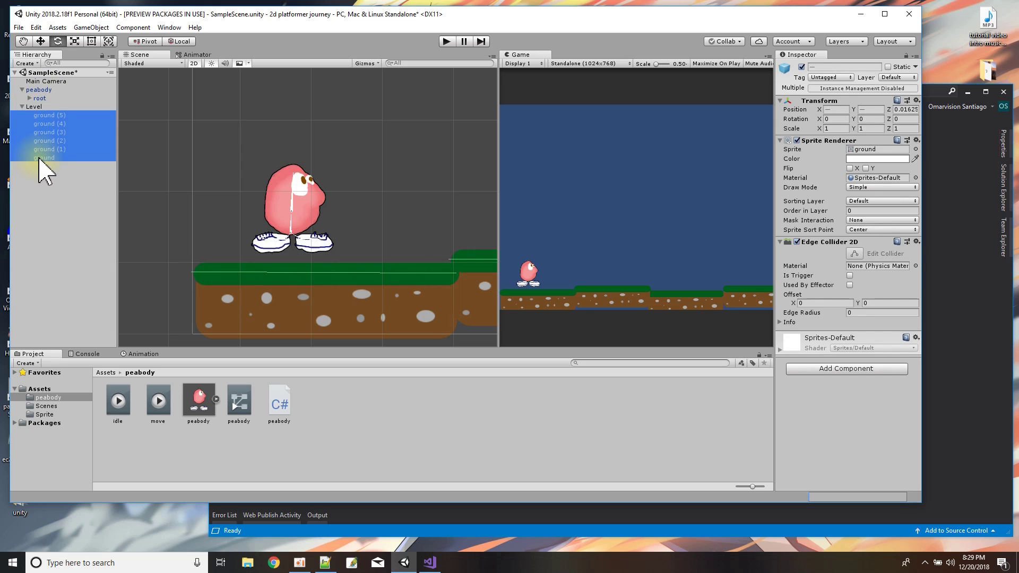
pyautogui.click(22, 107)
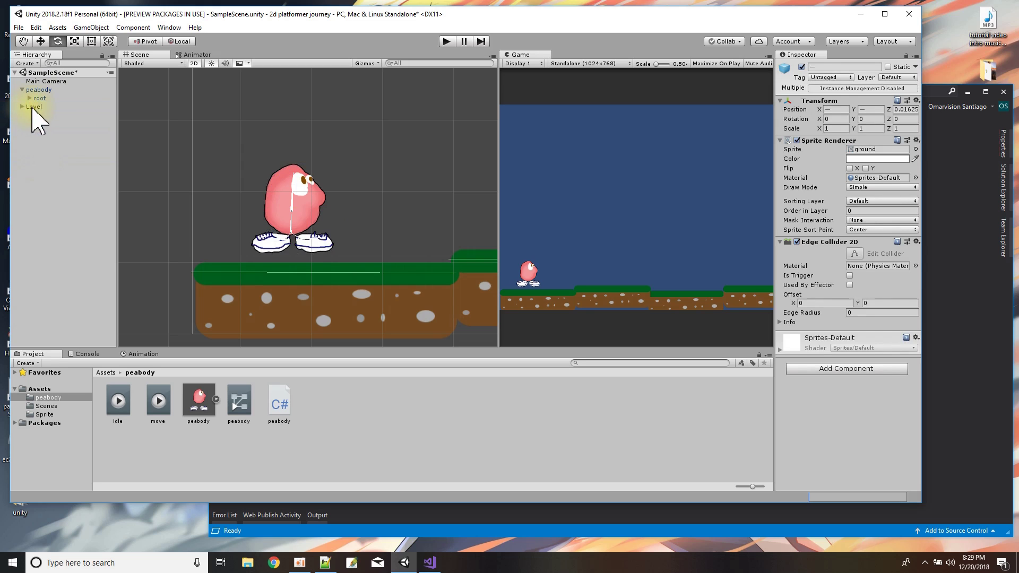
pyautogui.click(33, 107)
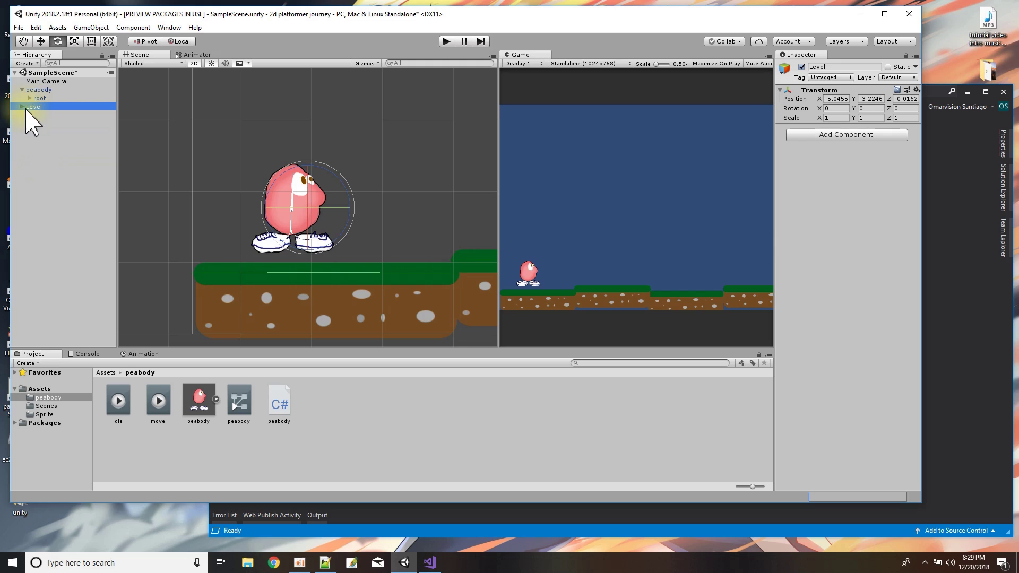
pyautogui.click(21, 107)
pyautogui.click(35, 115)
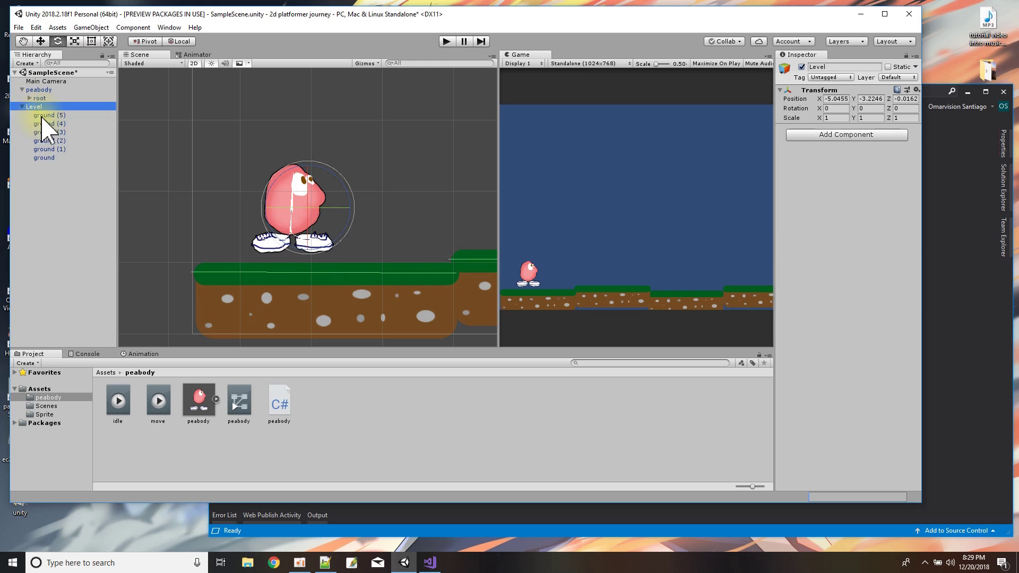
pyautogui.keyDown('shift'); pyautogui.click(45, 158); pyautogui.keyUp('shift')
pyautogui.moveTo(49, 116); pyautogui.dragTo(45, 89)
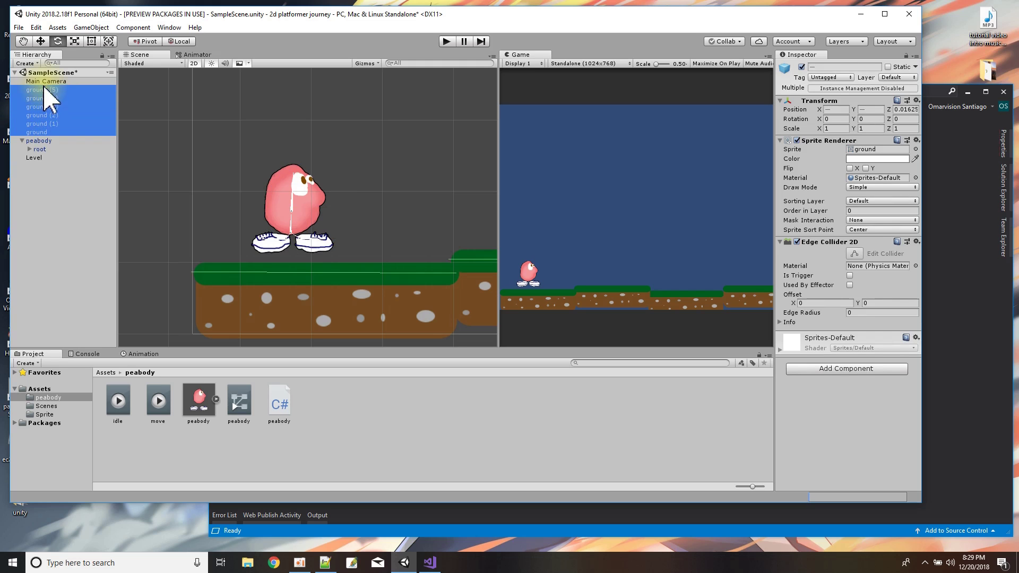
# Reset Level's Transform to 0,0,0 and parent all six ground pieces under it
pyautogui.click(34, 158)
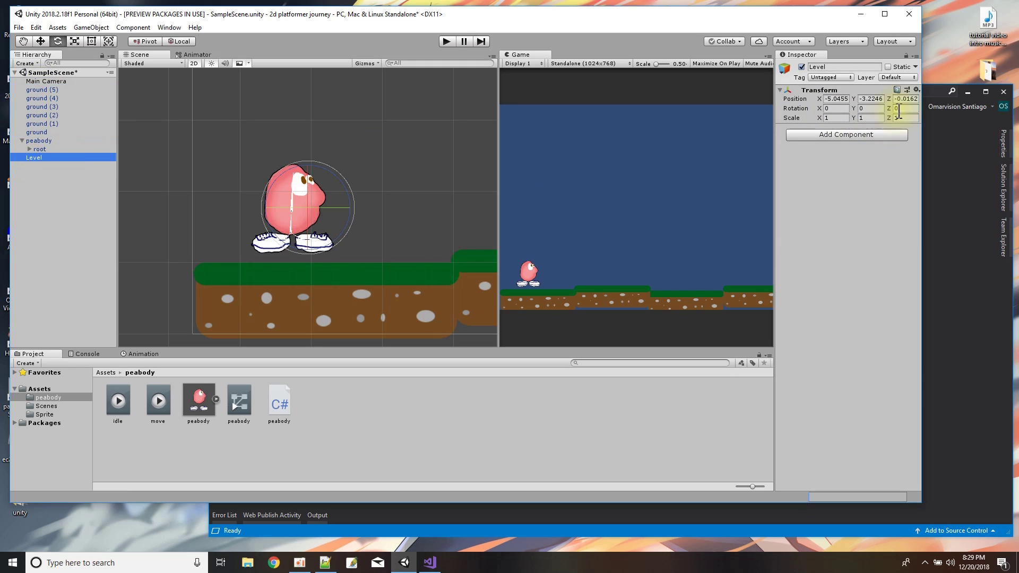
pyautogui.click(916, 90)
pyautogui.click(919, 102)
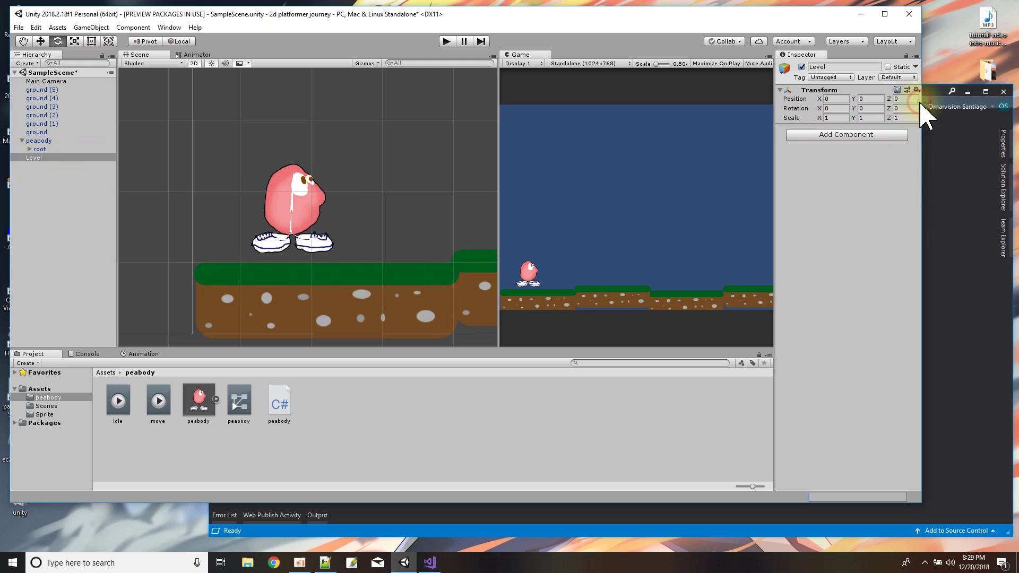
pyautogui.click(36, 90)
pyautogui.keyDown('shift'); pyautogui.click(34, 132); pyautogui.keyUp('shift')
pyautogui.moveTo(34, 132); pyautogui.dragTo(37, 157)
pyautogui.click(23, 106)
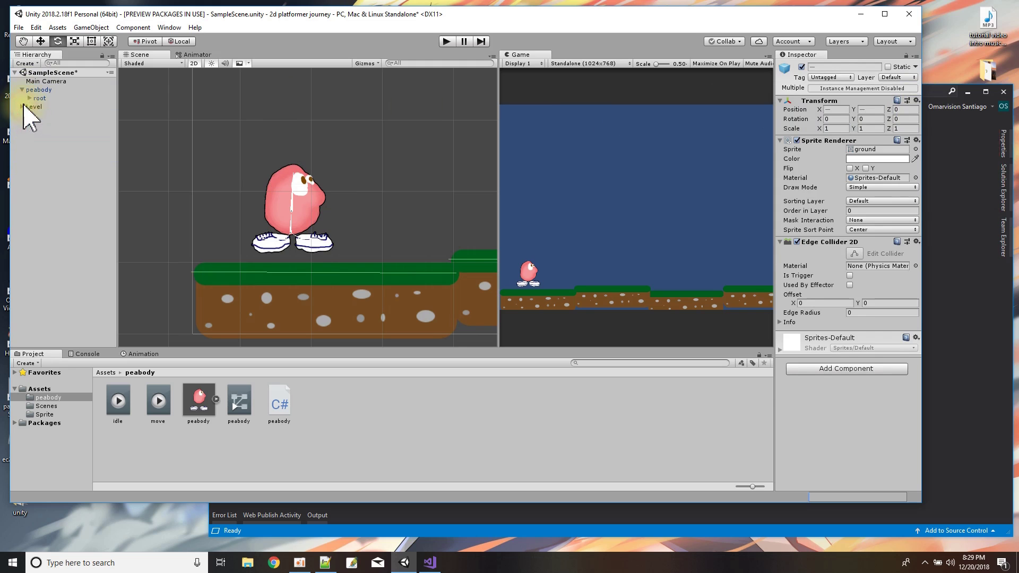
pyautogui.click(37, 90)
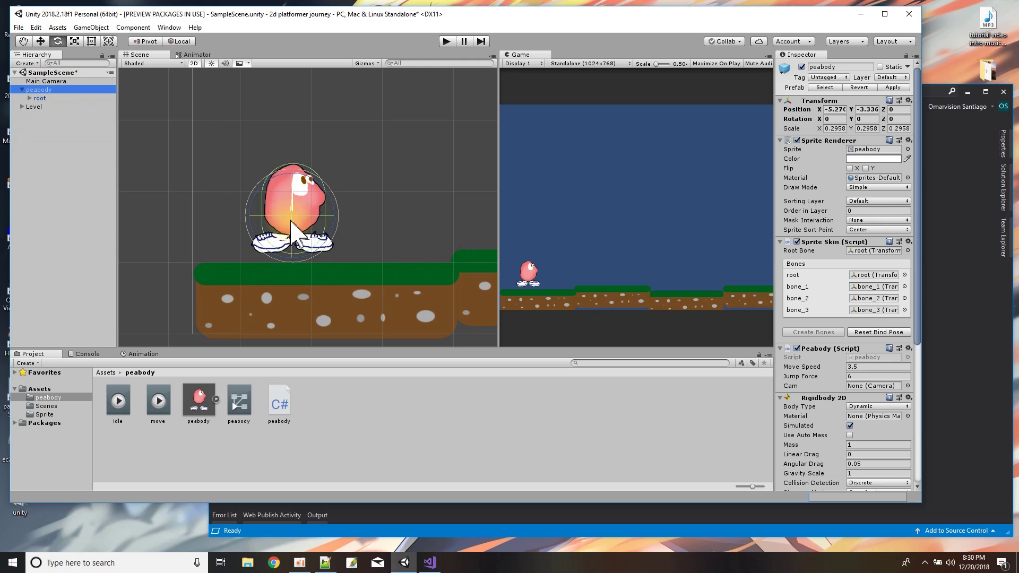
# Add an Animator to peabody via Add Component > Miscellaneous > Animator in the Inspector
pyautogui.scroll(-7, 881, 366)
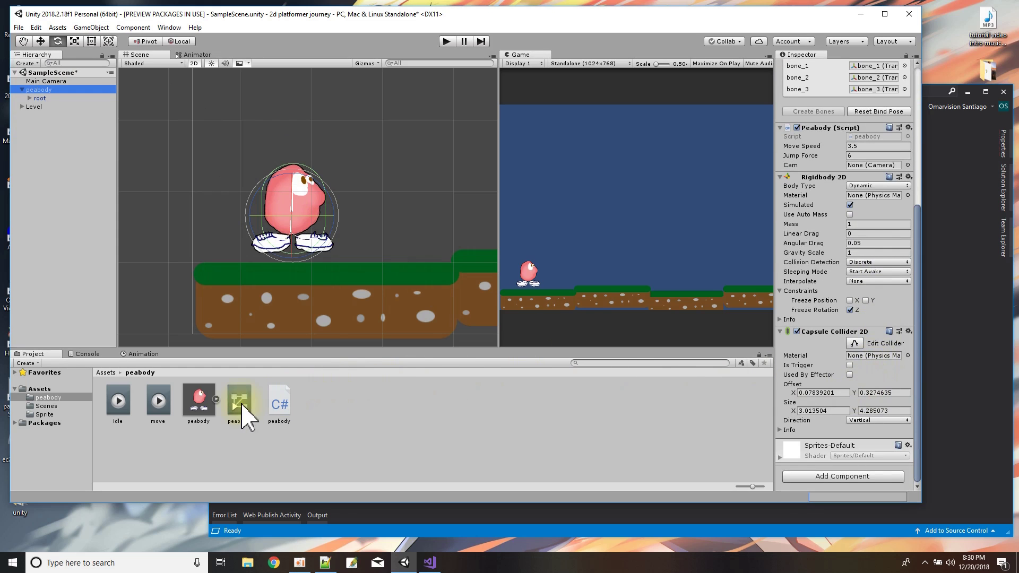
pyautogui.moveTo(239, 412); pyautogui.dragTo(822, 468)
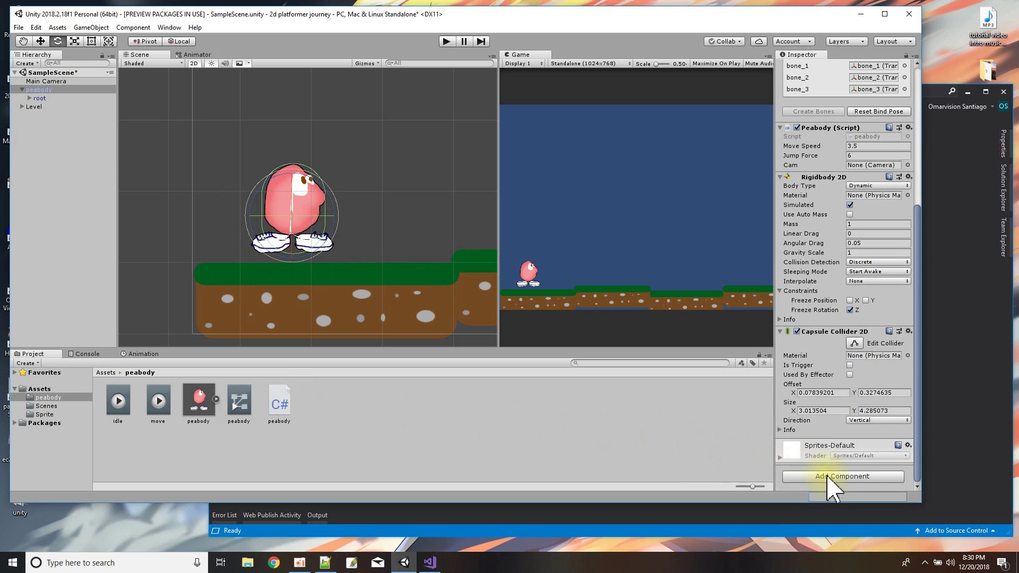
pyautogui.scroll(6, 783, 297)
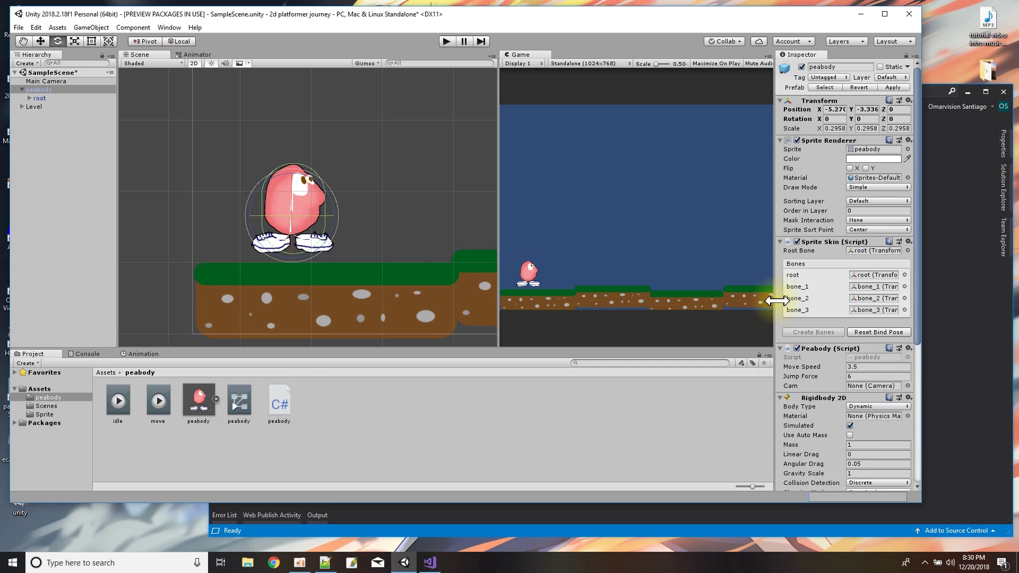
pyautogui.scroll(-5, 777, 301)
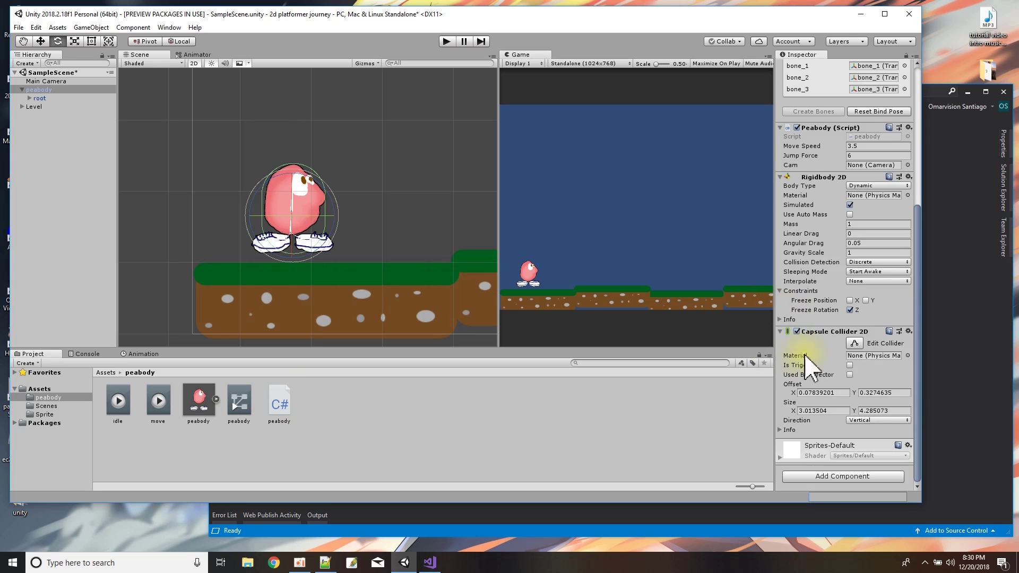
pyautogui.click(833, 477)
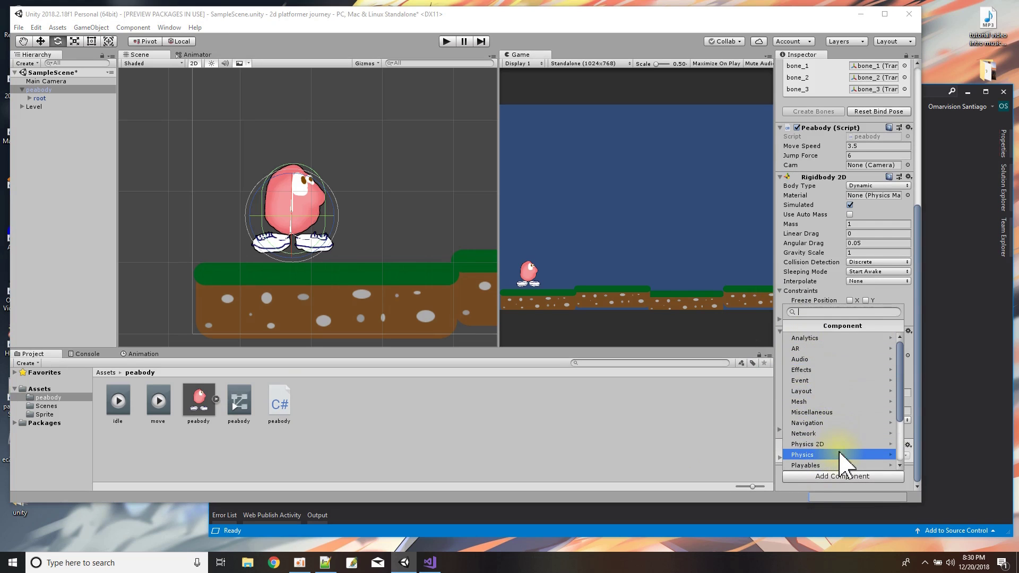
pyautogui.scroll(-3, 845, 451)
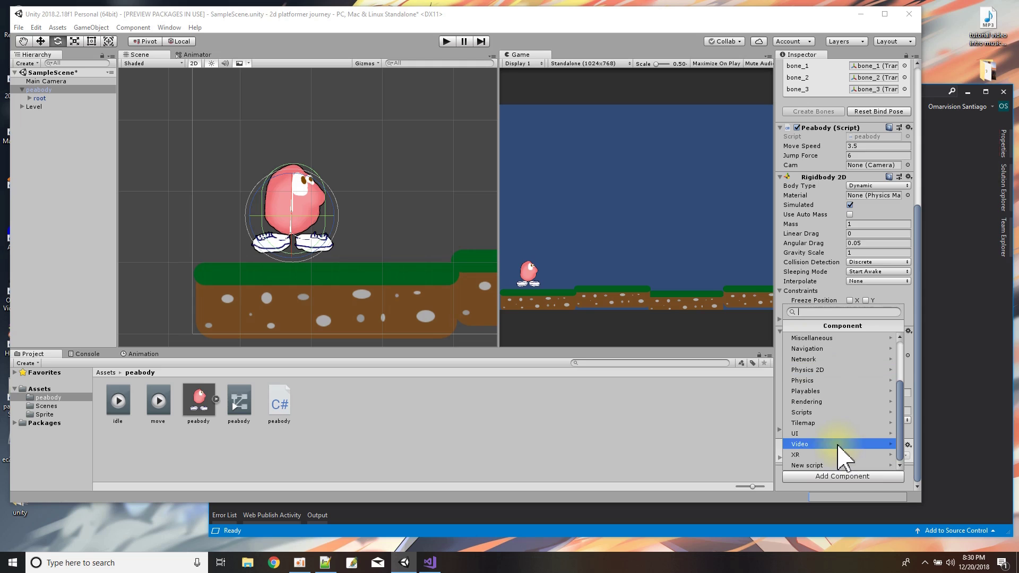
pyautogui.click(819, 371)
pyautogui.scroll(-4, 825, 374)
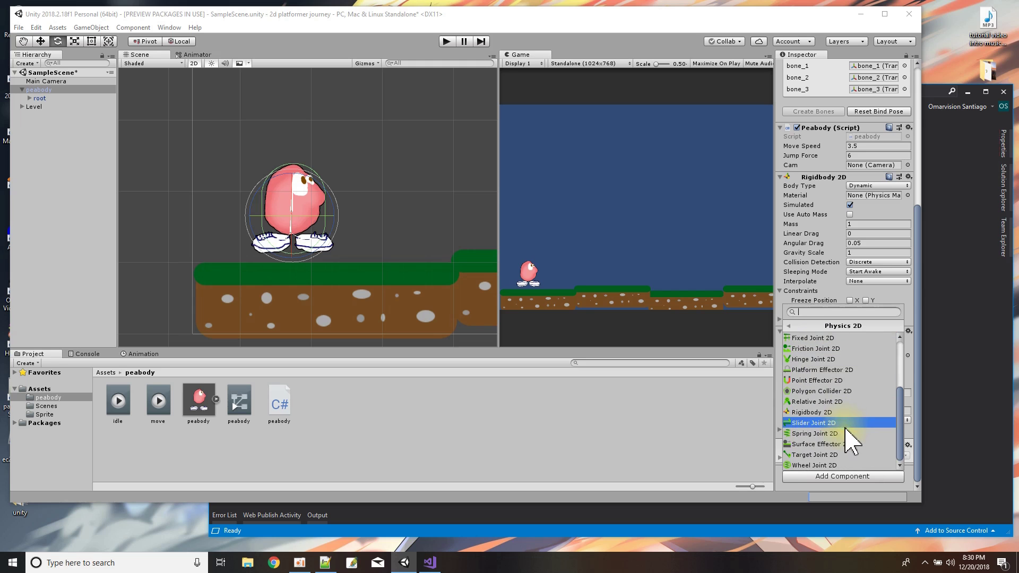
pyautogui.click(824, 481)
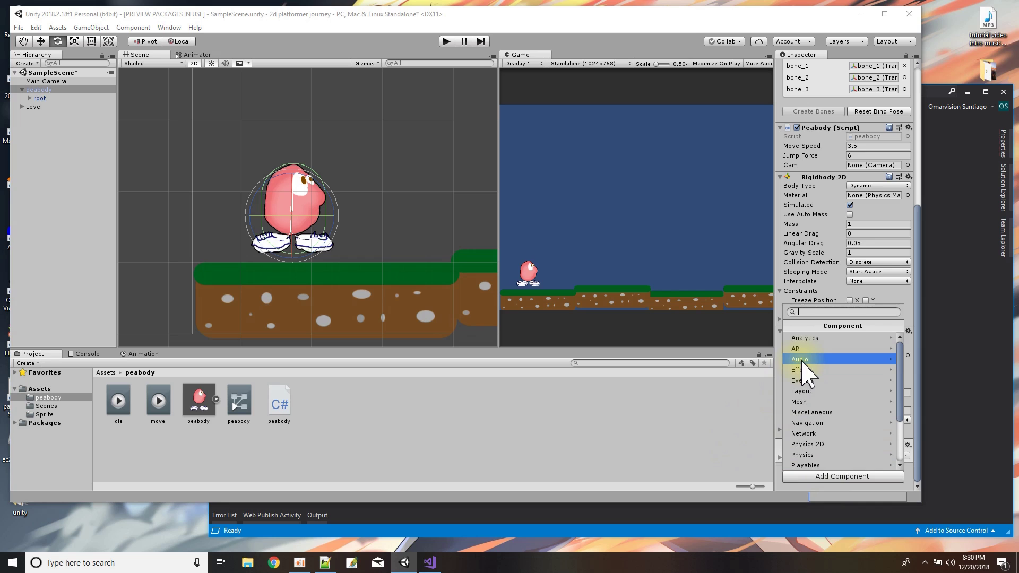
pyautogui.click(831, 413)
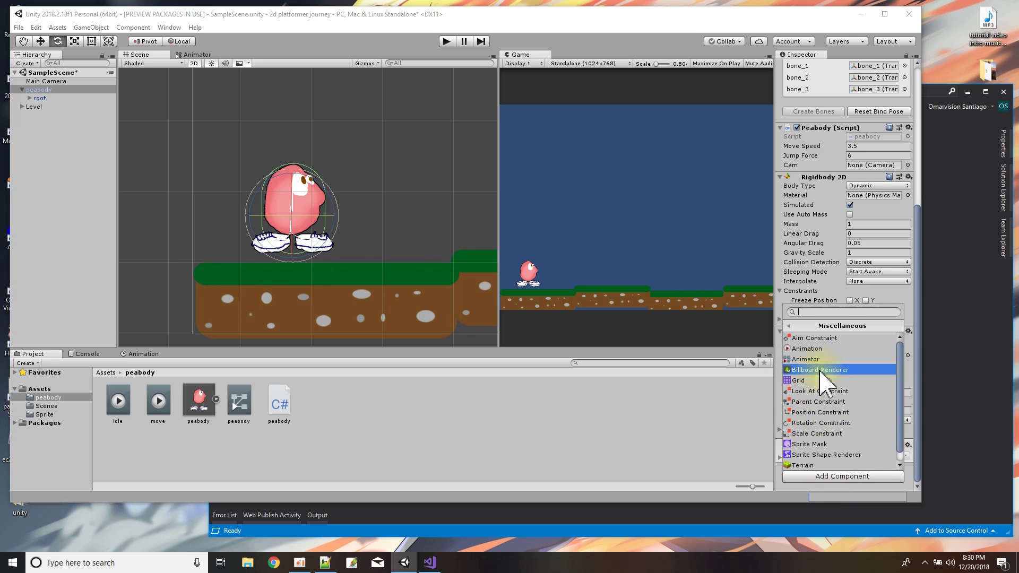
pyautogui.click(807, 360)
pyautogui.scroll(-3, 868, 451)
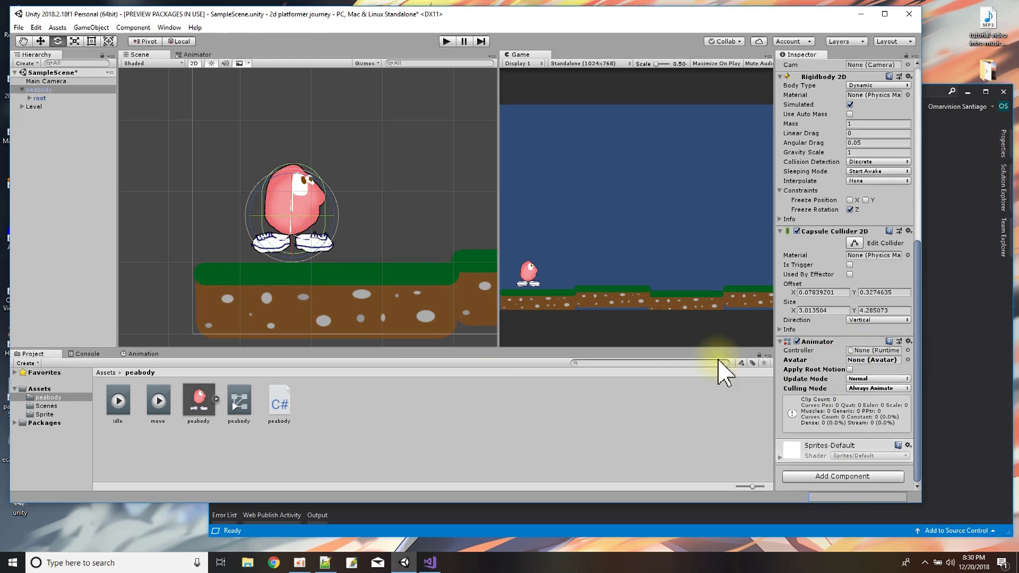
# Assign the peabody controller to peabody's Animator and run a brief play test
pyautogui.moveTo(248, 417); pyautogui.dragTo(869, 352)
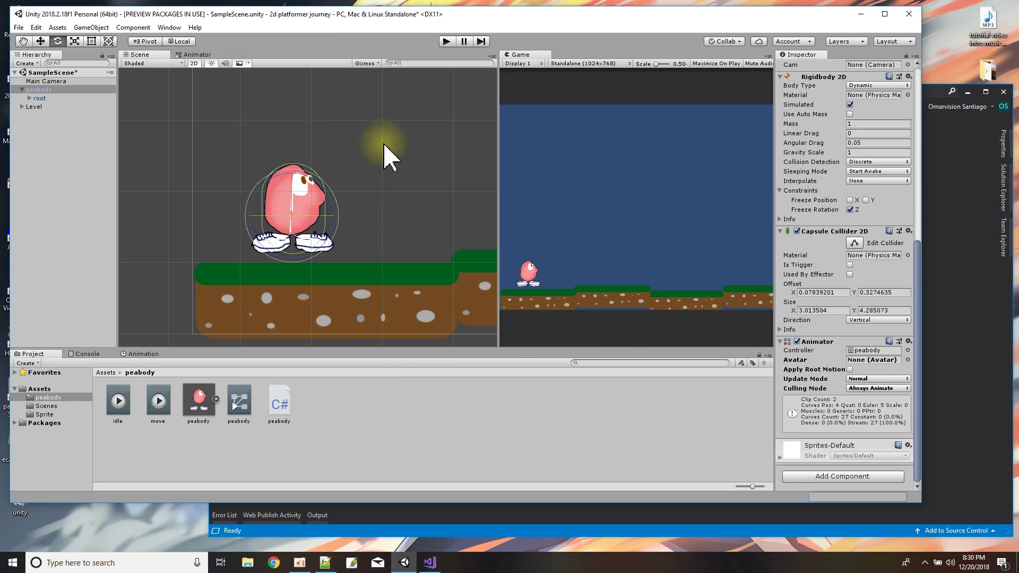
pyautogui.click(447, 42)
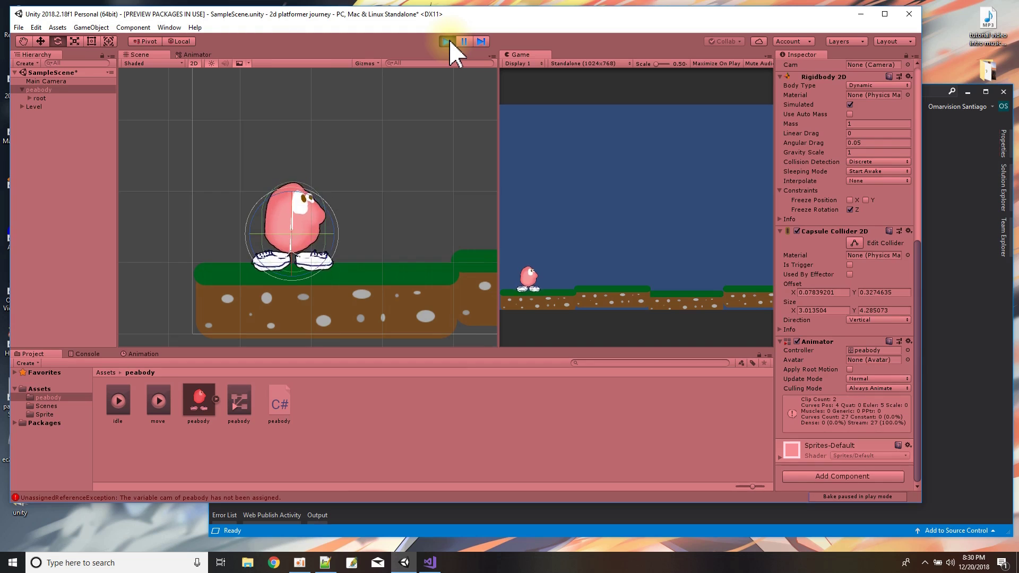
pyautogui.click(447, 42)
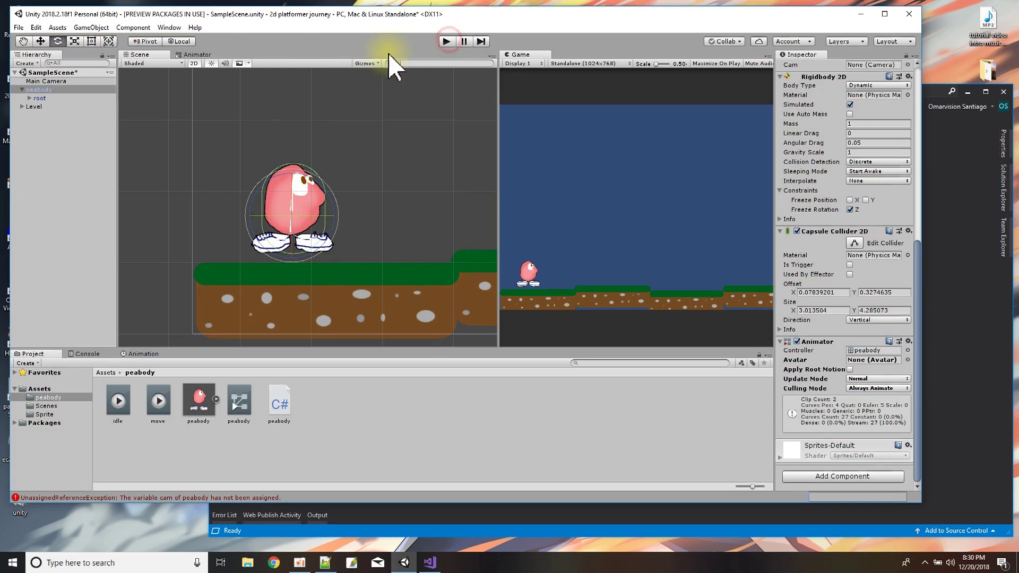
# Add a transition from the idle state to the move state in the Animator graph
pyautogui.click(194, 56)
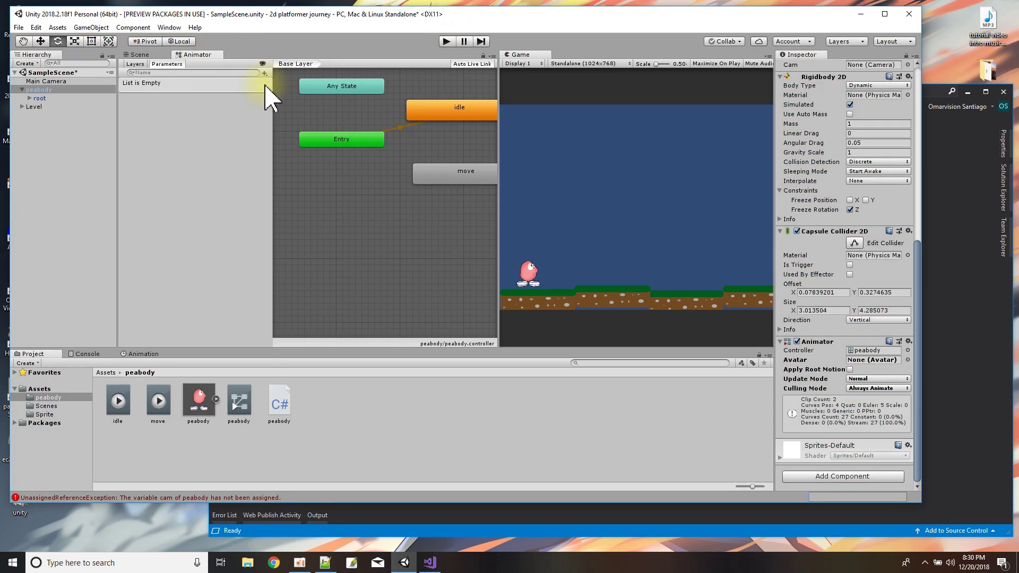
pyautogui.moveTo(272, 221); pyautogui.dragTo(146, 228)
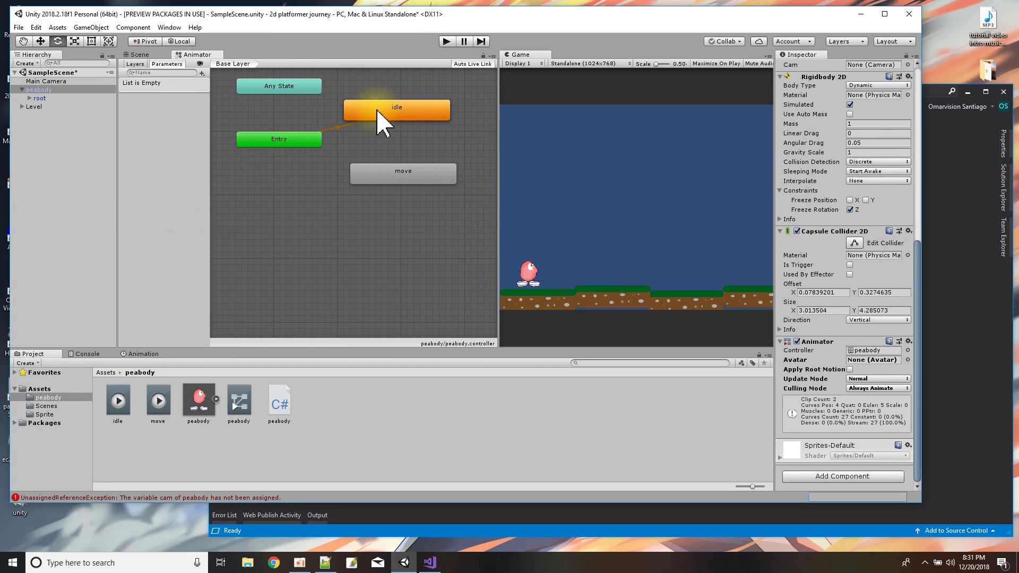
pyautogui.rightClick(378, 117)
pyautogui.click(392, 120)
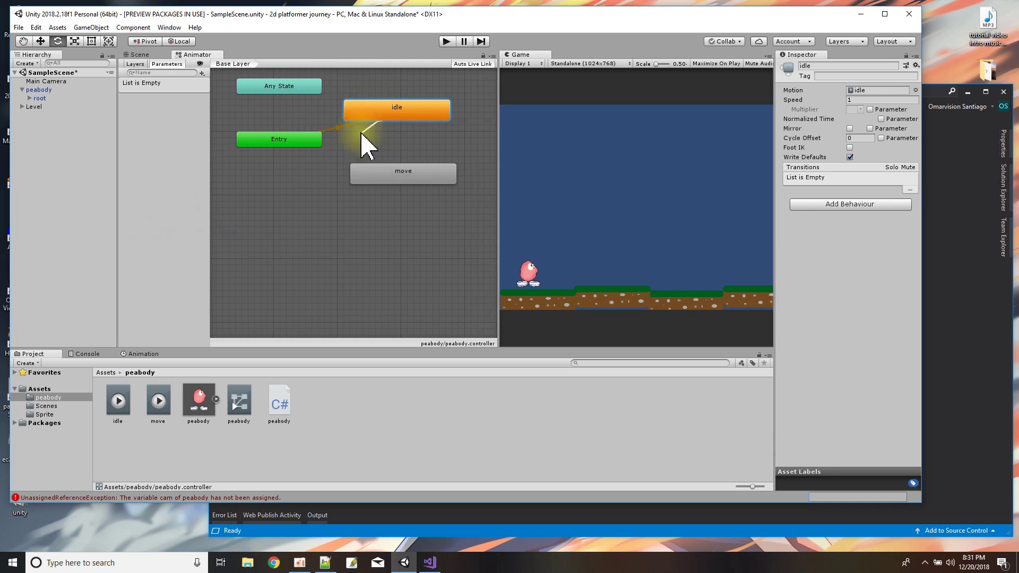
pyautogui.click(397, 173)
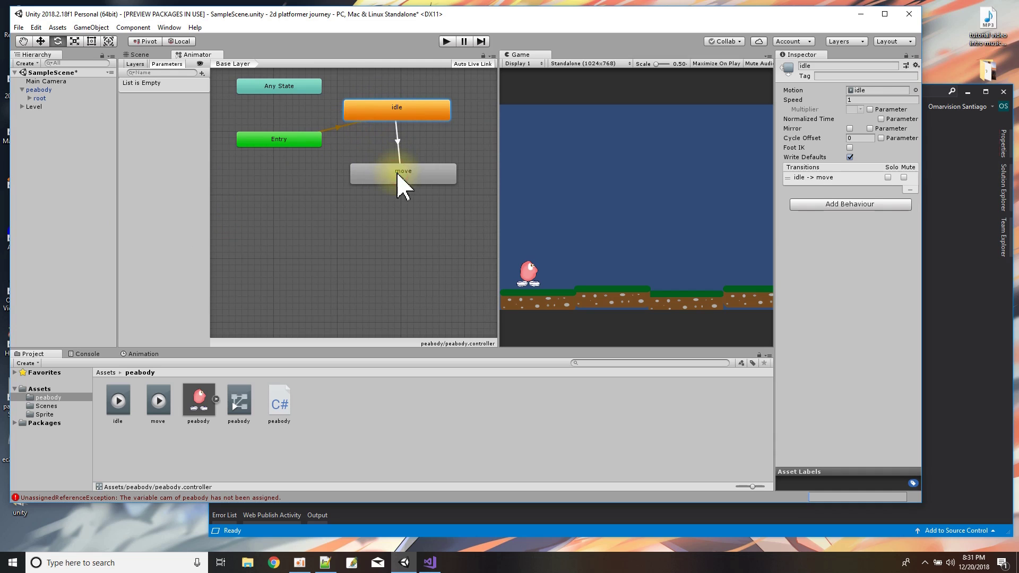
# Play-test the idle-to-move transition, then select peabody in the Hierarchy
pyautogui.click(446, 42)
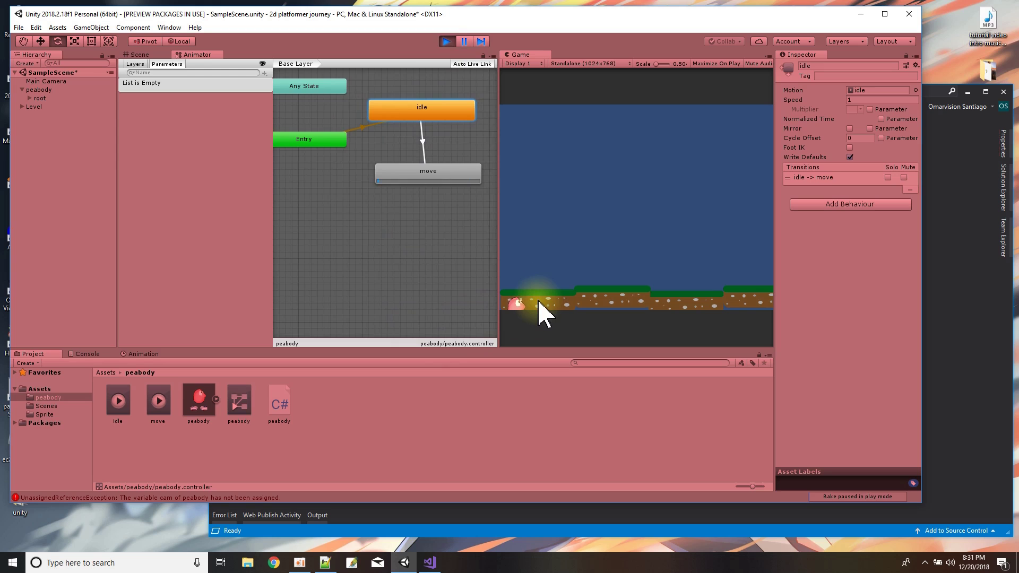
pyautogui.click(447, 42)
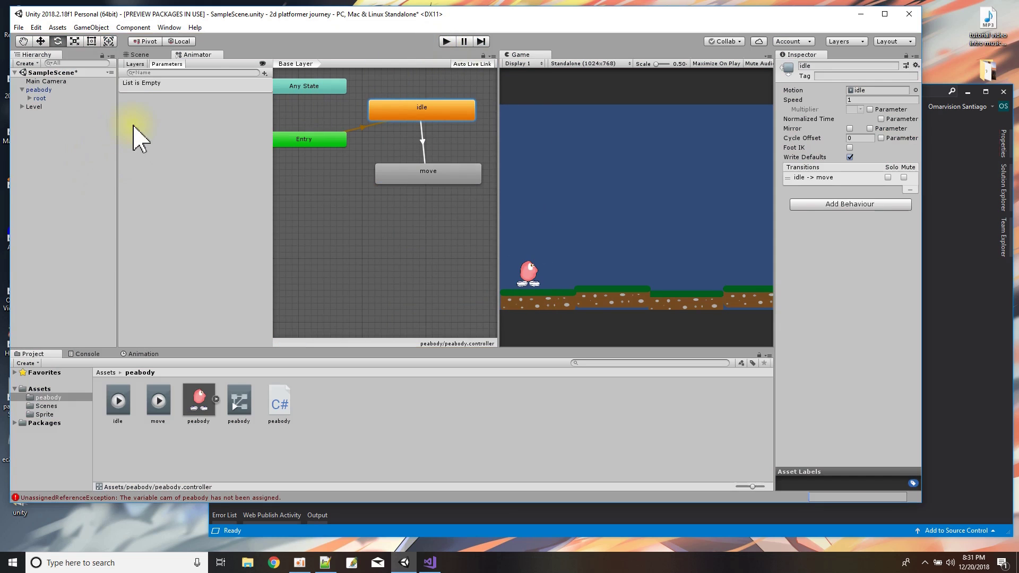
pyautogui.click(35, 89)
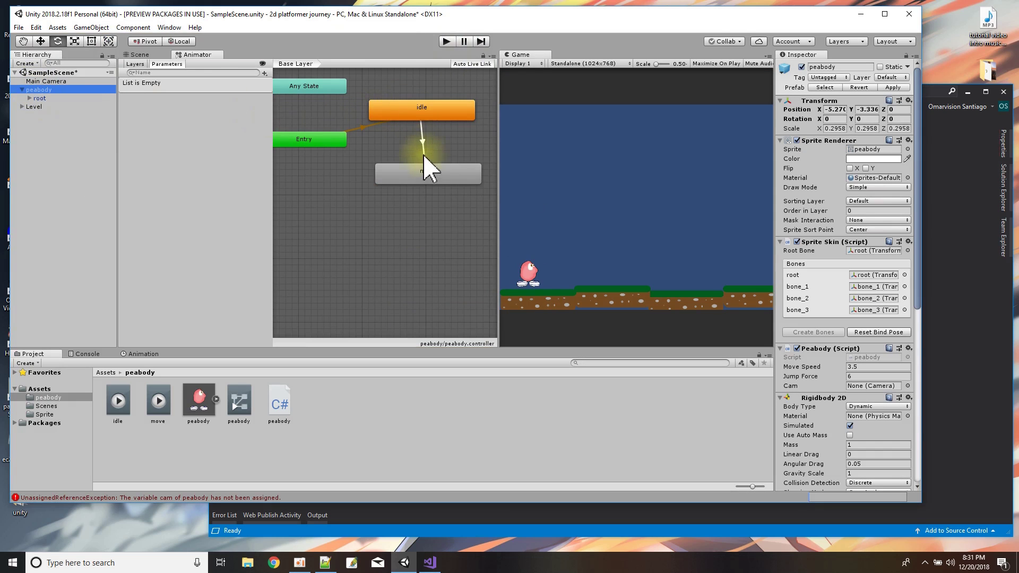
# Switch to the Scene view and run a short play test of peabody
pyautogui.click(139, 54)
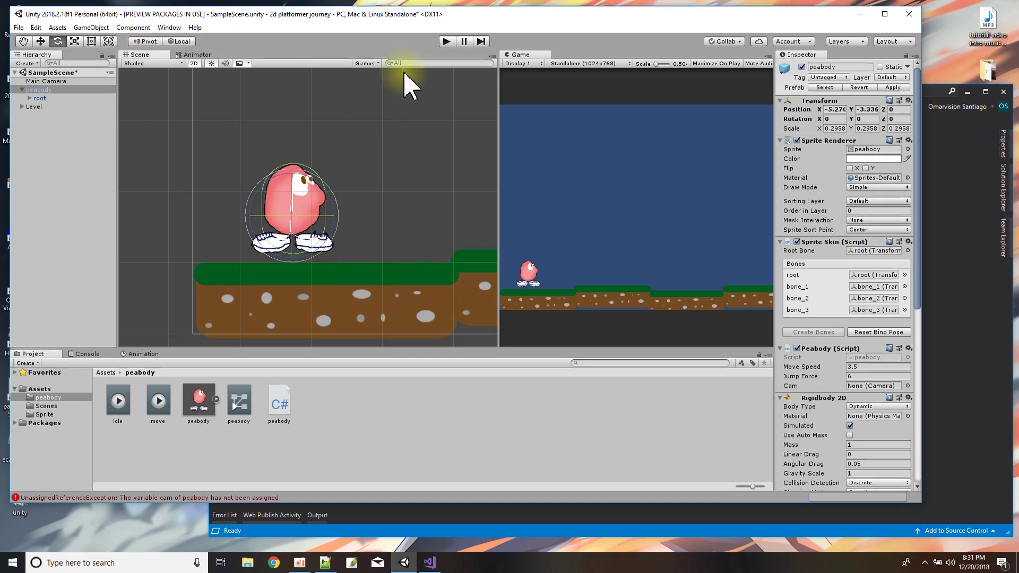
pyautogui.click(446, 41)
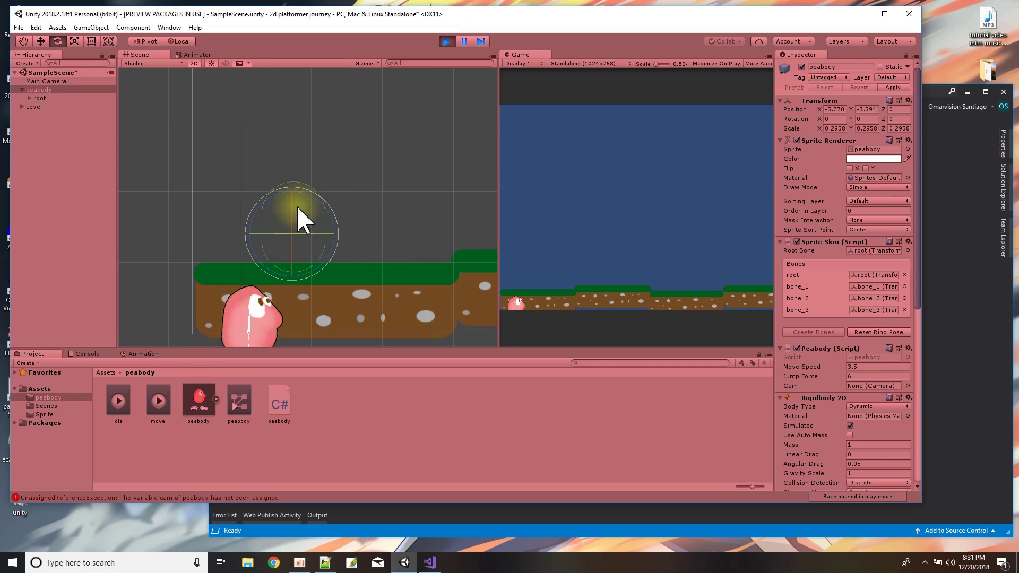
pyautogui.click(447, 42)
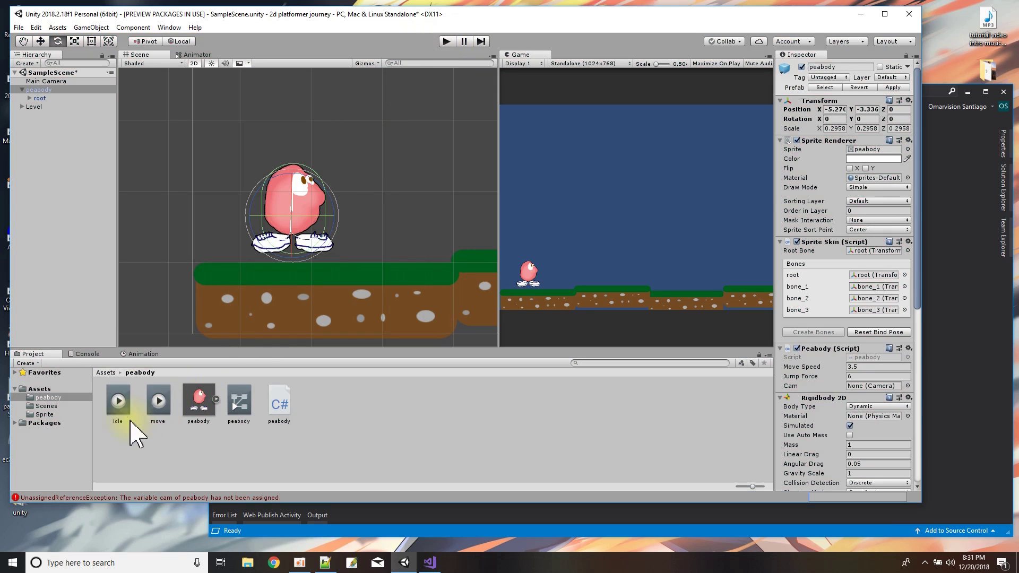
# Open the Animation window for peabody and inspect the idle clip's root and bone_1–3 tracks
pyautogui.click(158, 406)
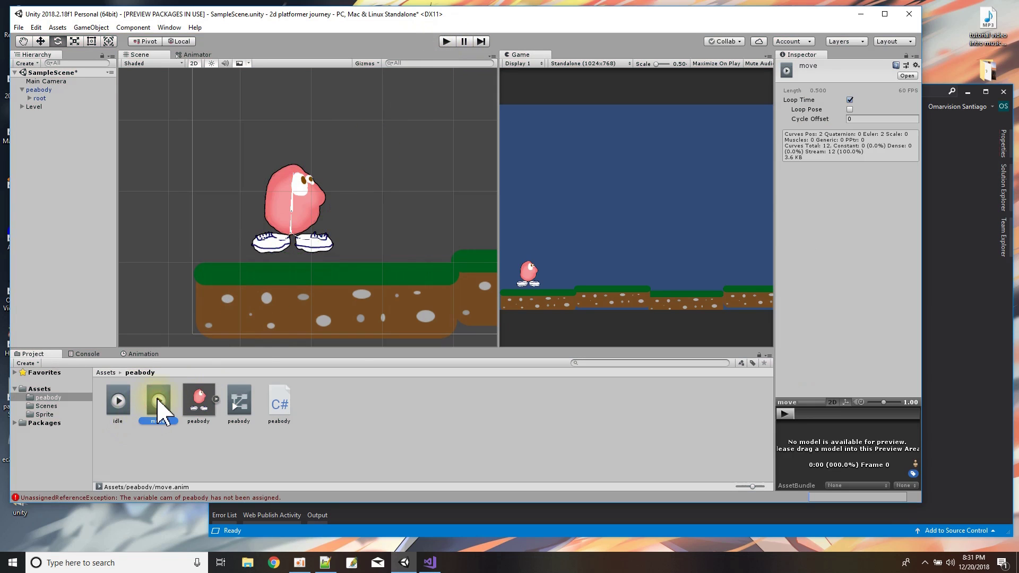
pyautogui.click(142, 354)
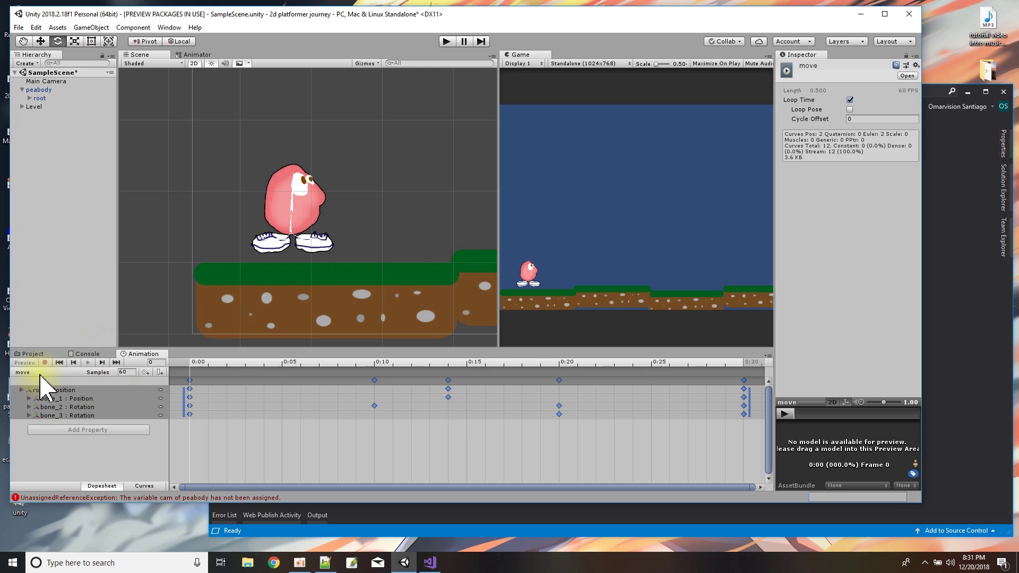
pyautogui.click(37, 90)
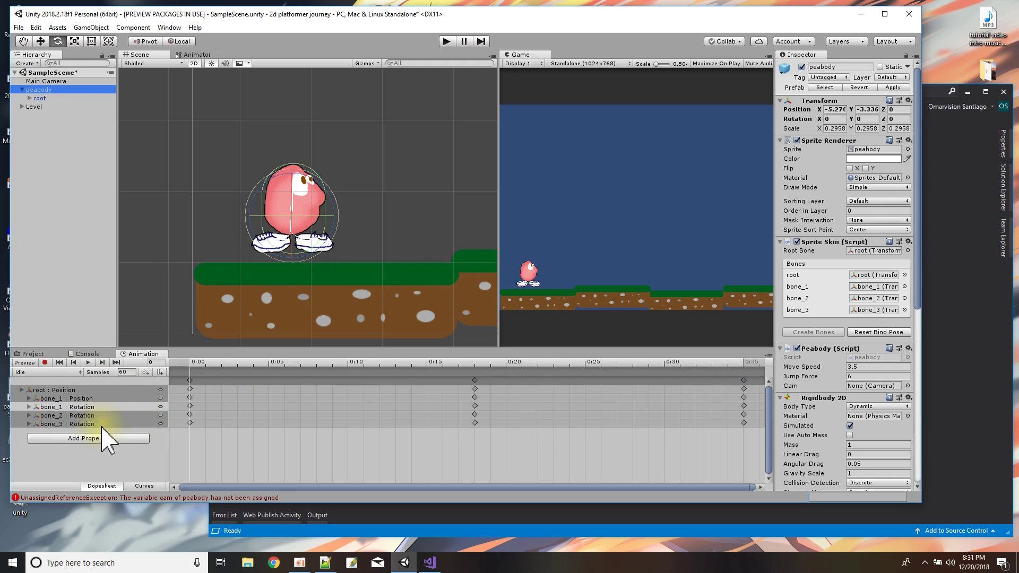
pyautogui.click(83, 399)
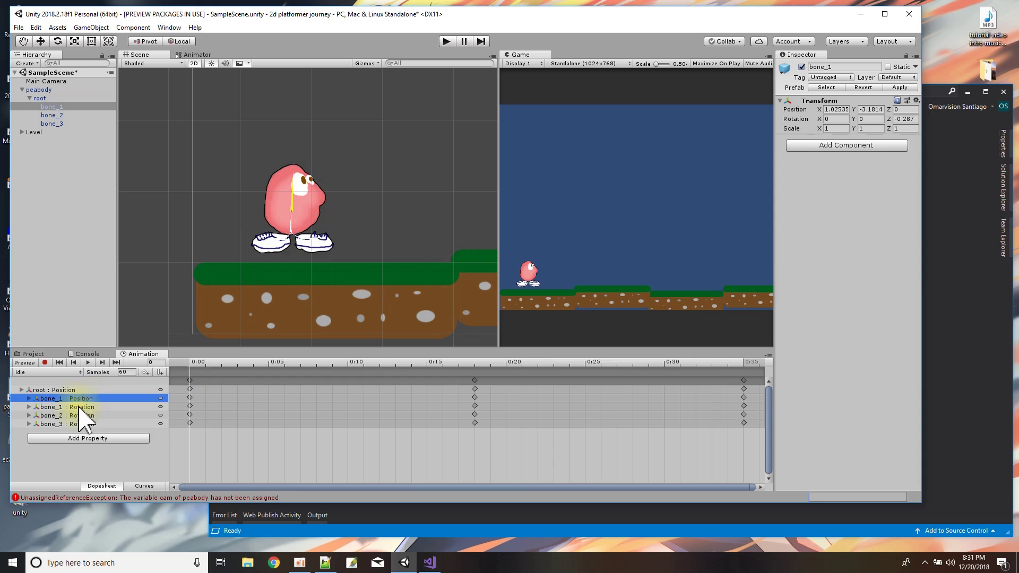
pyautogui.click(79, 407)
pyautogui.click(80, 416)
pyautogui.click(78, 424)
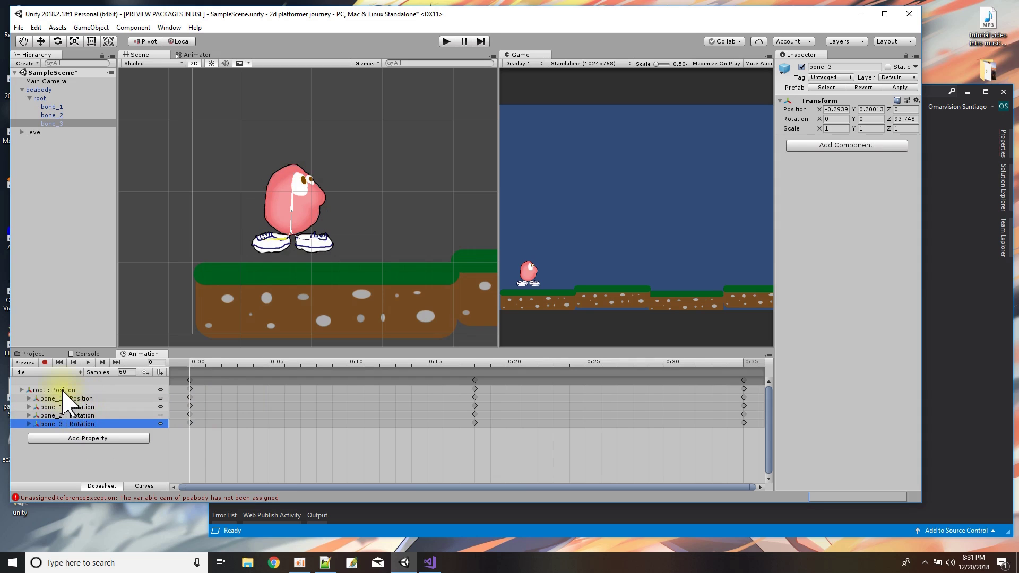
pyautogui.click(62, 390)
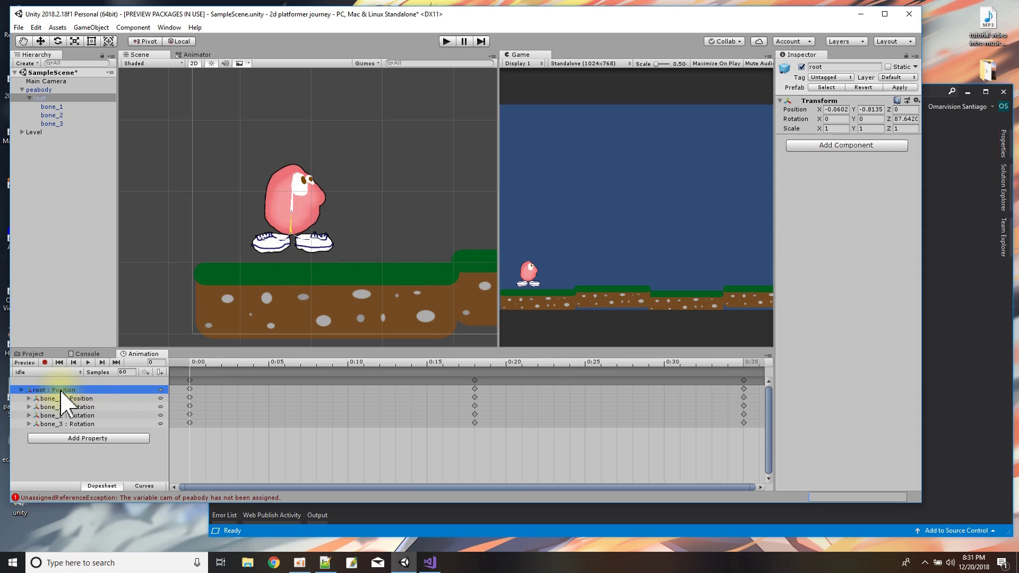
# Switch to the move clip and inspect its root Position and bone Rotation tracks
pyautogui.click(50, 373)
pyautogui.click(46, 403)
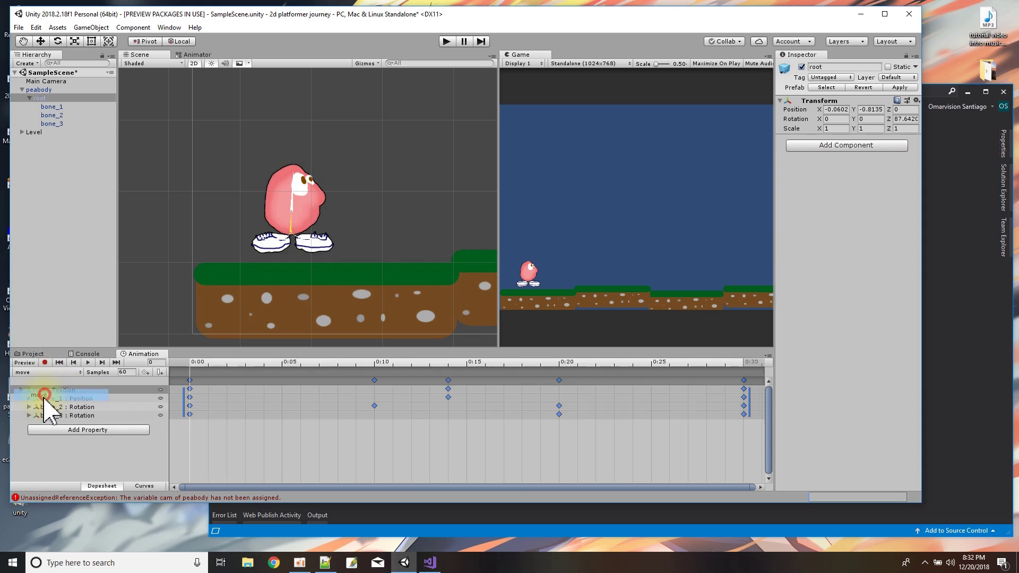
pyautogui.click(87, 399)
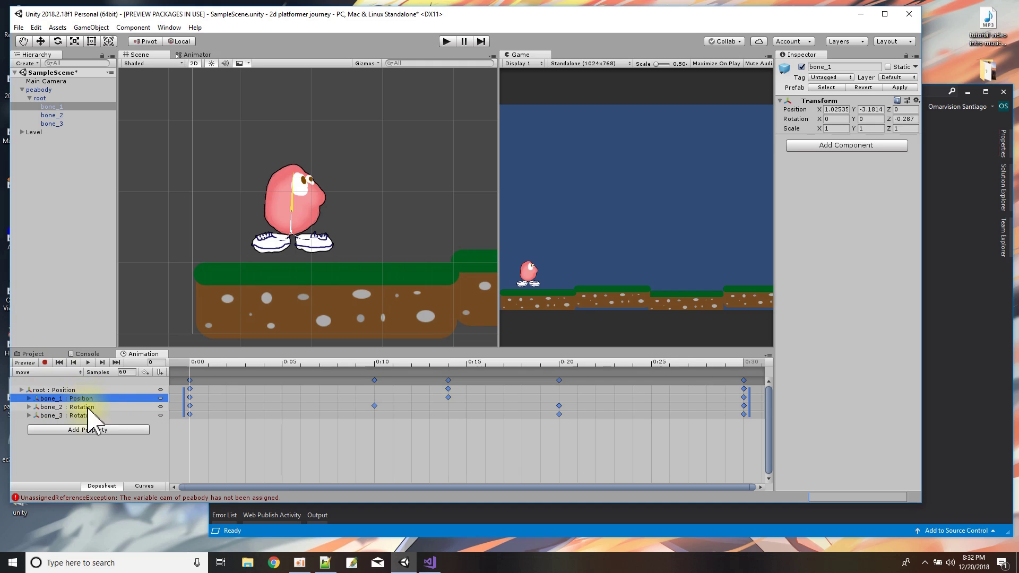
pyautogui.click(88, 407)
pyautogui.click(90, 415)
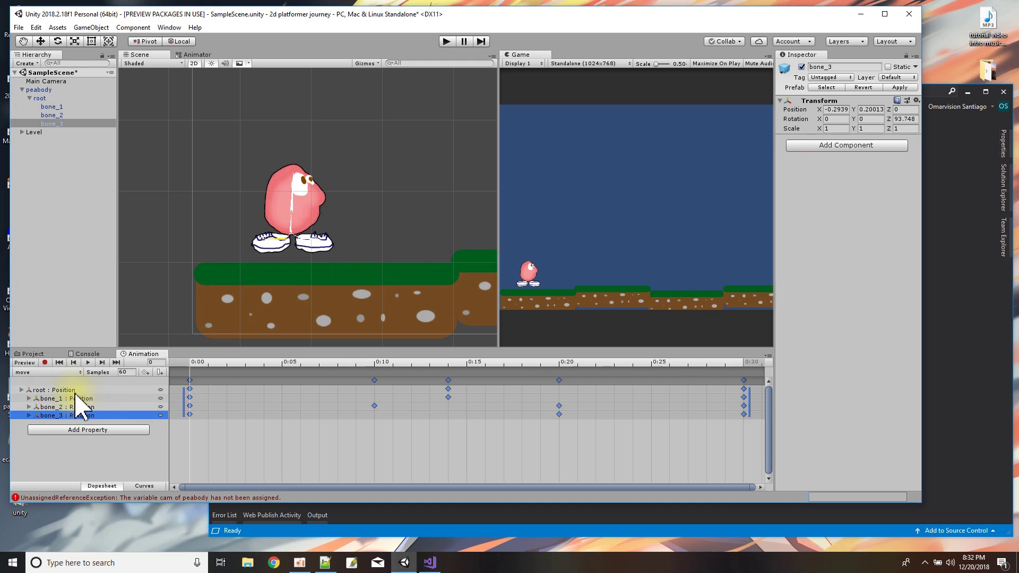
pyautogui.click(72, 390)
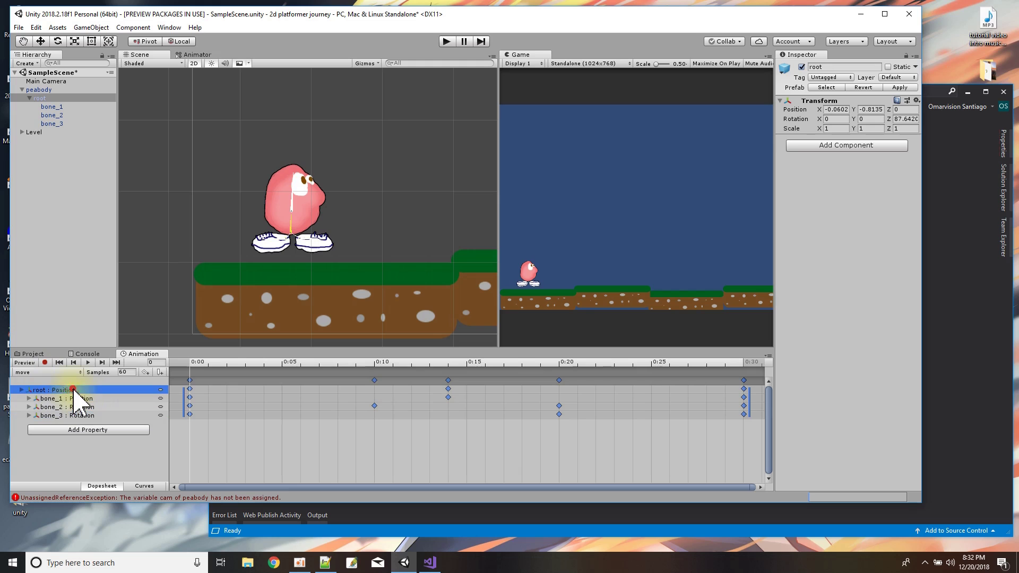
# Return to the Project assets and select the move.anim clip
pyautogui.click(36, 373)
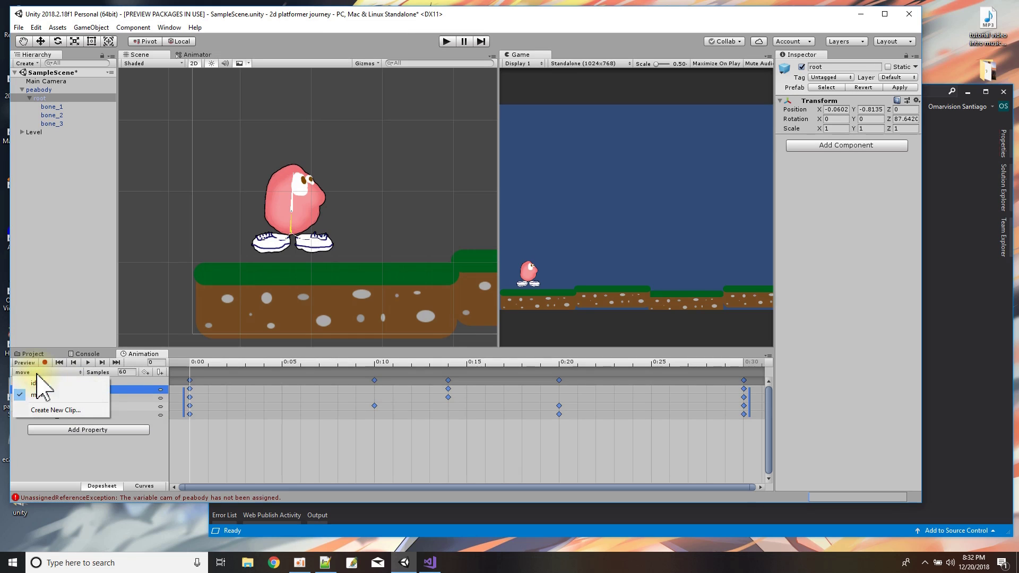
pyautogui.click(31, 354)
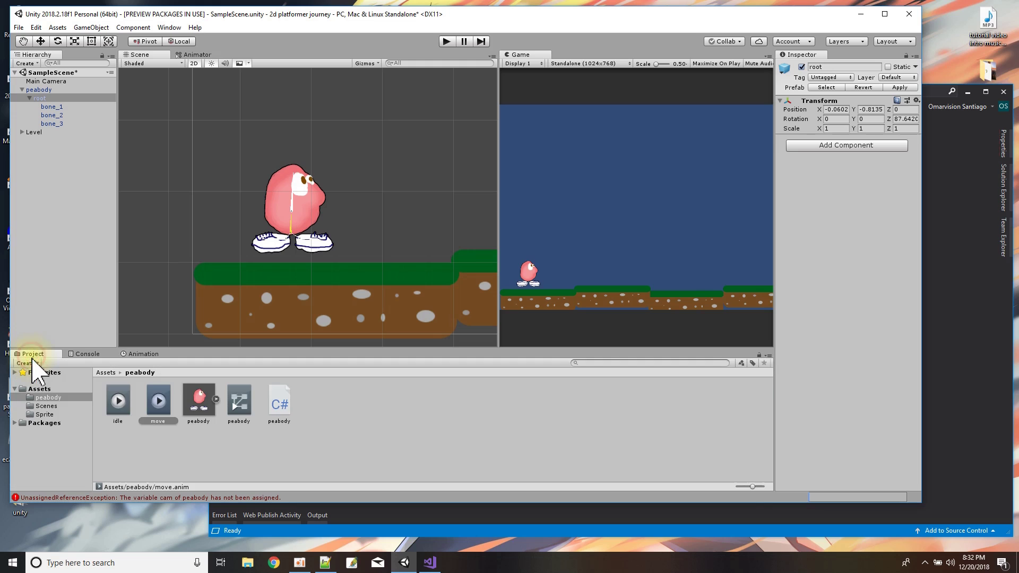
pyautogui.click(157, 406)
# Delete move.anim and create a new empty animation clip named 'move' for peabody
pyautogui.press('Delete')
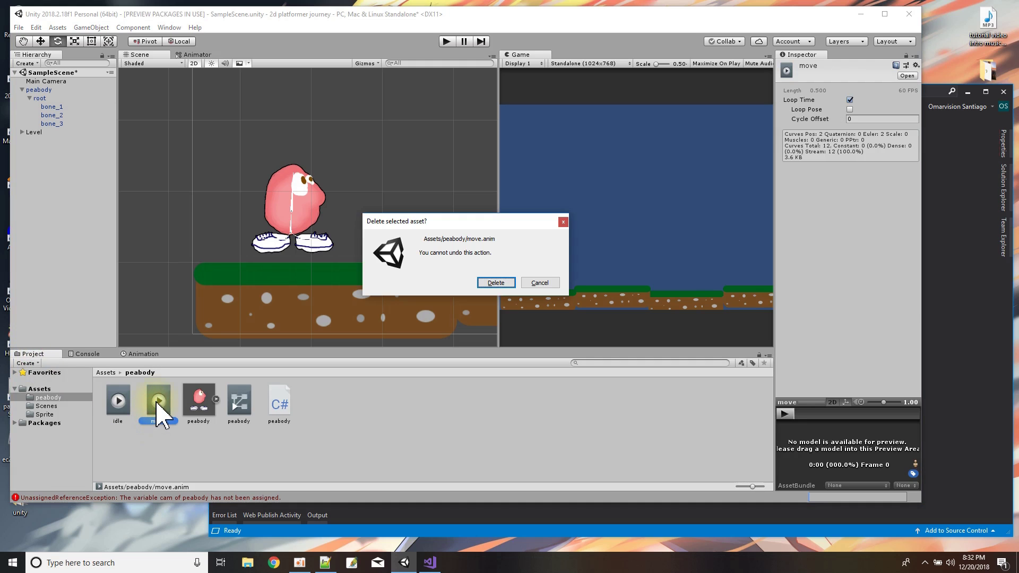
pyautogui.click(486, 278)
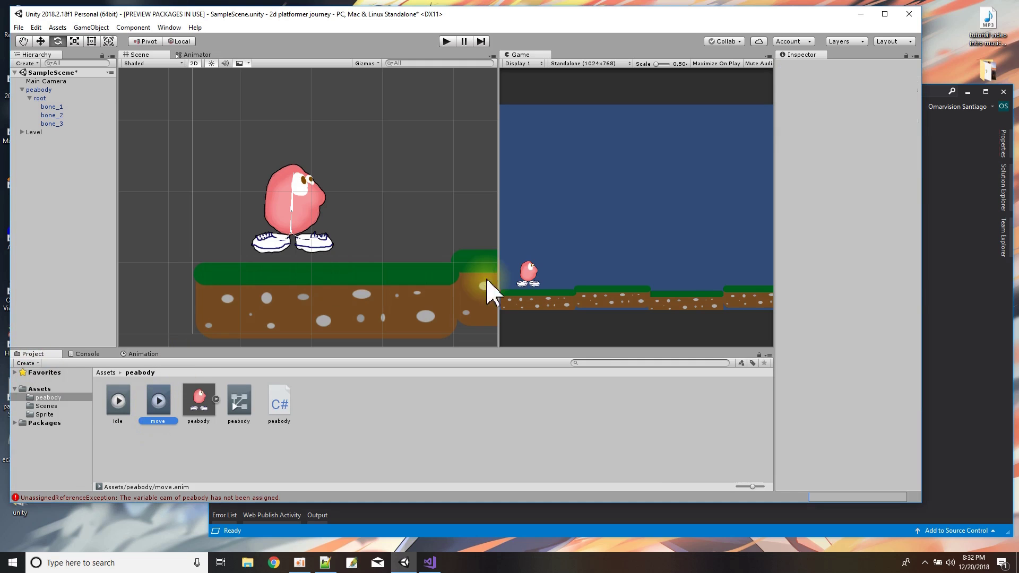
pyautogui.click(38, 90)
pyautogui.click(137, 354)
pyautogui.click(40, 372)
pyautogui.click(52, 400)
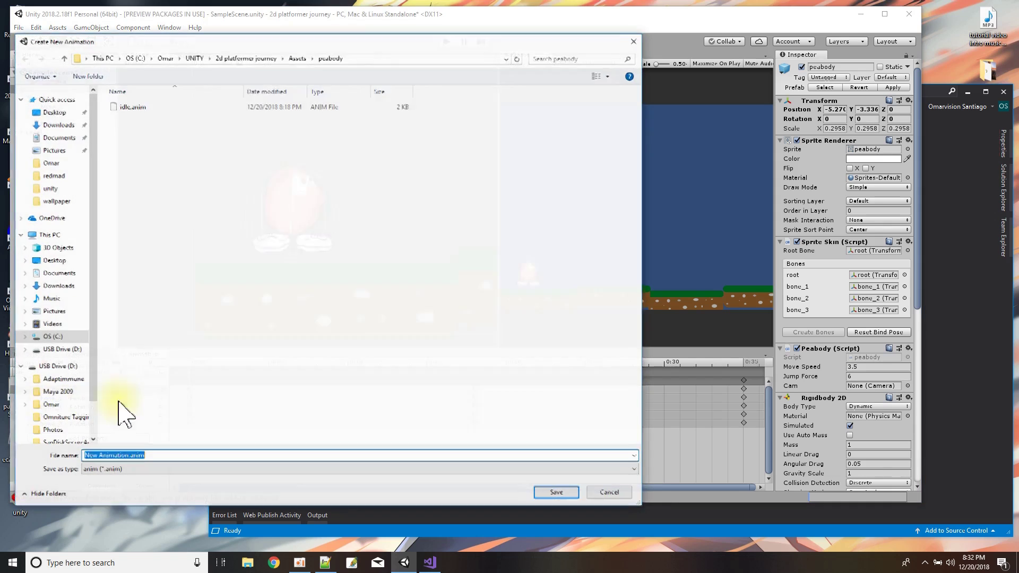
pyautogui.write('move')
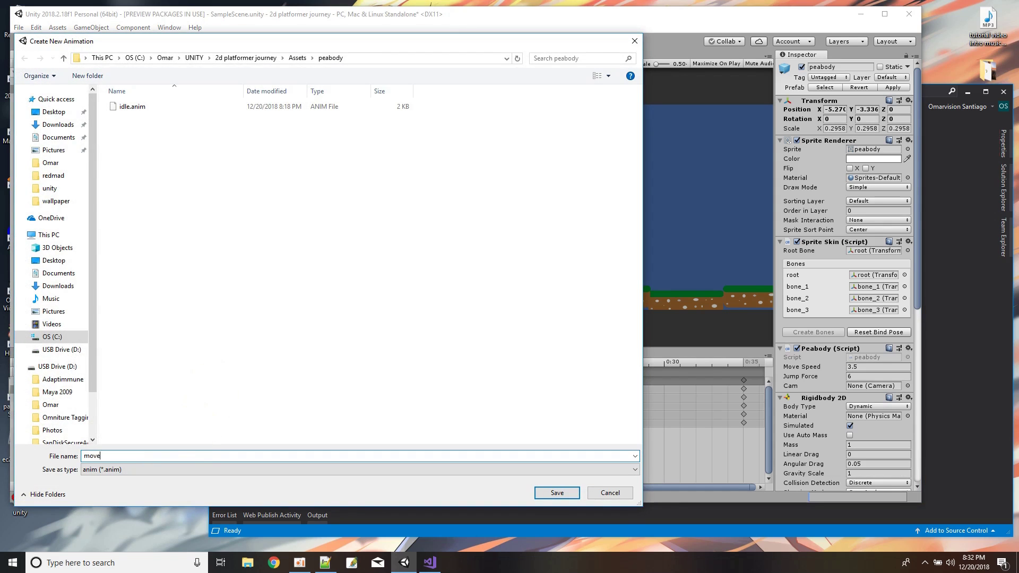
pyautogui.press('Return')
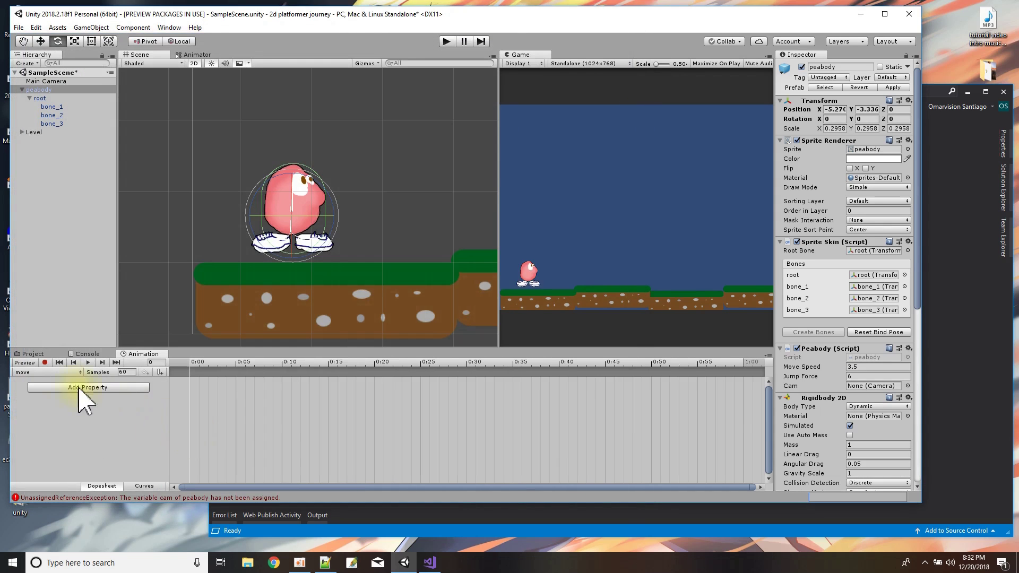
# Record 0:05 keys tilting bone_1, raising root, rotating bone_3, then swing bone_2 and body at 0:10
pyautogui.click(44, 363)
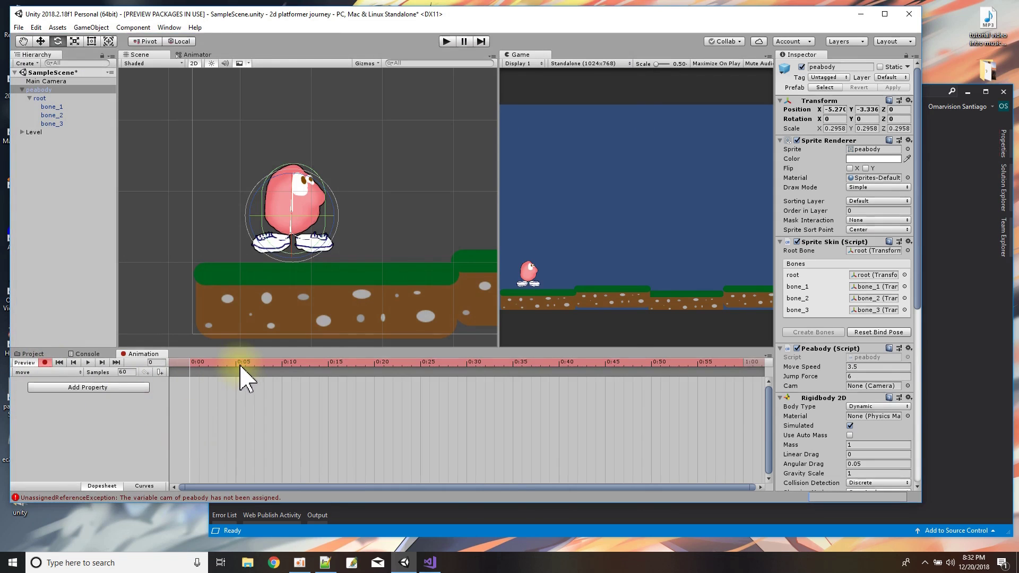
pyautogui.click(291, 242)
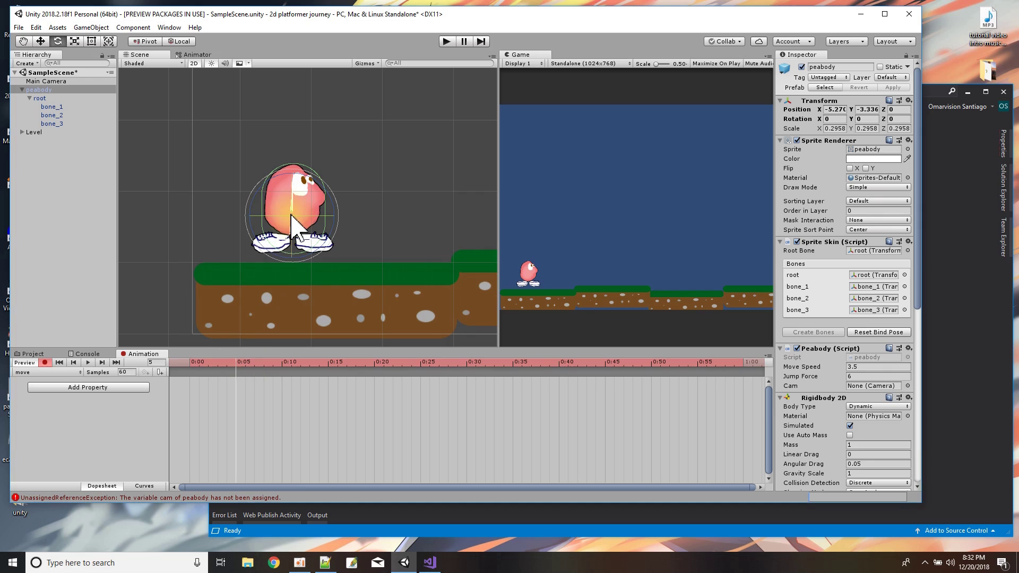
pyautogui.moveTo(293, 179); pyautogui.dragTo(285, 180)
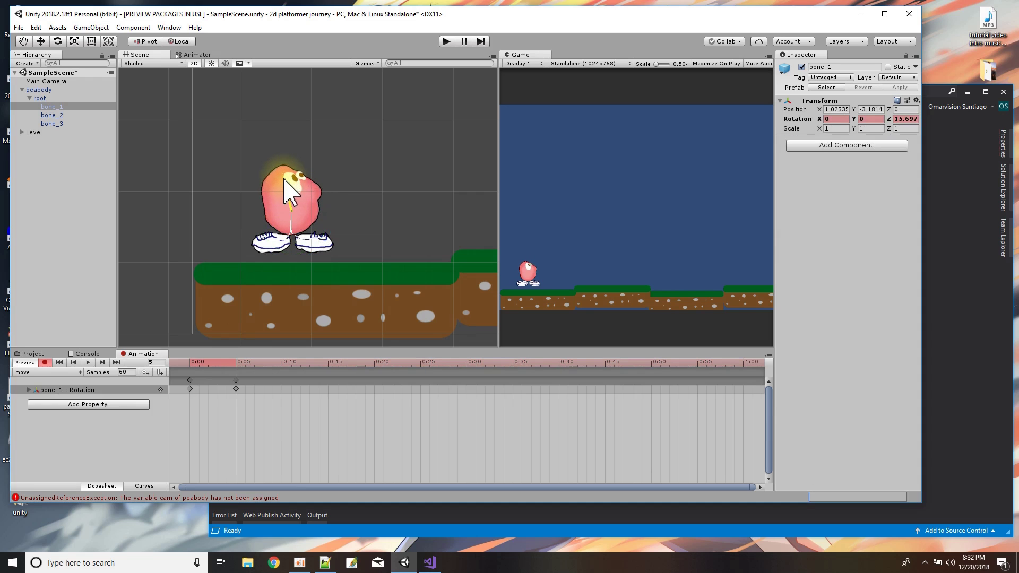
pyautogui.click(291, 240)
pyautogui.moveTo(291, 232); pyautogui.dragTo(322, 210)
pyautogui.click(276, 226)
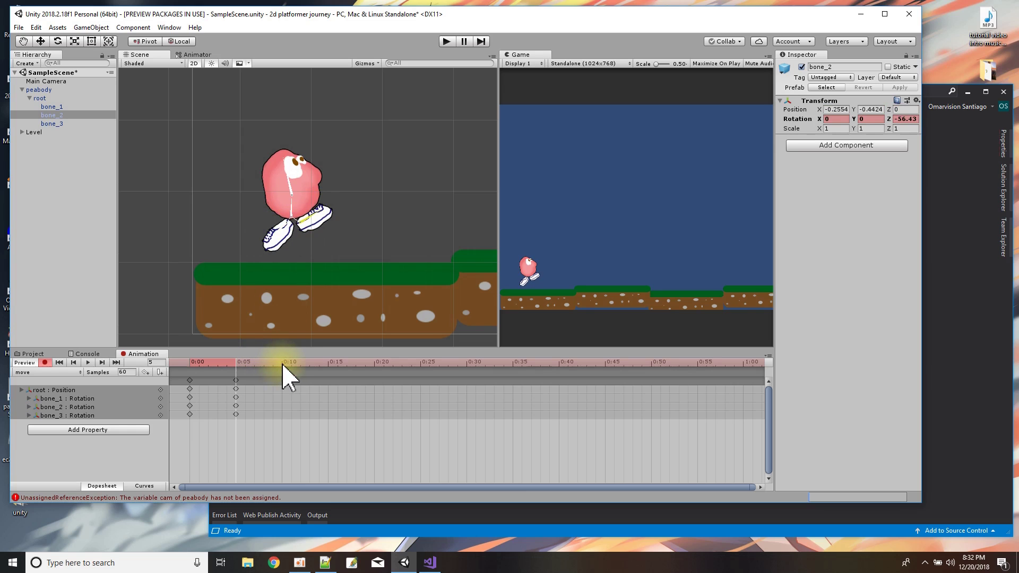
pyautogui.moveTo(322, 212); pyautogui.dragTo(264, 223)
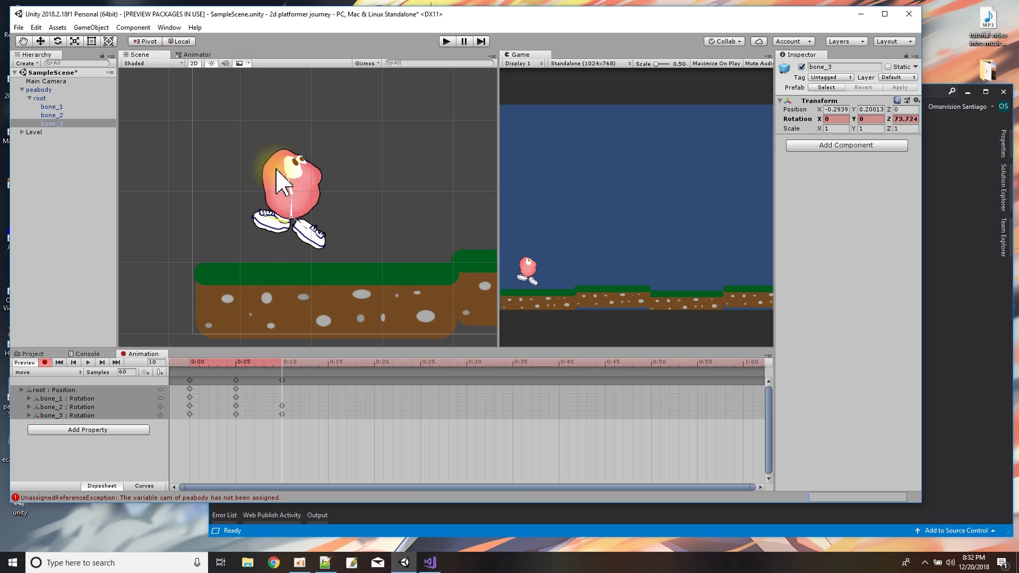
pyautogui.moveTo(289, 166); pyautogui.dragTo(302, 175)
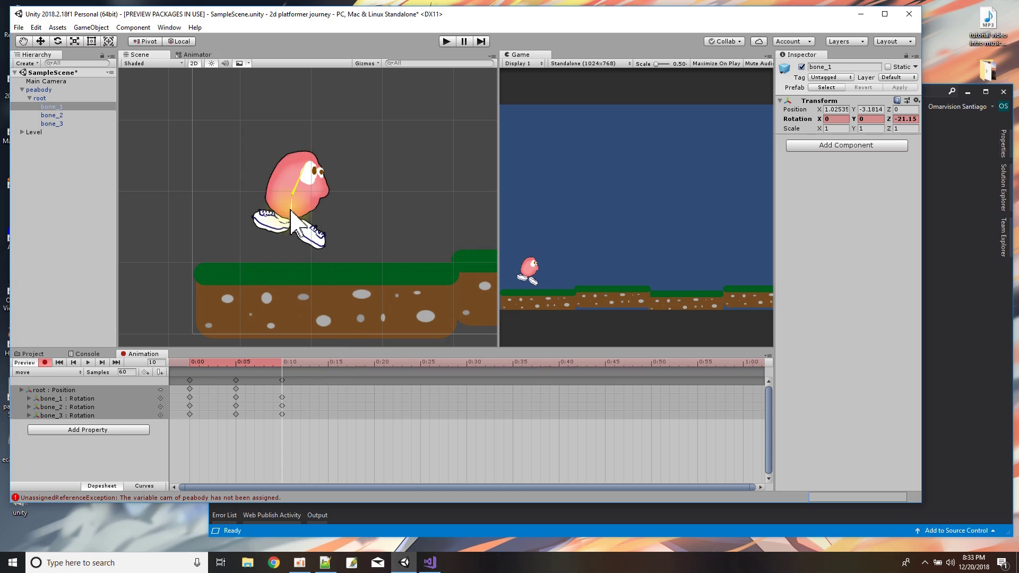
# Turn bone_3 slightly and paste the 0:00 starting-pose keyframes at 0:15
pyautogui.click(268, 221)
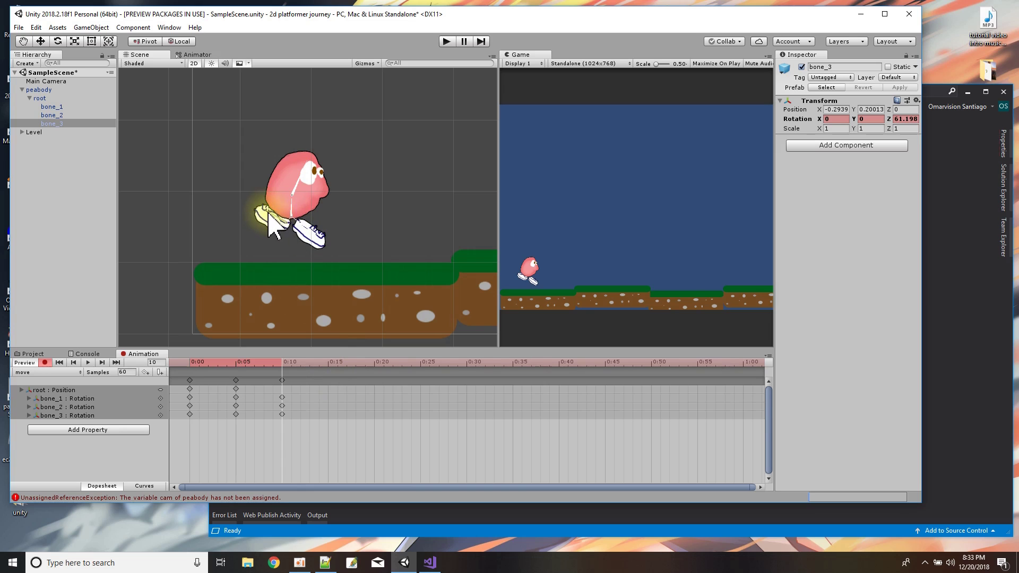
pyautogui.moveTo(268, 221); pyautogui.dragTo(271, 225)
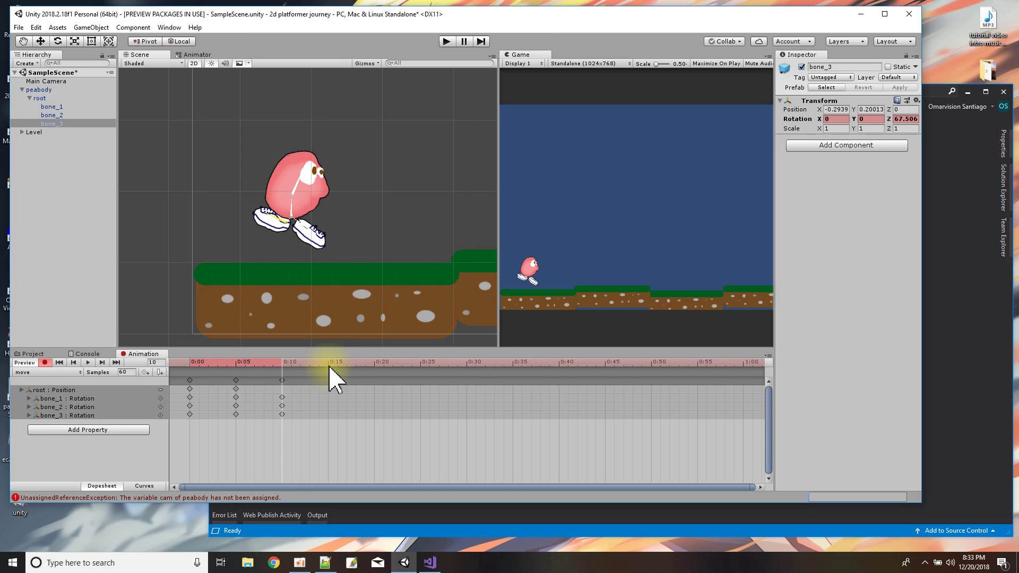
pyautogui.moveTo(200, 436); pyautogui.dragTo(186, 369)
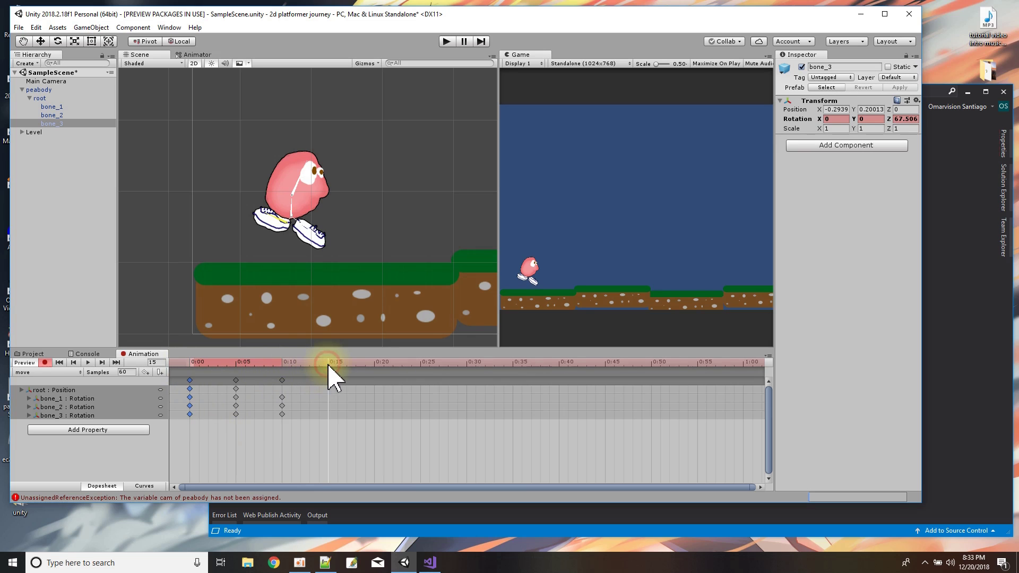
pyautogui.hotkey('ctrl', 'v')
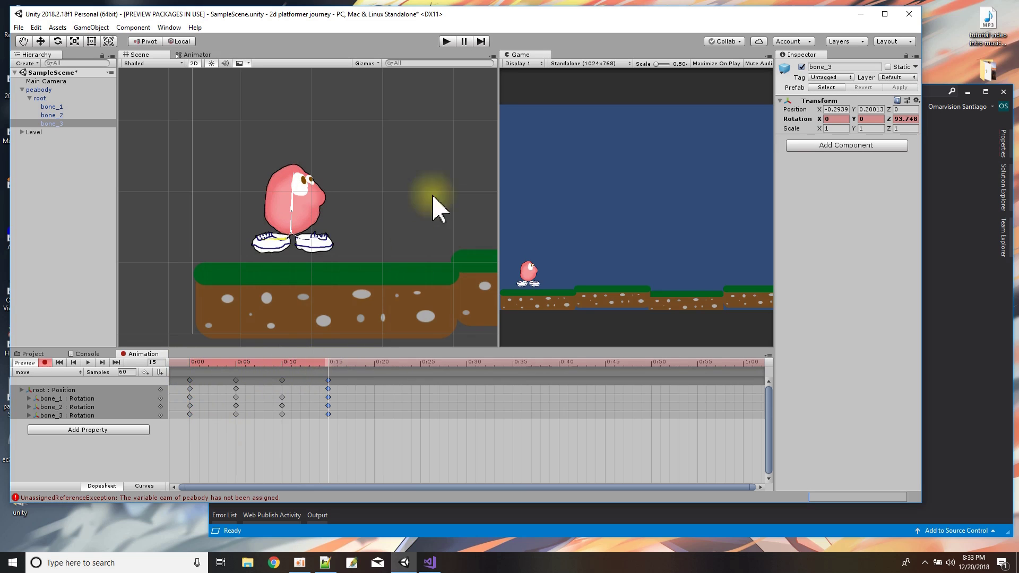
# Stretch all the walk keyframes out to about 0:27 to slow the cycle, ending recording
pyautogui.click(87, 362)
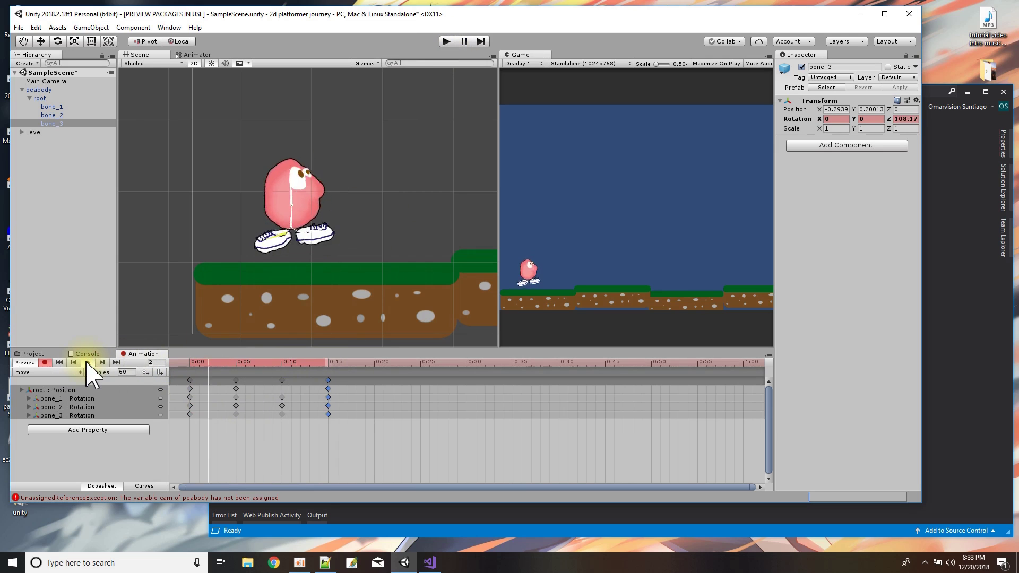
pyautogui.click(86, 362)
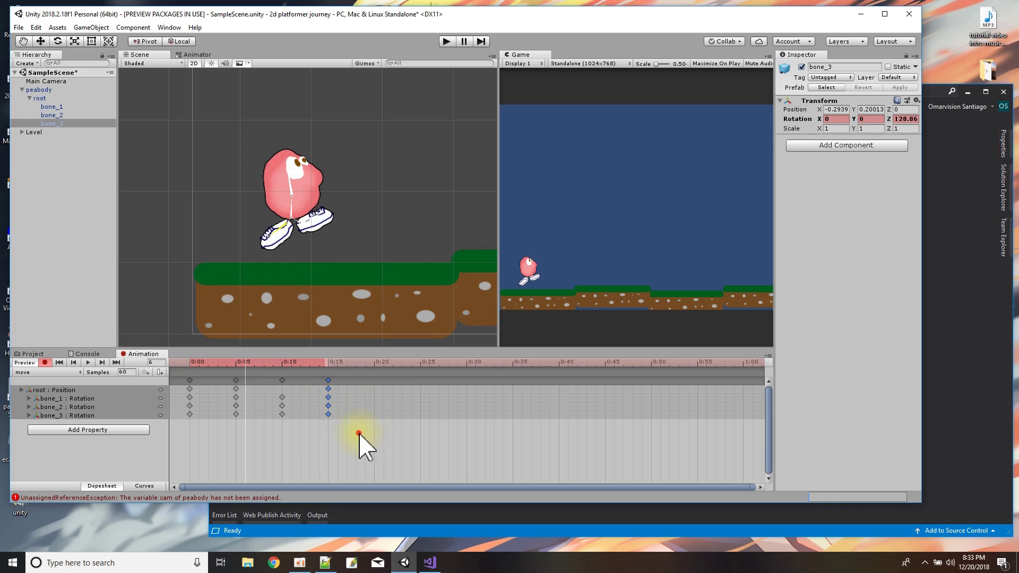
pyautogui.moveTo(356, 435); pyautogui.dragTo(165, 375)
pyautogui.moveTo(334, 400); pyautogui.dragTo(445, 388)
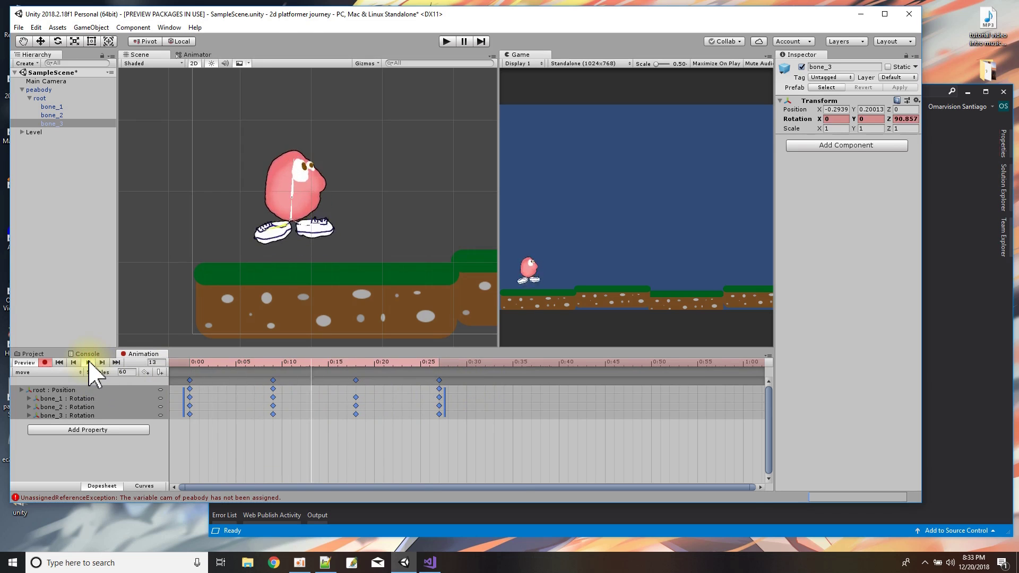
pyautogui.click(45, 363)
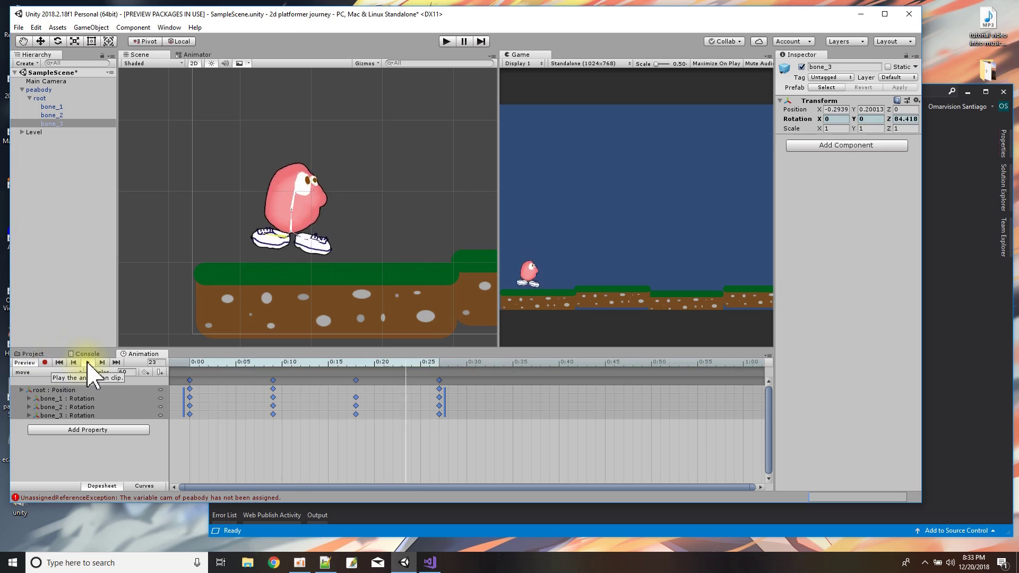
pyautogui.click(88, 363)
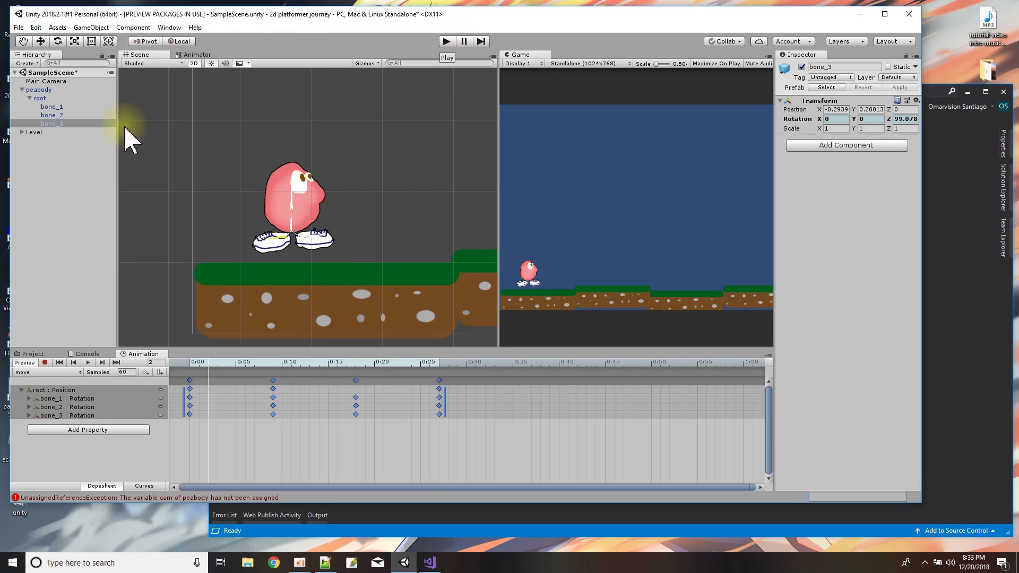
# Open the peabody animator controller from its assets folder and inspect the move state
pyautogui.click(33, 354)
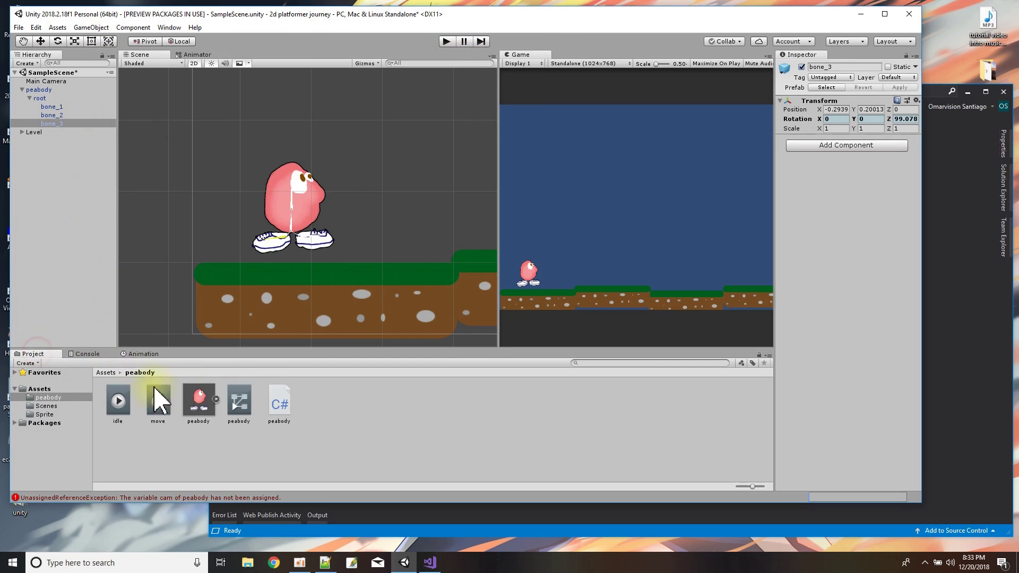
pyautogui.doubleClick(243, 394)
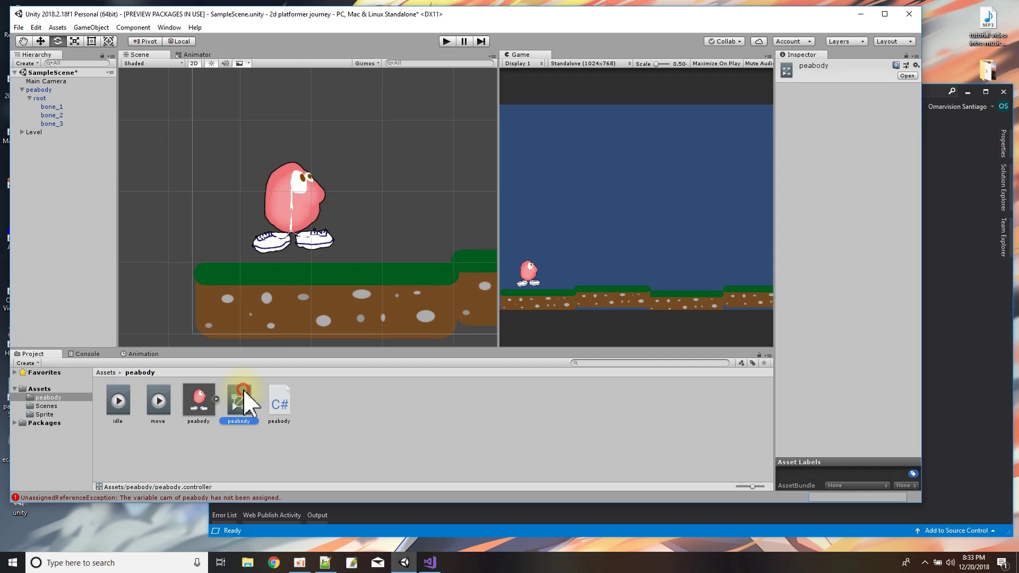
pyautogui.click(414, 179)
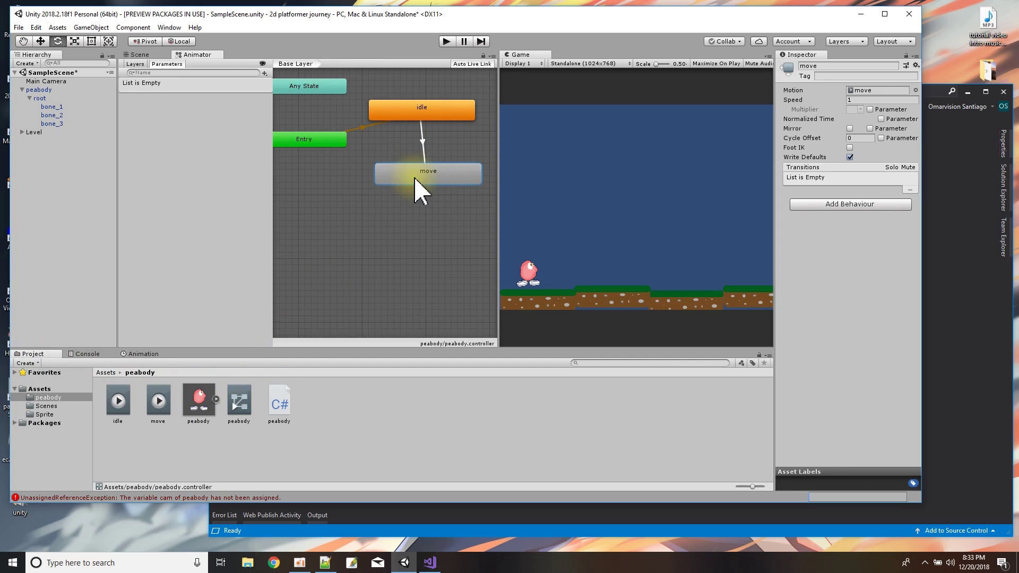
pyautogui.click(446, 42)
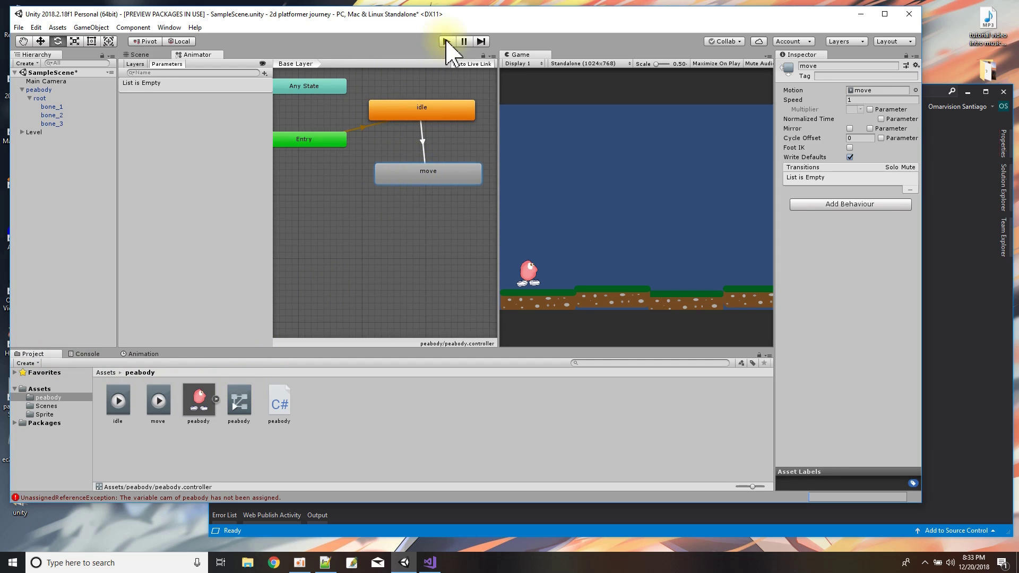
pyautogui.click(139, 55)
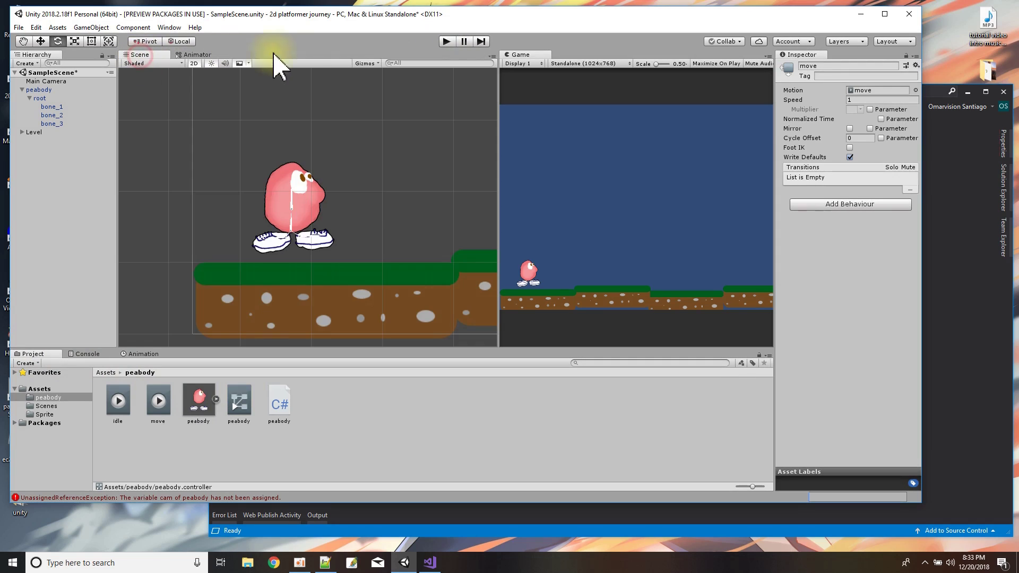
pyautogui.scroll(-3, 398, 200)
# Play-test peabody walking right and left across the platforms, then stop
pyautogui.click(447, 42)
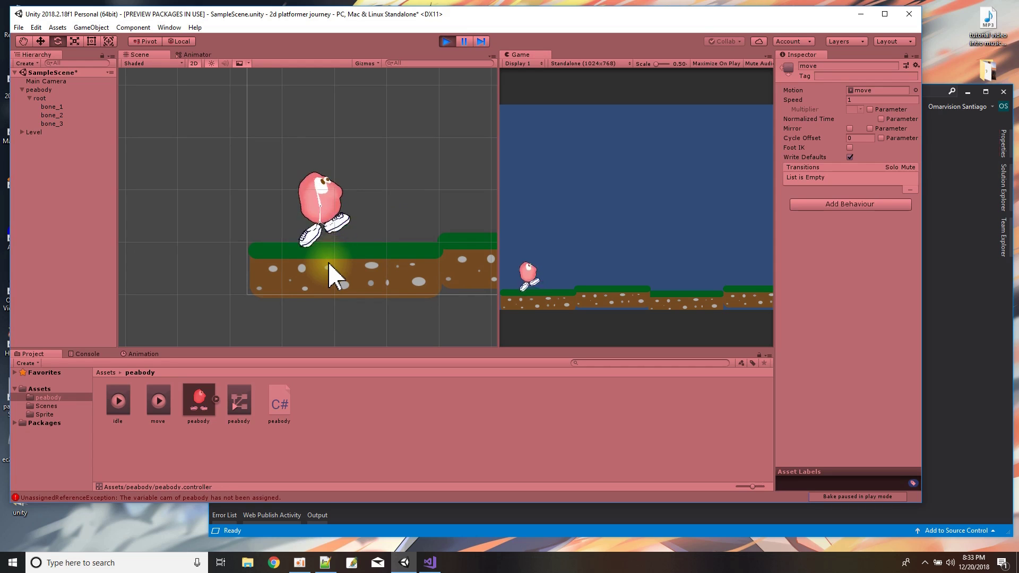
pyautogui.press('Right')
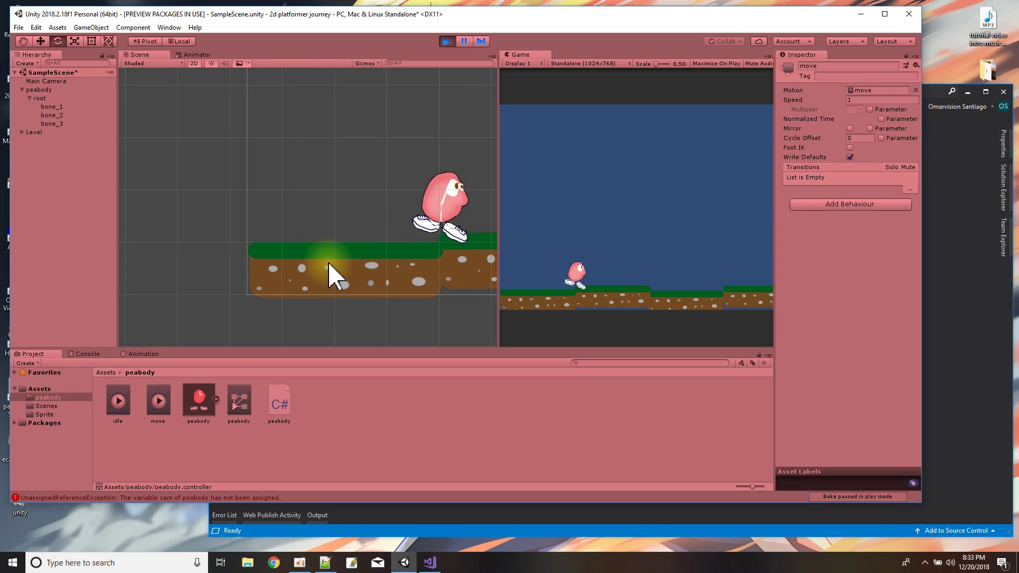
pyautogui.press('Right')
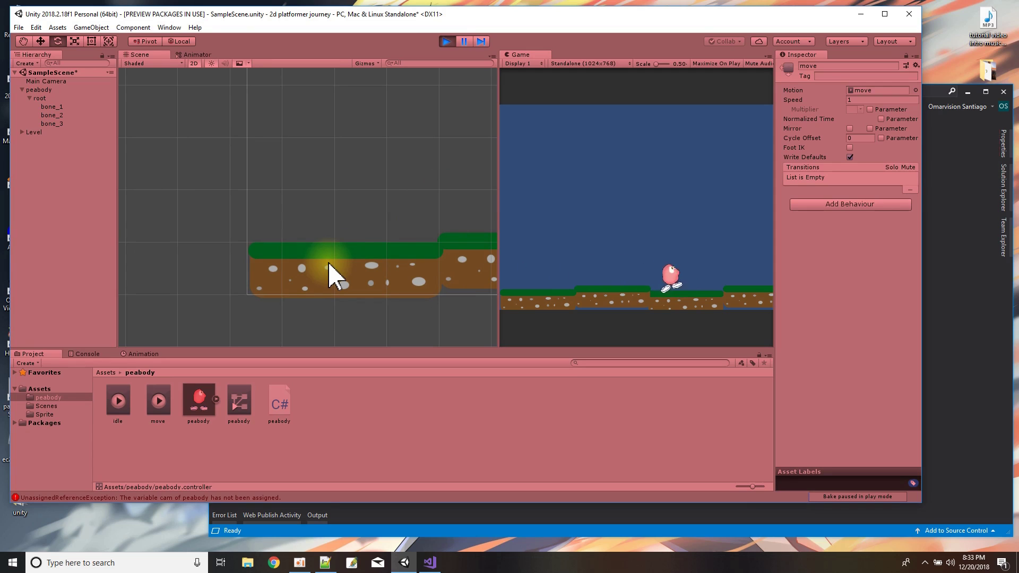
pyautogui.press('Left')
pyautogui.press('Right')
pyautogui.press('Right')
pyautogui.press('Left')
pyautogui.press('Left')
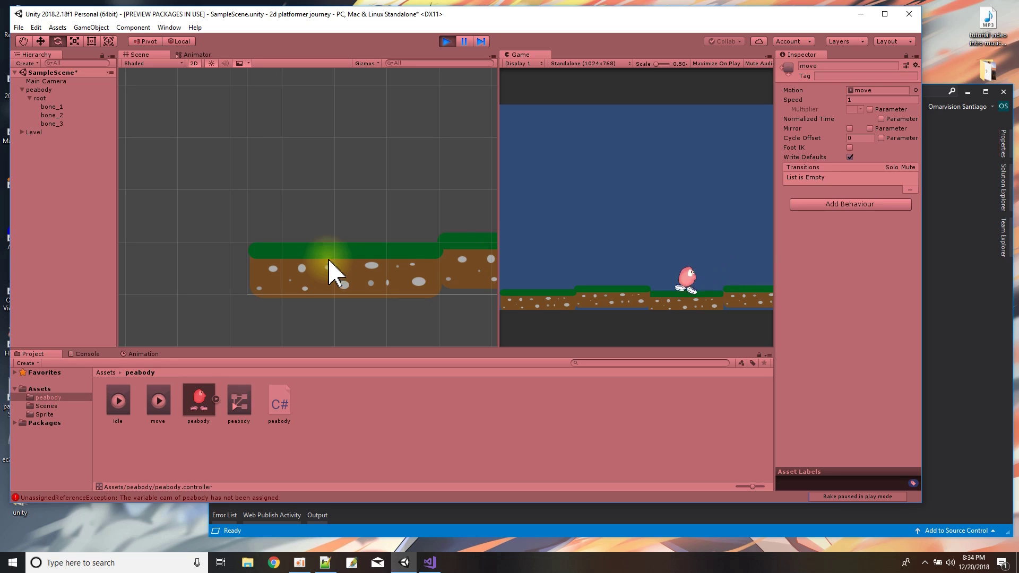
pyautogui.click(447, 43)
# Assign Main Camera to peabody's Cam field and save the scene
pyautogui.click(39, 90)
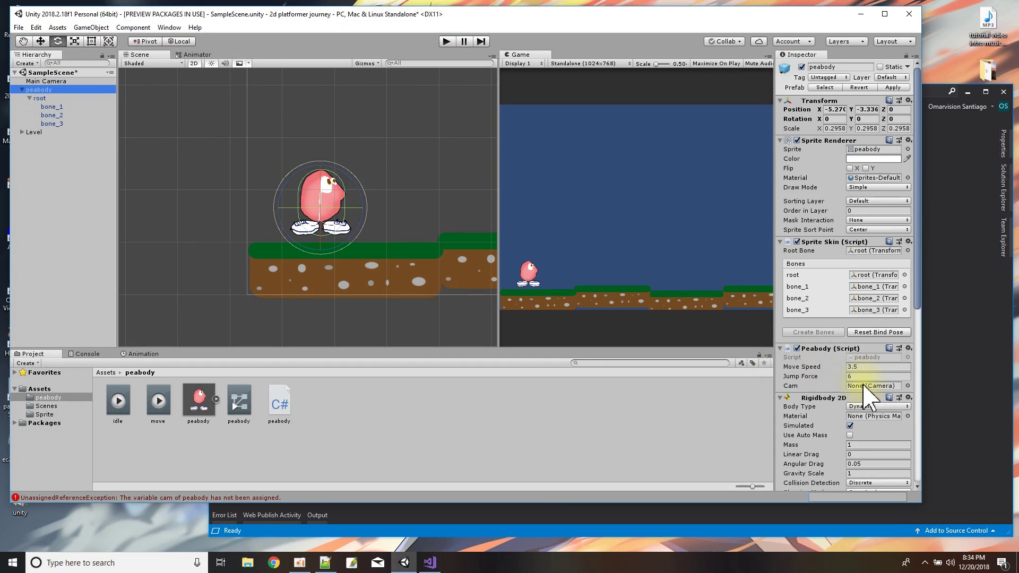
pyautogui.moveTo(53, 82); pyautogui.dragTo(862, 386)
pyautogui.scroll(-2, 863, 372)
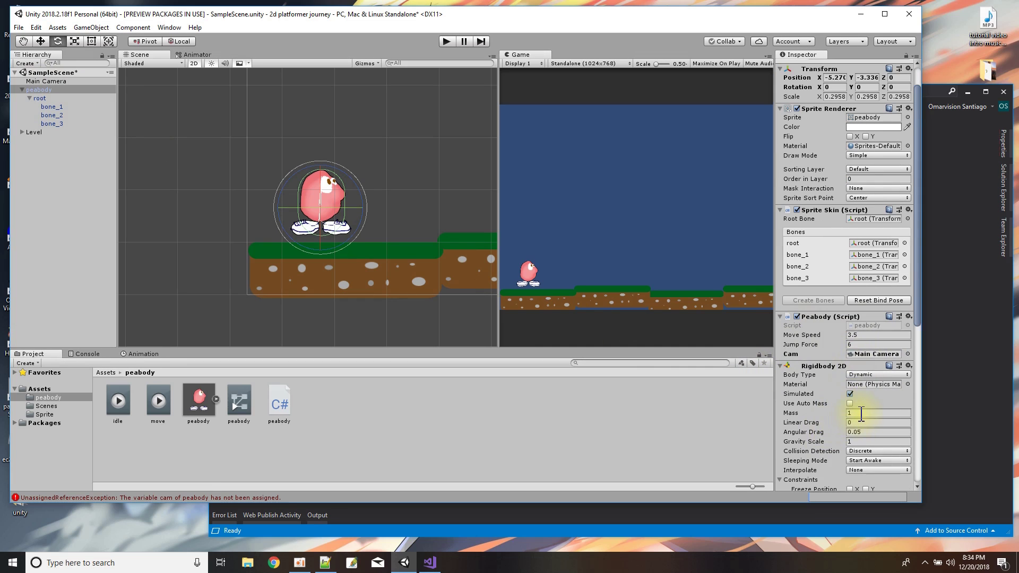
pyautogui.click(18, 27)
pyautogui.click(32, 67)
pyautogui.moveTo(417, 221); pyautogui.dragTo(318, 230)
# Play-test peabody walking right and jumping while the camera follows, then stop
pyautogui.click(446, 42)
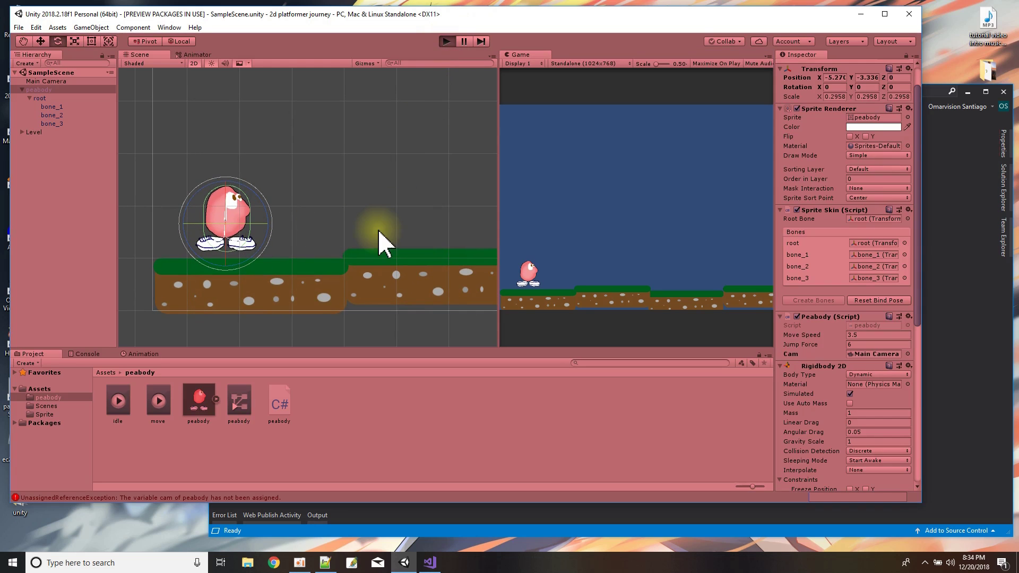
pyautogui.press('Right')
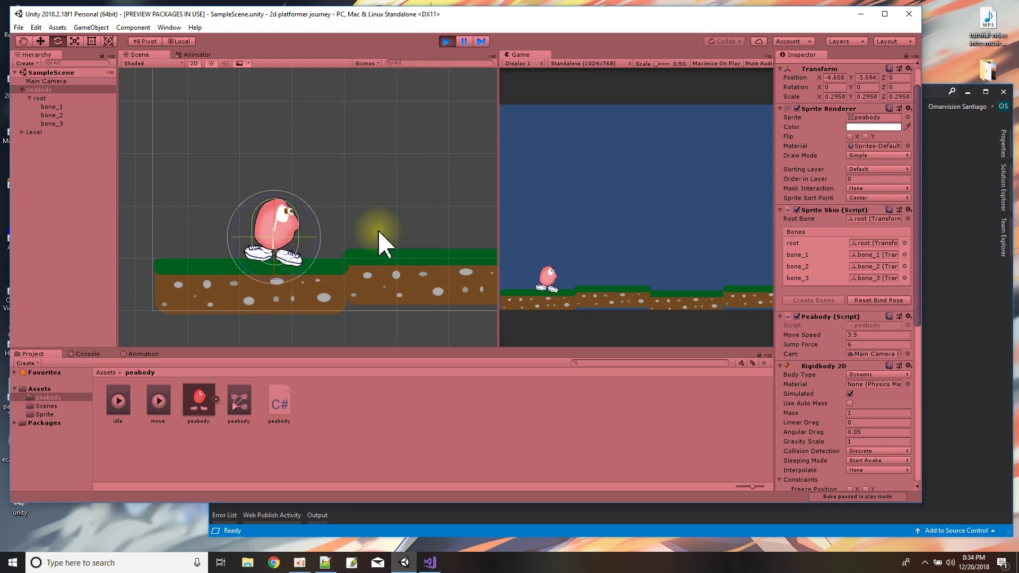
pyautogui.press('Right')
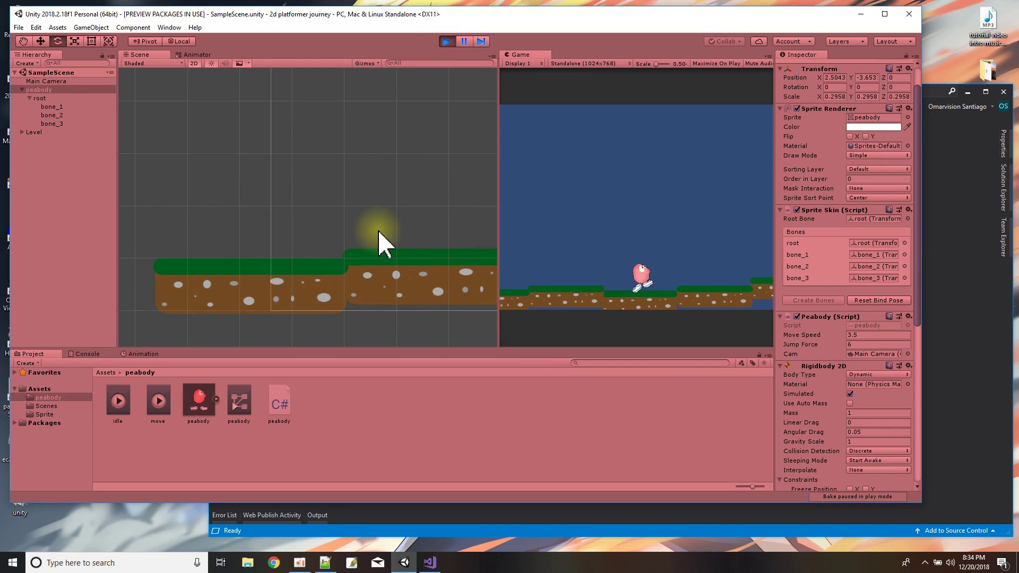
pyautogui.press('Right')
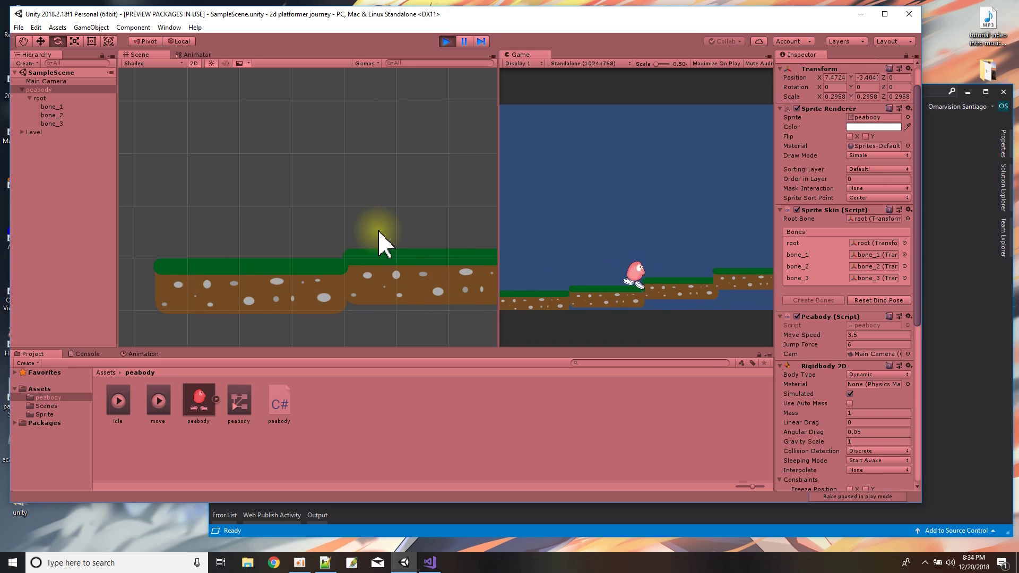
pyautogui.press('Right')
pyautogui.press('space')
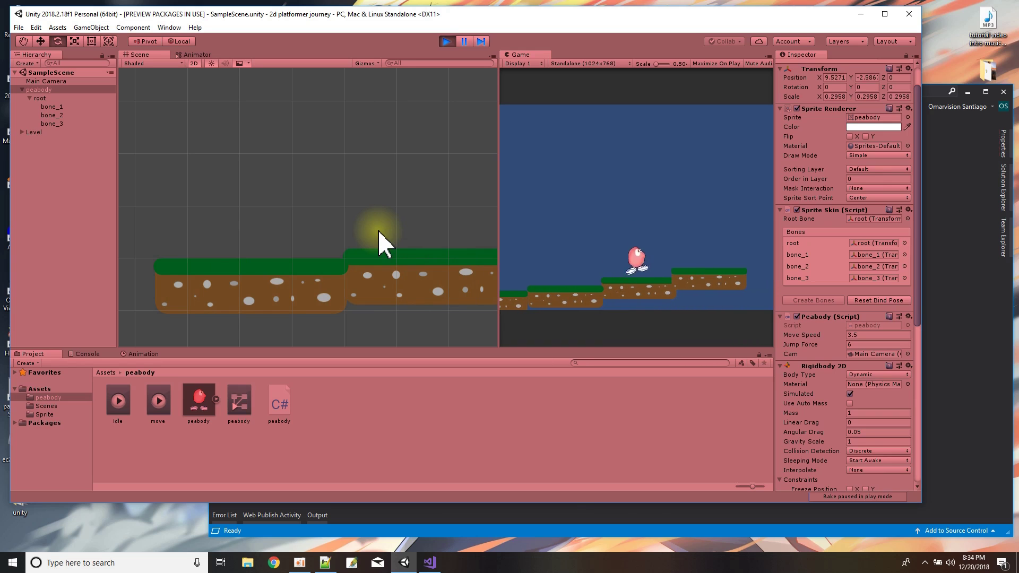
pyautogui.click(447, 43)
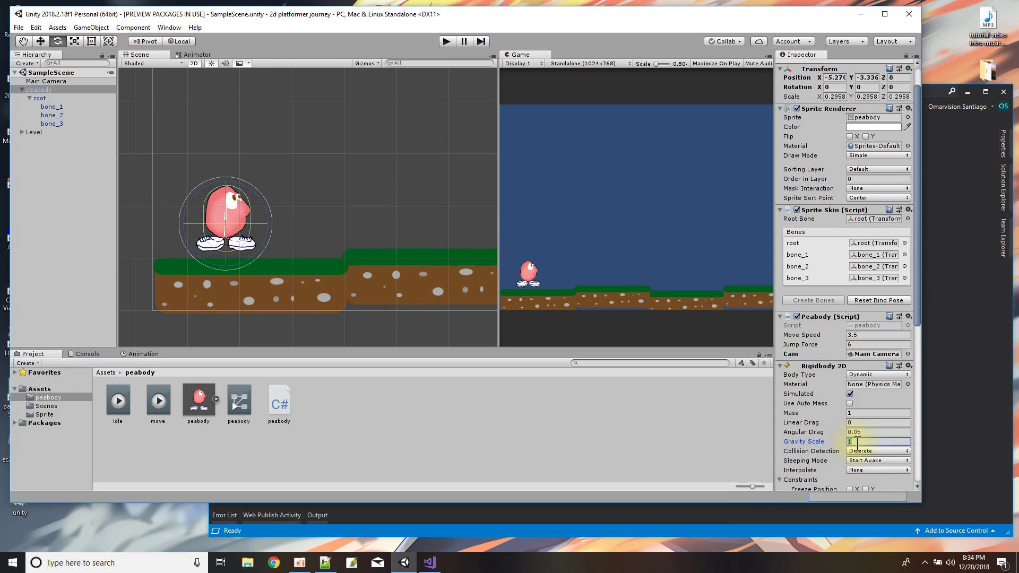
# Confirm Gravity Scale 5 on peabody and apply the changes to its prefab
pyautogui.click(866, 354)
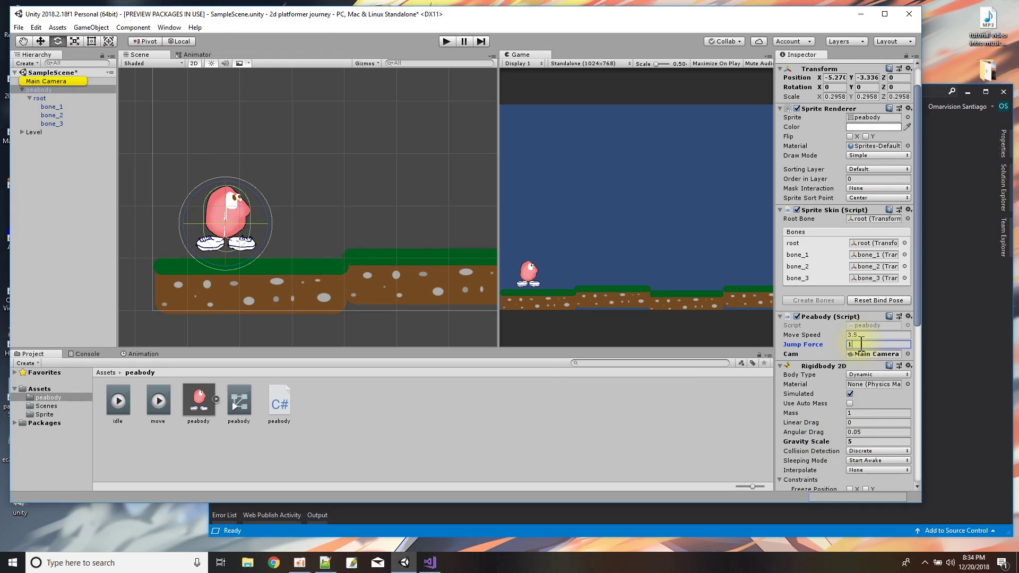
pyautogui.scroll(3, 896, 154)
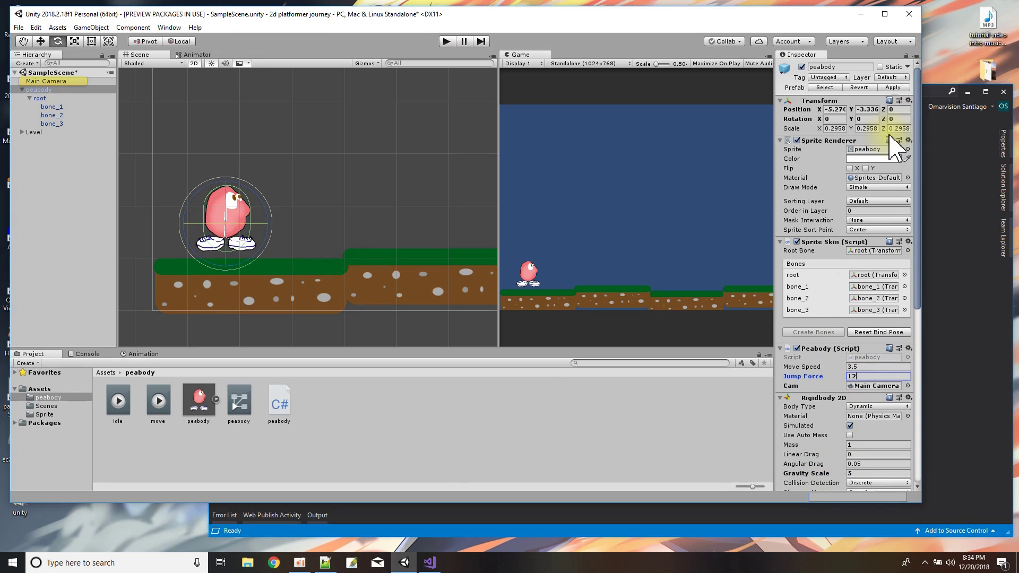
pyautogui.click(895, 87)
# Play-test the snappier jumps, walking right then hopping left across the ledges
pyautogui.click(447, 42)
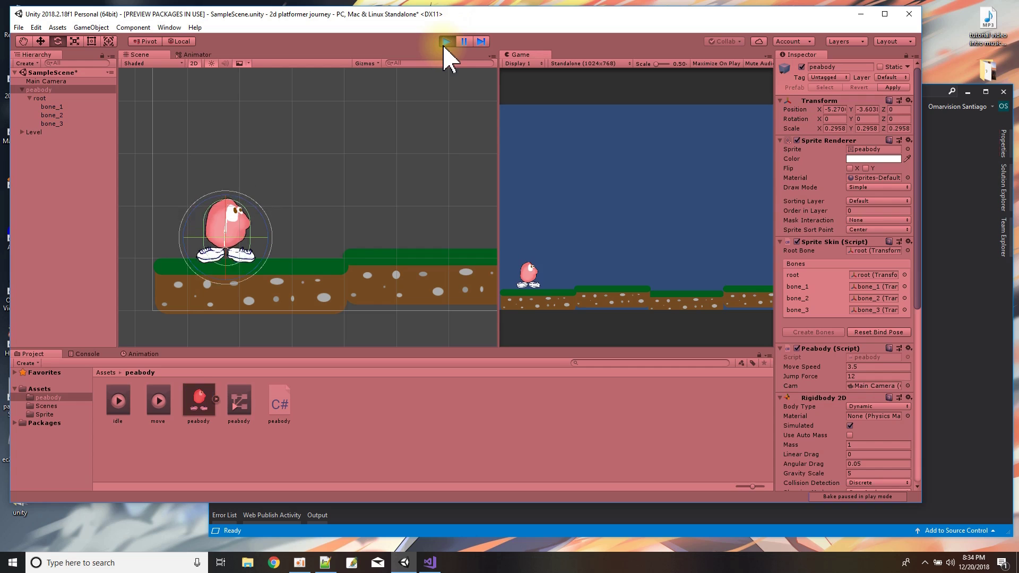
pyautogui.press('Right')
pyautogui.press('space')
pyautogui.press('space')
pyautogui.press('space')
pyautogui.press('space')
pyautogui.press('Left')
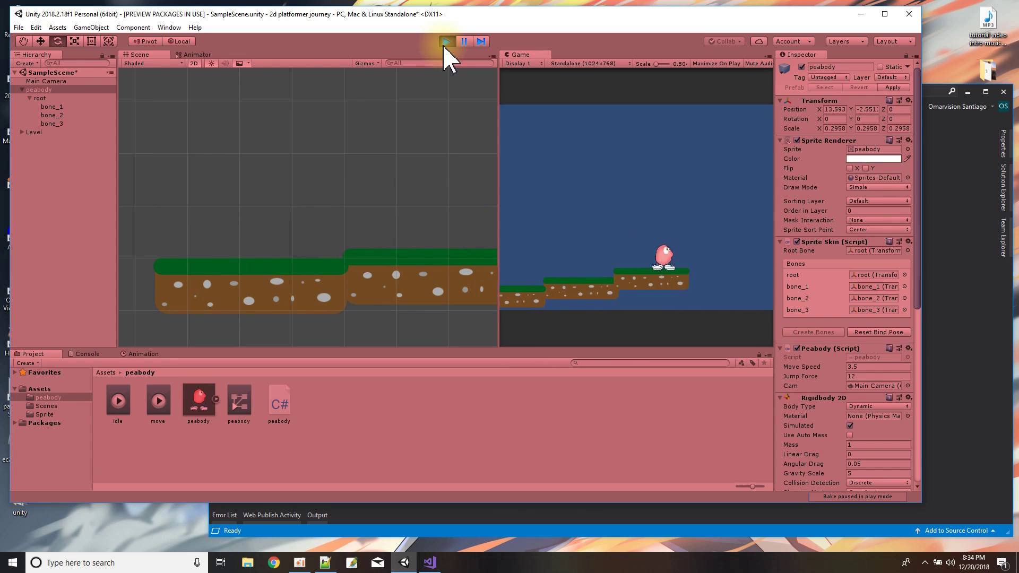
pyautogui.press('space')
pyautogui.press('Left')
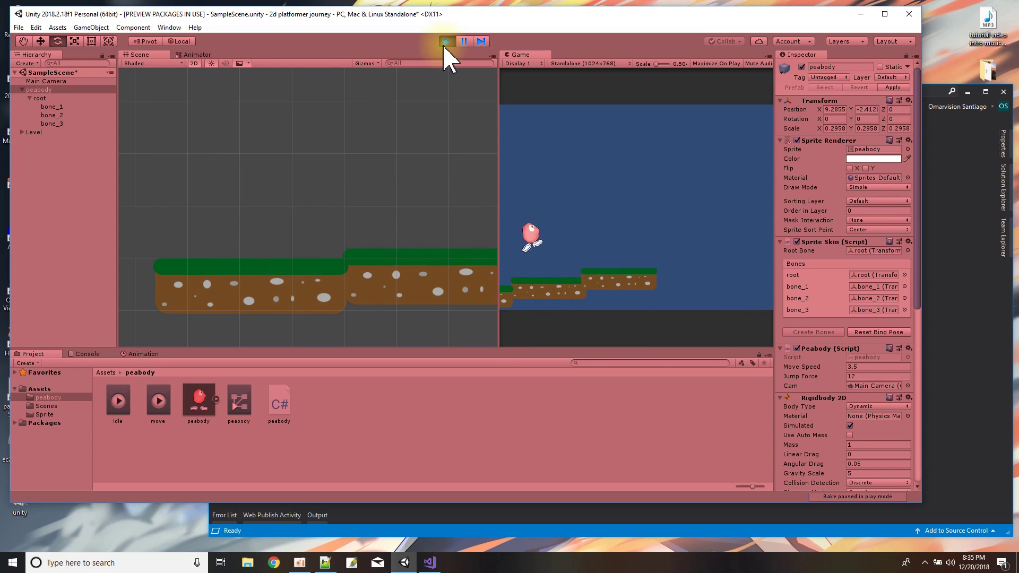
pyautogui.press('space')
pyautogui.press('Left')
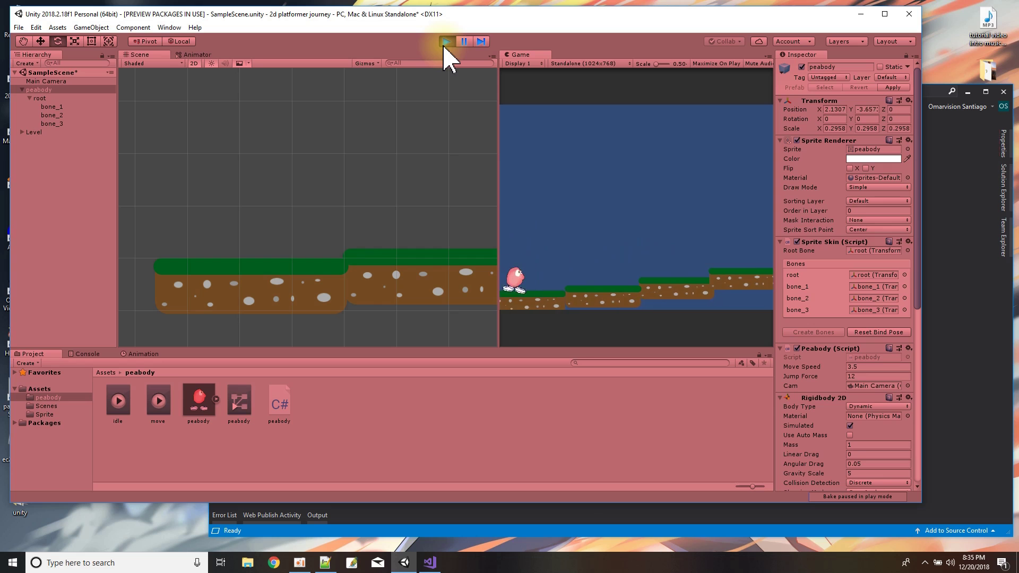
pyautogui.press('Left')
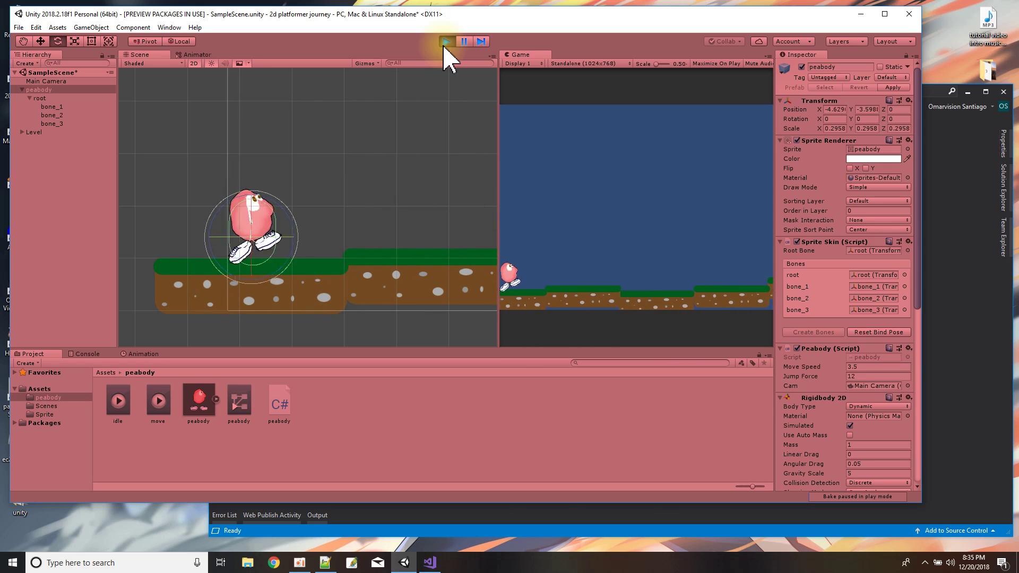
pyautogui.click(444, 42)
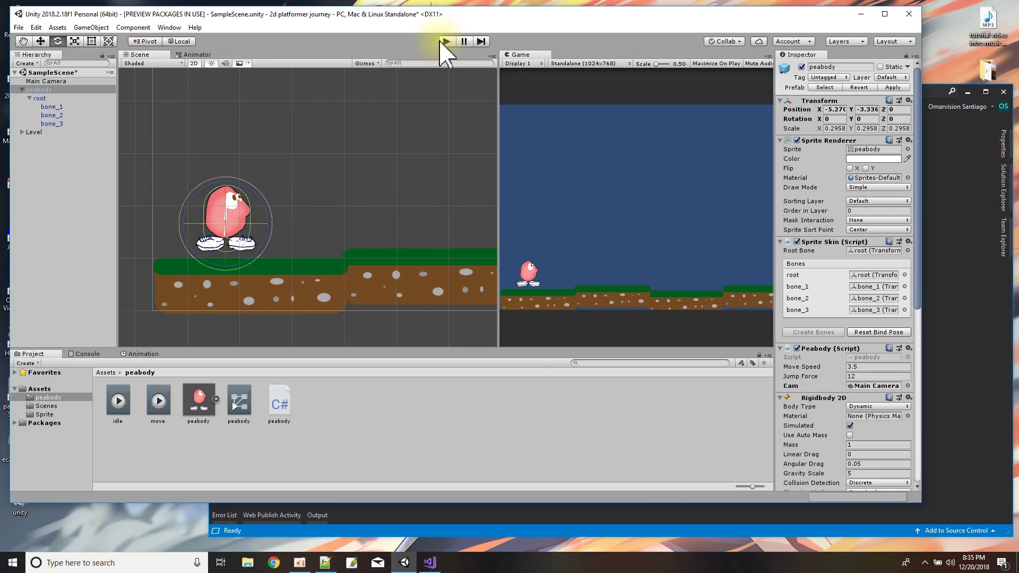